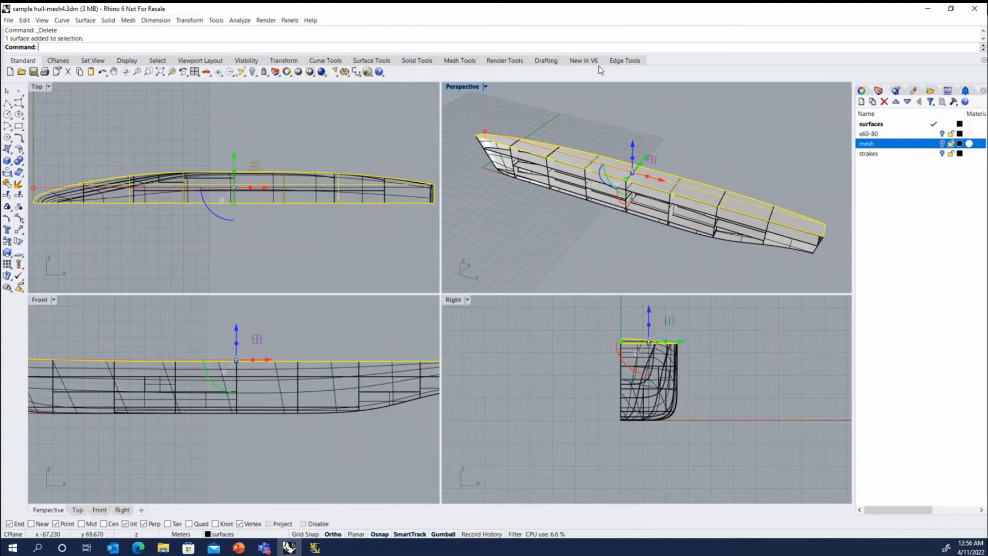
# Examine the hull's deck surface and internal compartments in an enlarged perspective view, then return to the four-view layout.
pyautogui.doubleClick(462, 85)
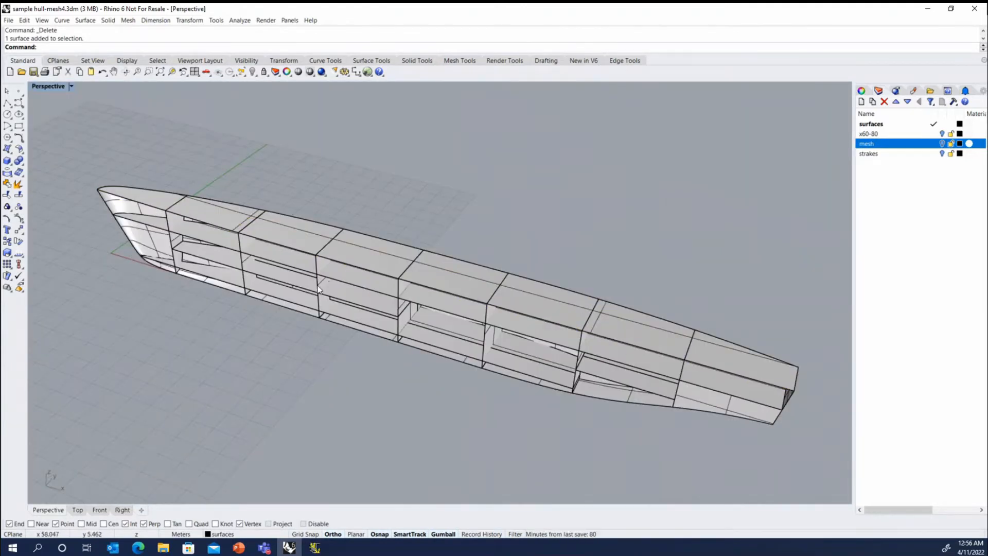
pyautogui.click(363, 262)
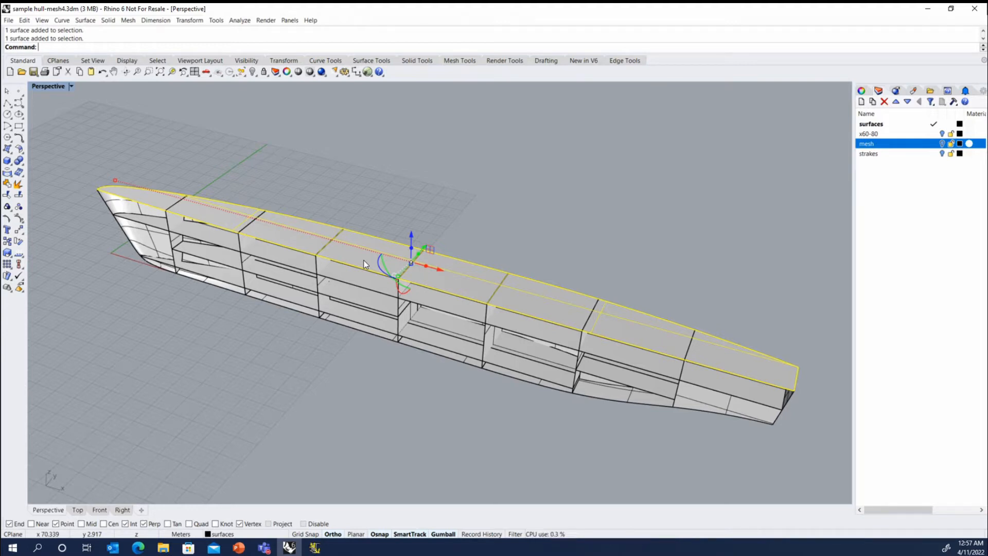
pyautogui.click(202, 214)
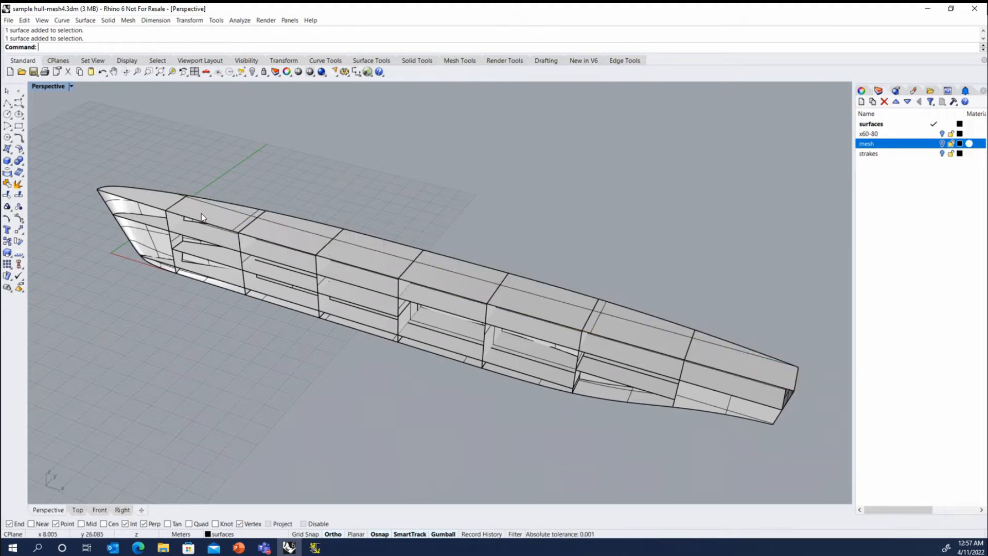
pyautogui.click(315, 187)
pyautogui.middleClick(491, 431)
pyautogui.moveTo(536, 425); pyautogui.dragTo(396, 220, button='right')
pyautogui.moveTo(249, 279); pyautogui.dragTo(236, 310, button='right')
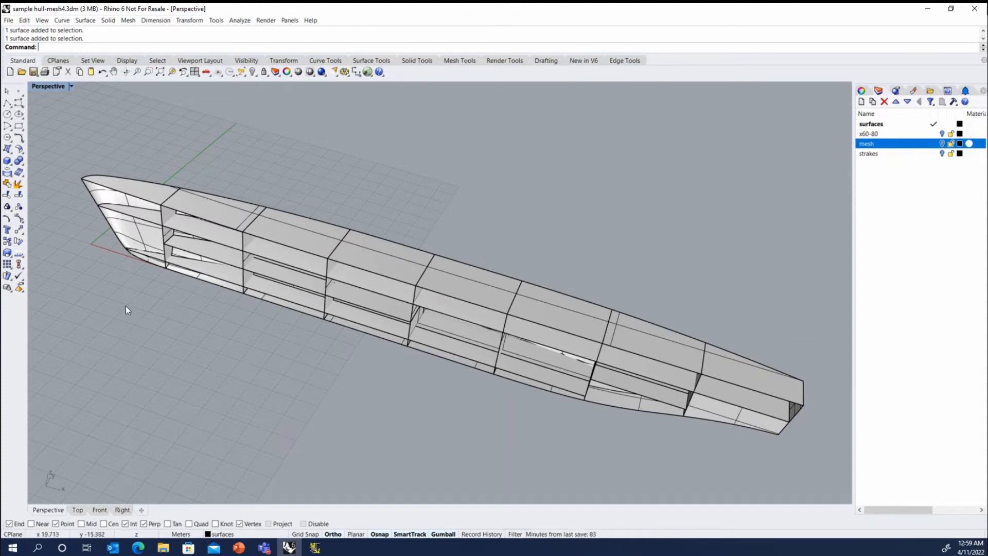
pyautogui.click(295, 235)
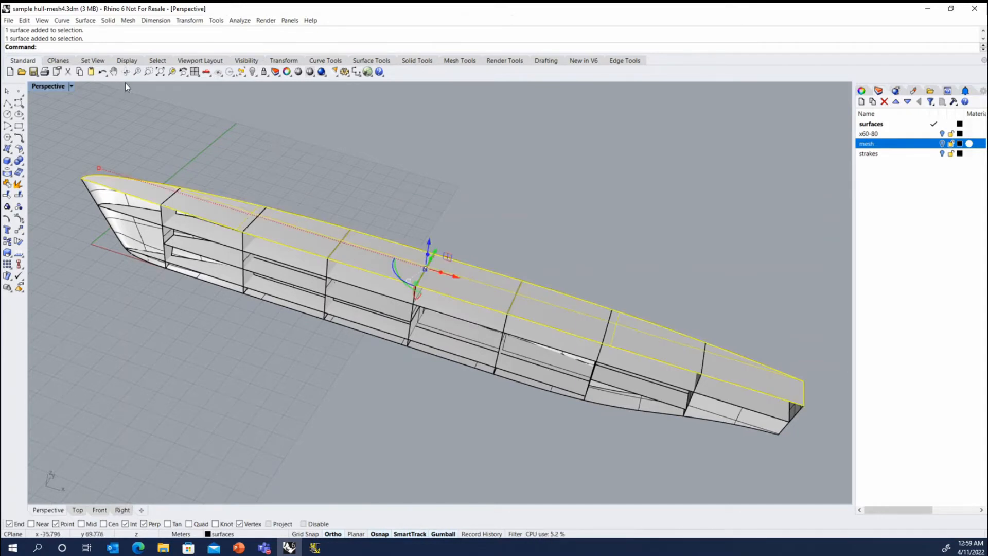
pyautogui.doubleClick(48, 86)
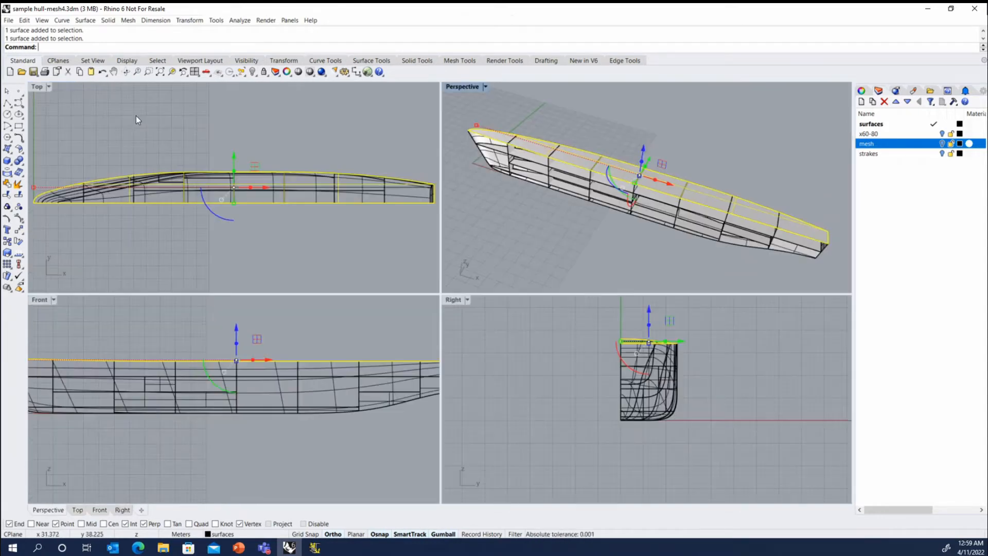
pyautogui.click(239, 246)
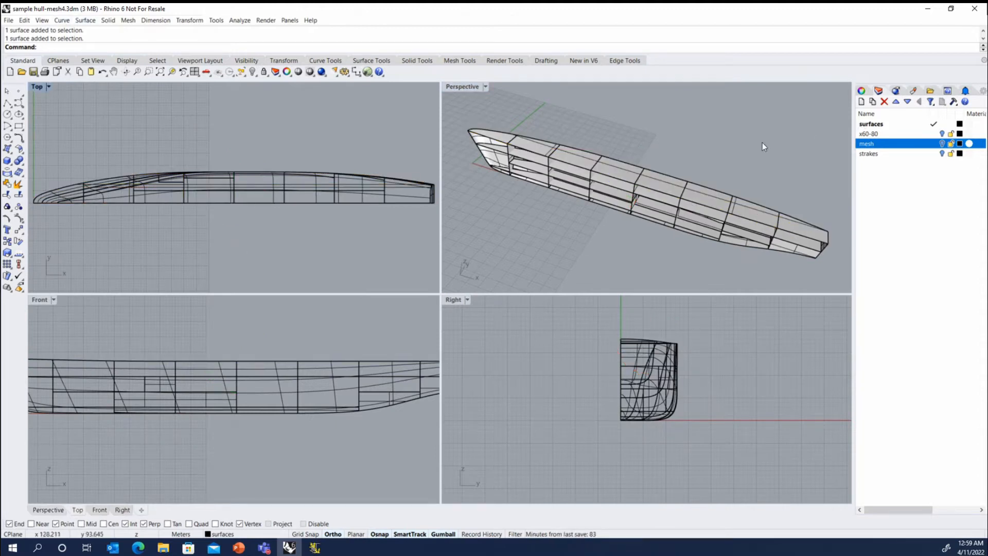
# Make surfaces the current layer and preview the hidden objects around the hull with Show Selected, without restoring any.
pyautogui.middleClick(737, 150)
pyautogui.click(738, 149)
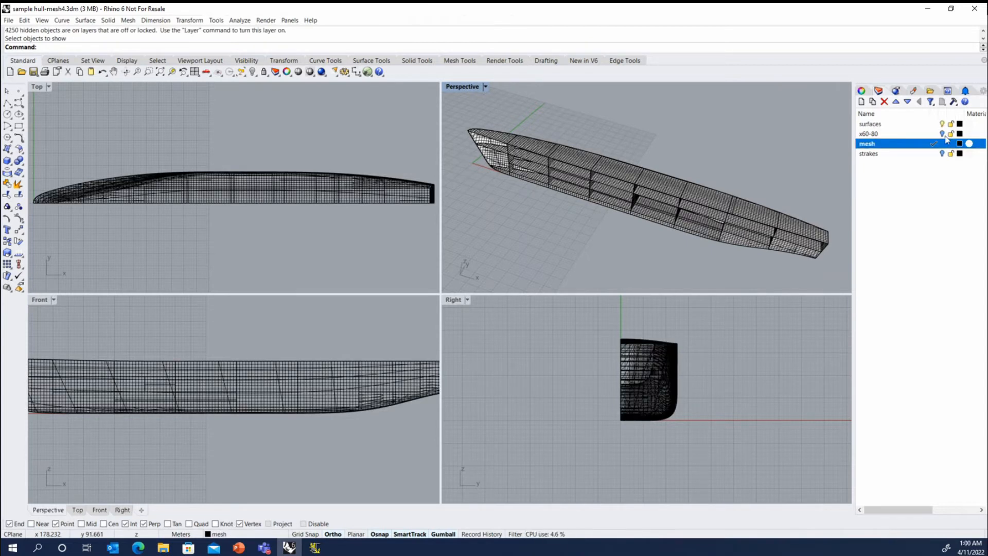
pyautogui.click(933, 124)
pyautogui.middleClick(679, 122)
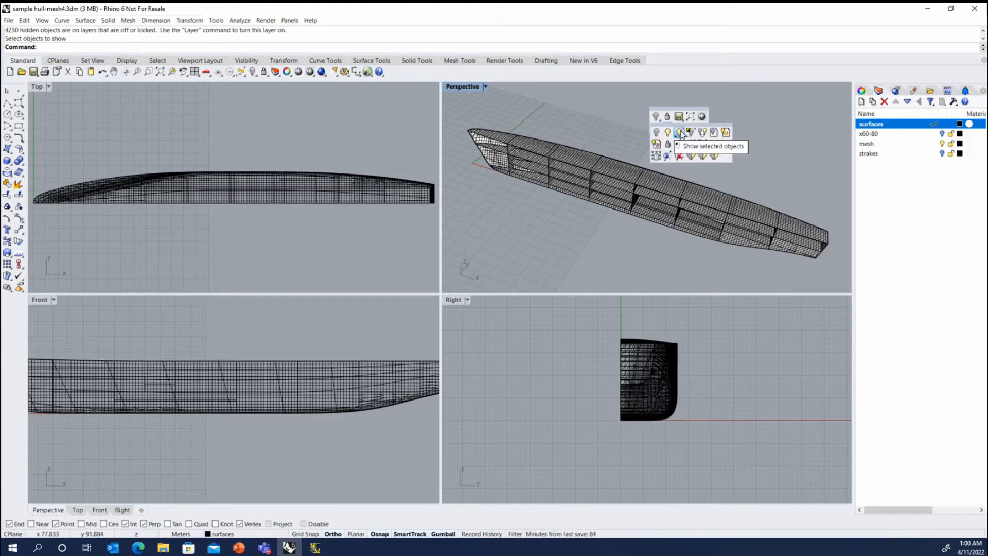
pyautogui.click(681, 132)
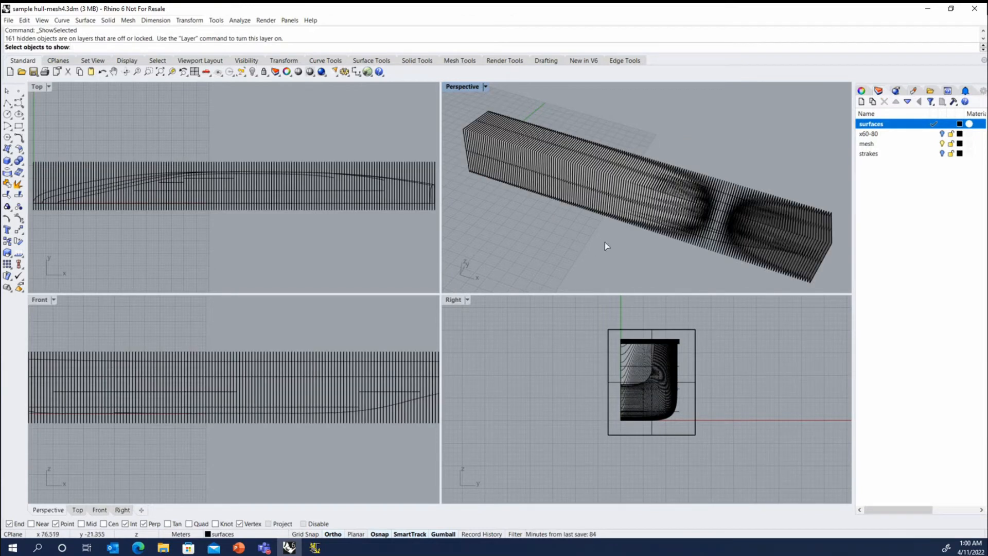
pyautogui.moveTo(540, 217); pyautogui.dragTo(584, 168, button='right')
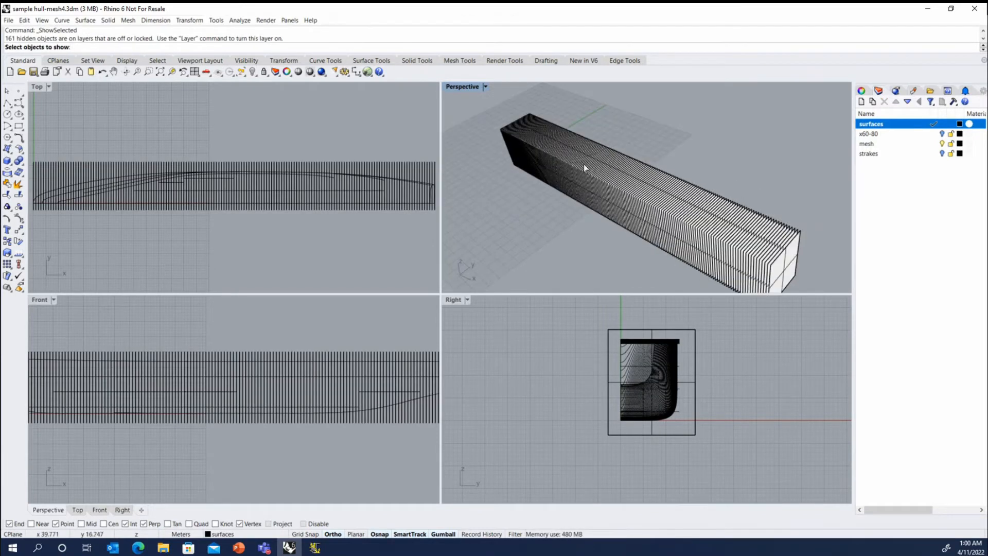
pyautogui.scroll(3, 585, 168)
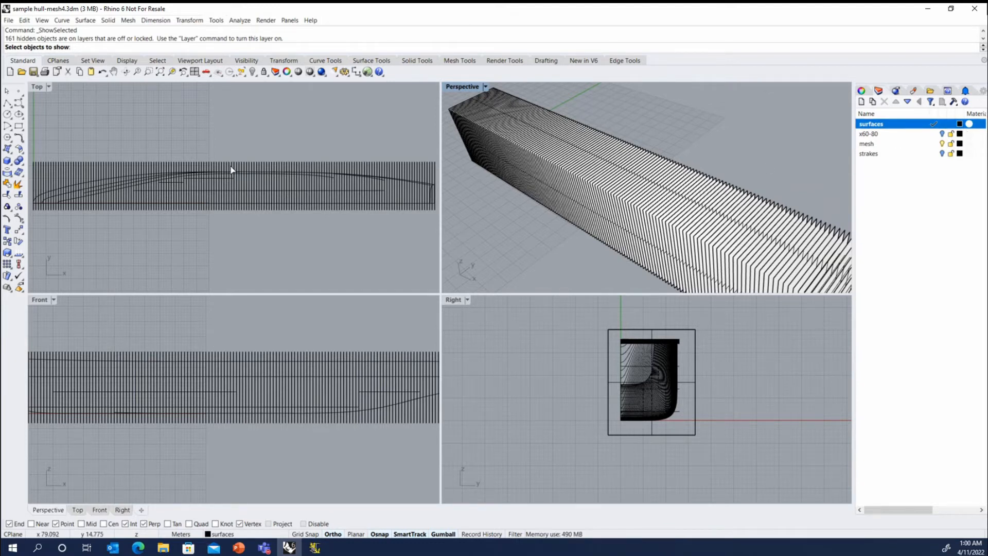
pyautogui.press('Return')
# Compare the mesh with the hull geometry in the Top and Perspective views and turn off the mesh layer.
pyautogui.scroll(5, 202, 177)
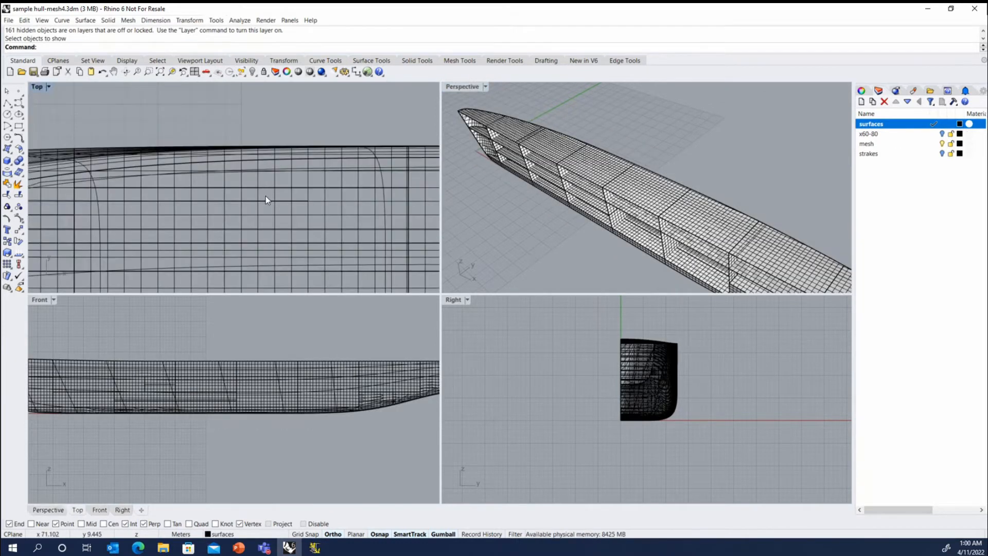
pyautogui.moveTo(641, 189); pyautogui.dragTo(695, 138, button='right')
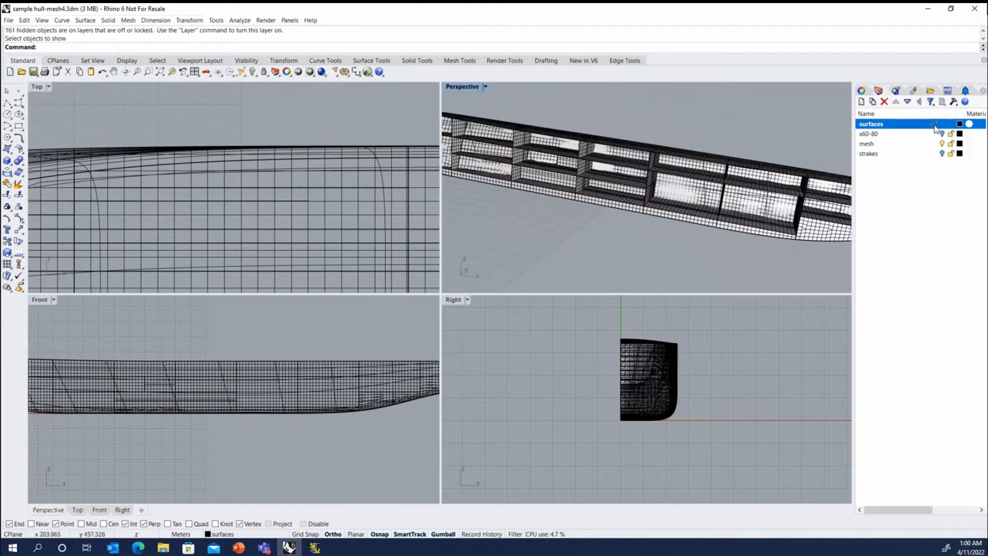
pyautogui.click(941, 144)
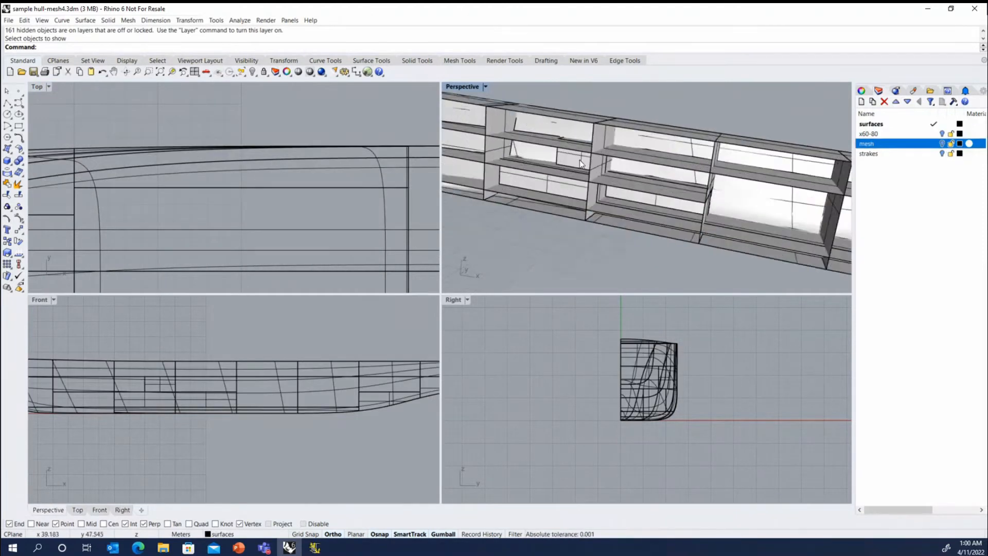
# Select the two offset longitudinal bulkhead surfaces in adjacent compartments and examine their transverse positions in the Top view.
pyautogui.moveTo(582, 163)
pyautogui.mouseDown(button='right')
pyautogui.moveTo(566, 175)
pyautogui.moveTo(590, 154)
pyautogui.mouseUp(button='right')
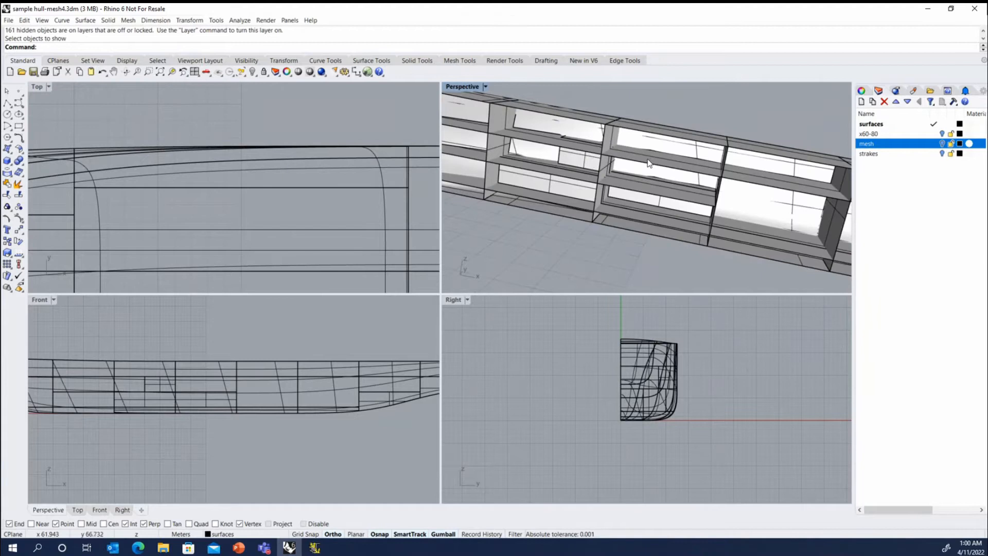
pyautogui.click(589, 164)
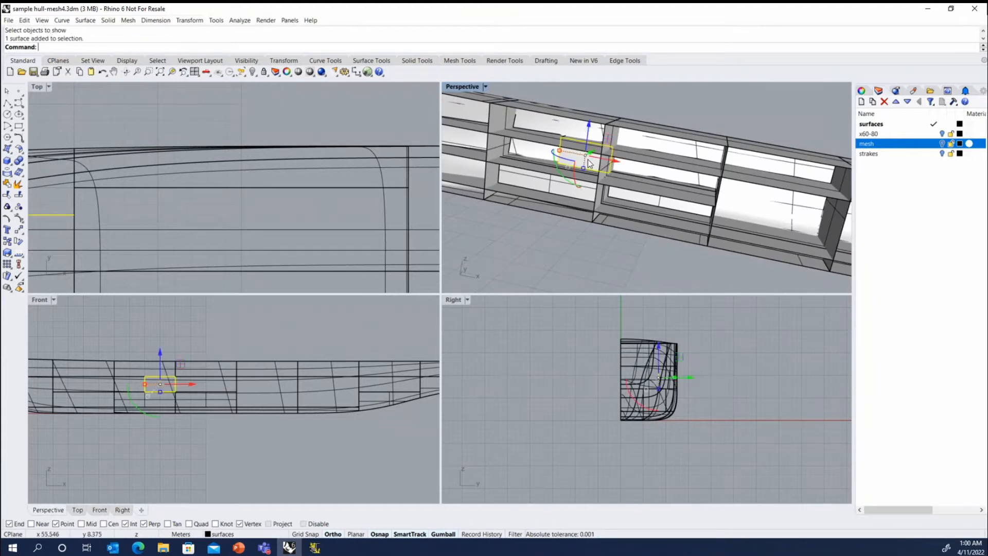
pyautogui.keyDown('shift'); pyautogui.click(652, 202); pyautogui.keyUp('shift')
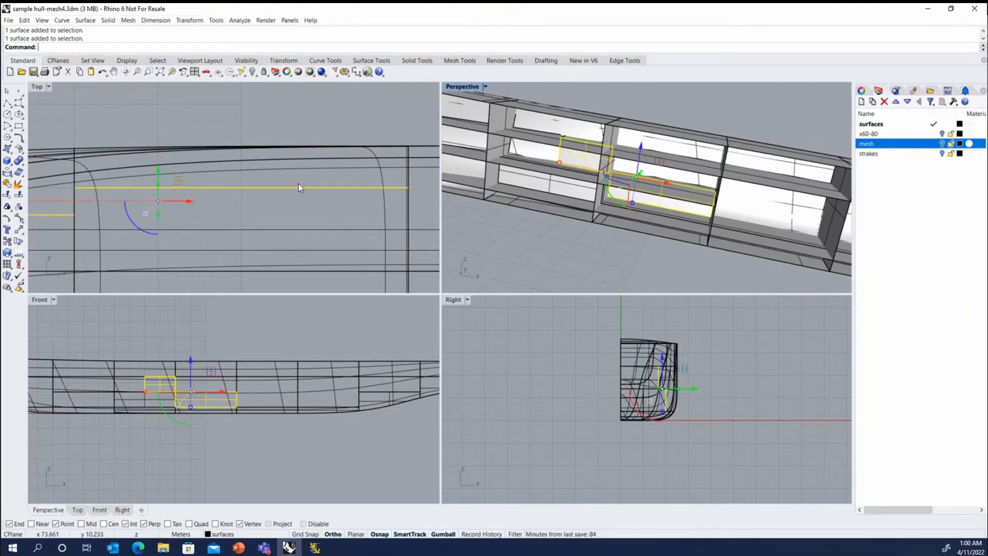
pyautogui.scroll(-3, 353, 187)
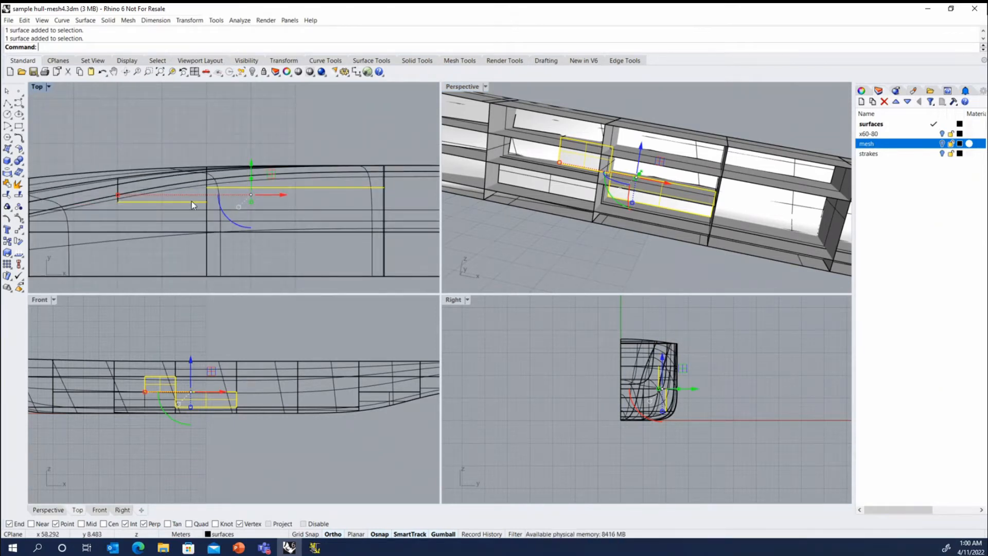
pyautogui.scroll(5, 191, 201)
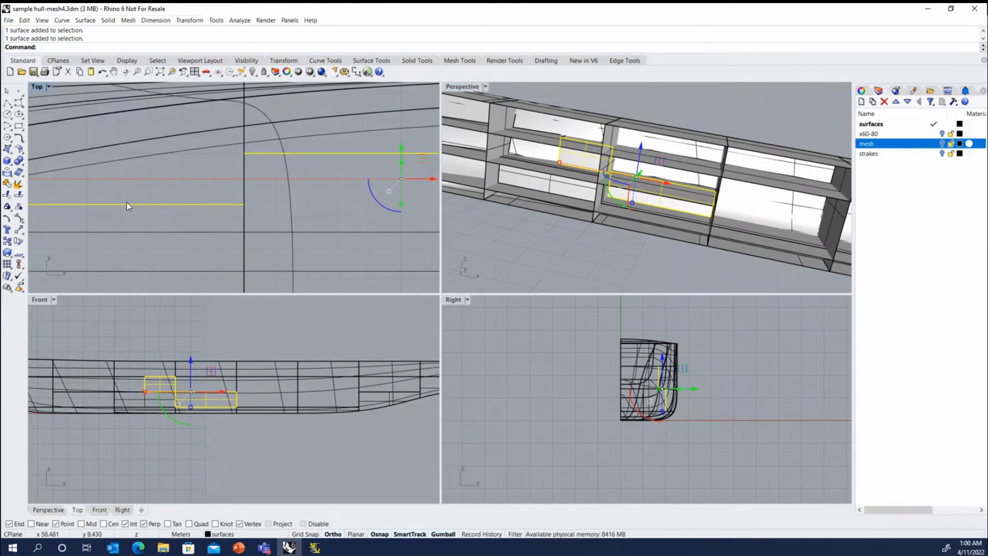
# Use the Point command to check the coordinates of the inboard longitudinal bulkhead's end at the transverse bulkhead.
pyautogui.click(19, 91)
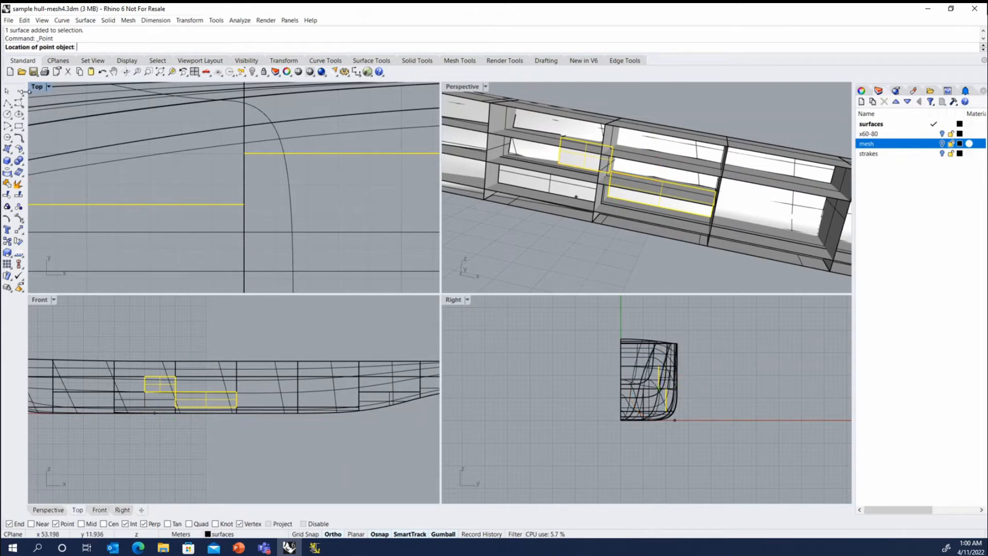
pyautogui.click(244, 204)
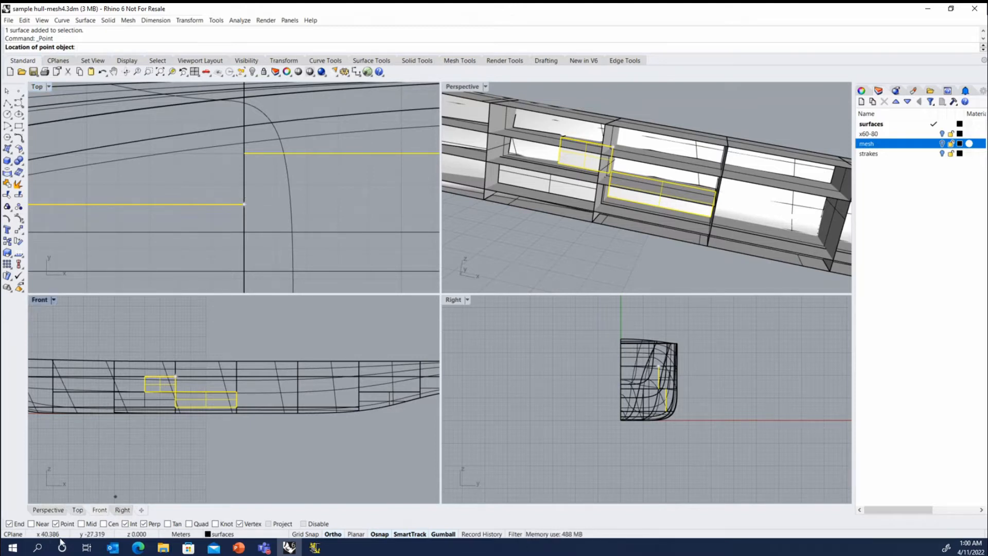
pyautogui.click(244, 203)
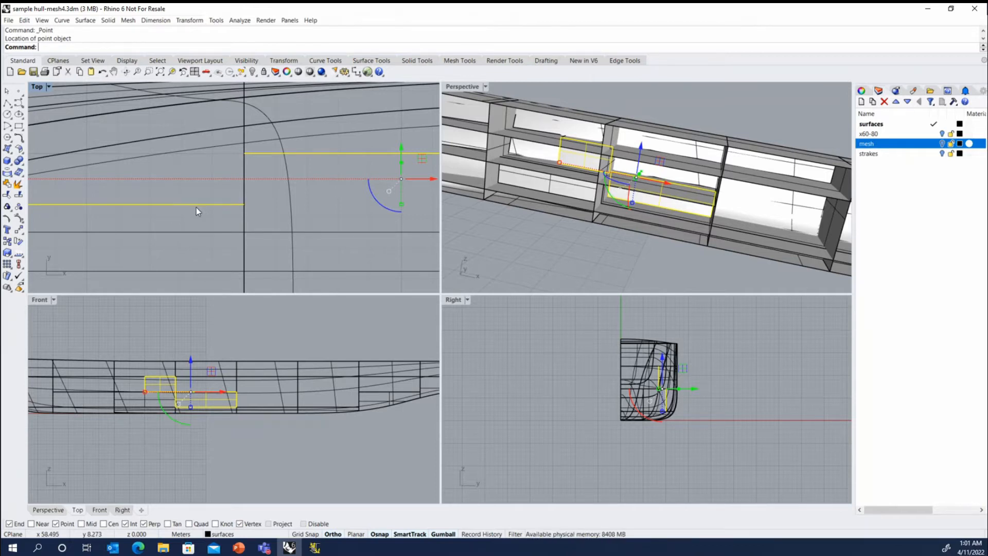
# Show the mesh layer, make it current, and turn off the surfaces layer.
pyautogui.click(942, 144)
pyautogui.scroll(-8, 297, 179)
pyautogui.moveTo(692, 121); pyautogui.dragTo(659, 131, button='right')
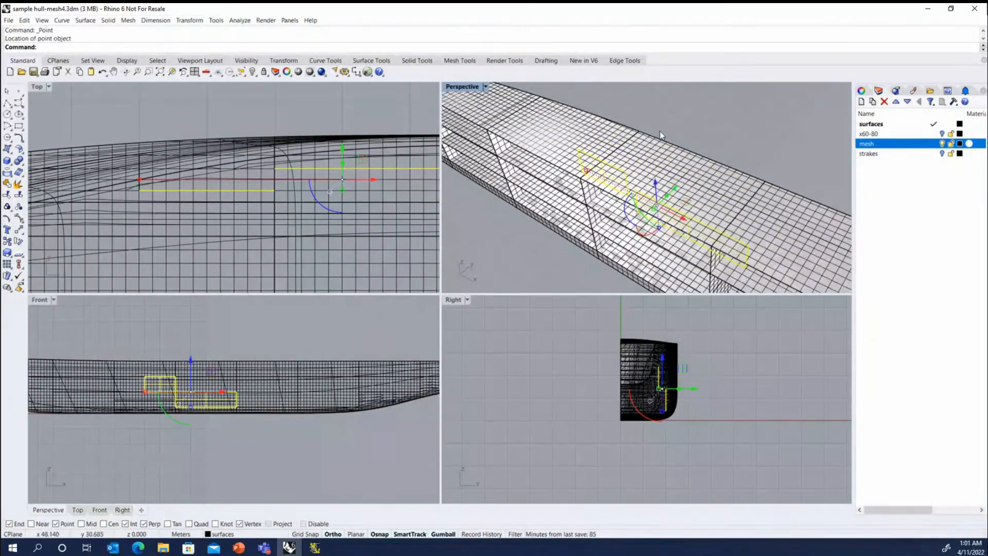
pyautogui.click(660, 131)
pyautogui.scroll(3, 577, 157)
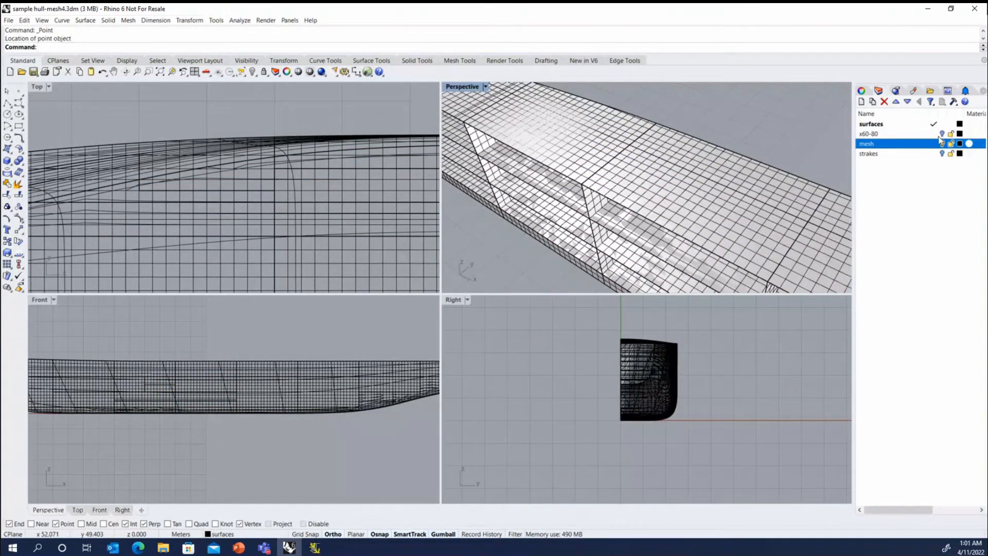
pyautogui.click(933, 144)
pyautogui.click(942, 123)
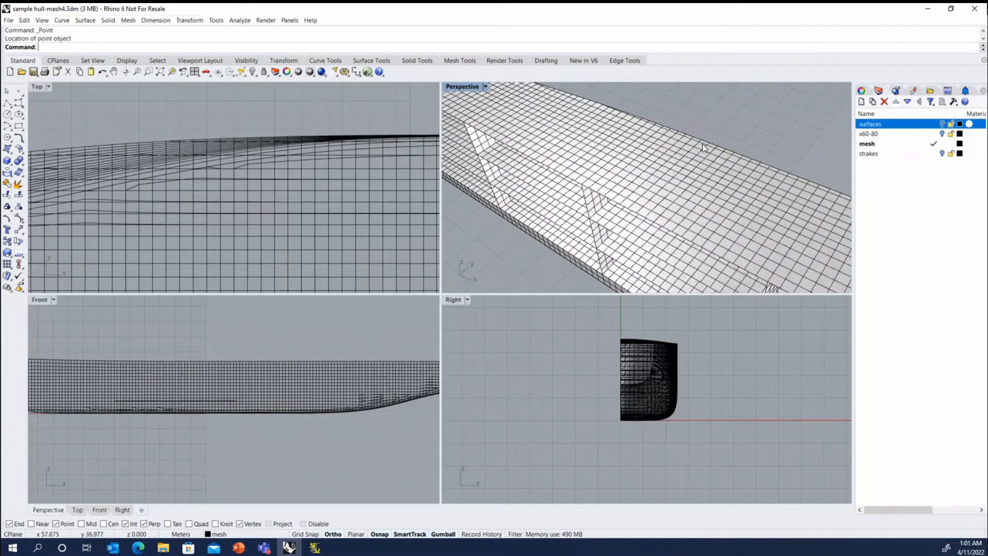
# Measure the distance between two adjacent mesh vertices across the deck, starting at the centreline above a transverse bulkhead.
pyautogui.click(18, 92)
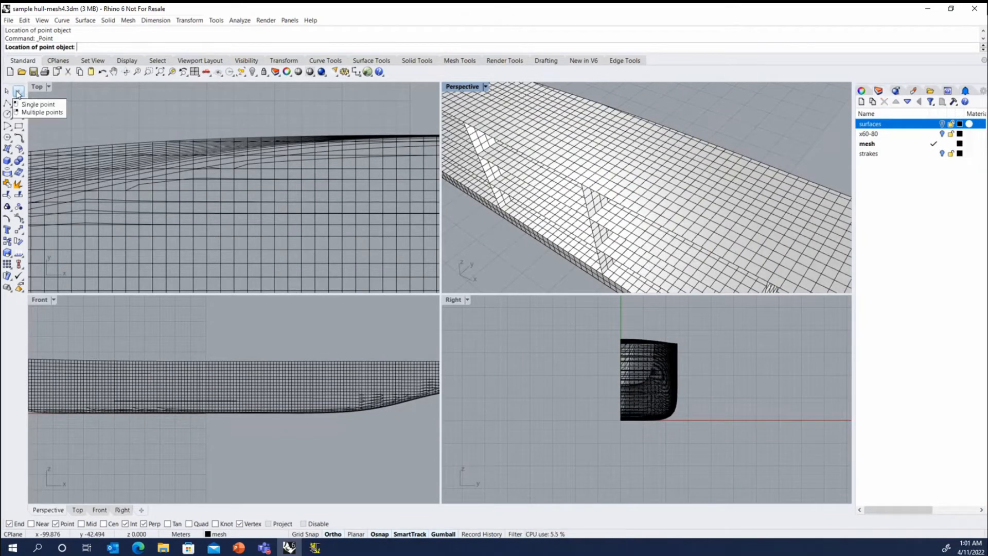
pyautogui.press('Escape')
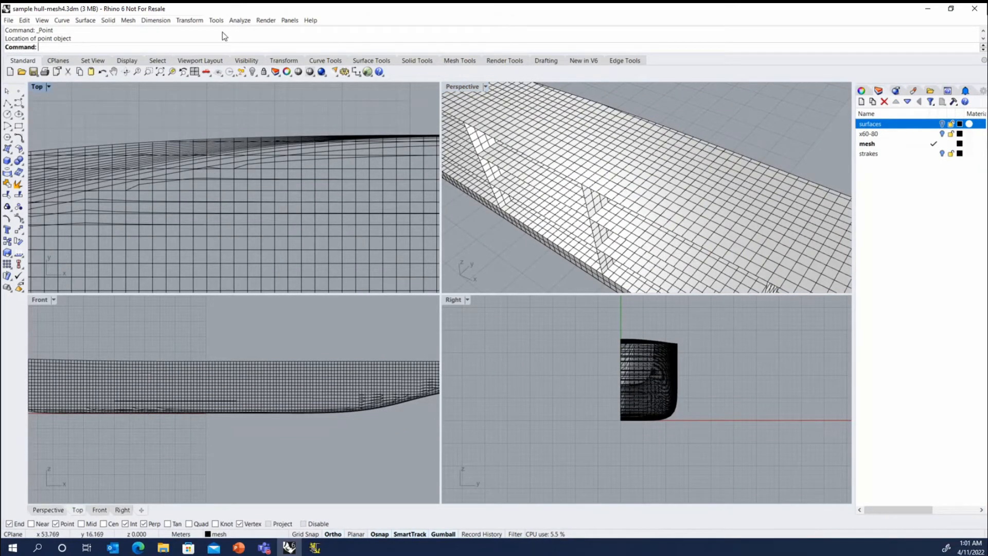
pyautogui.click(240, 20)
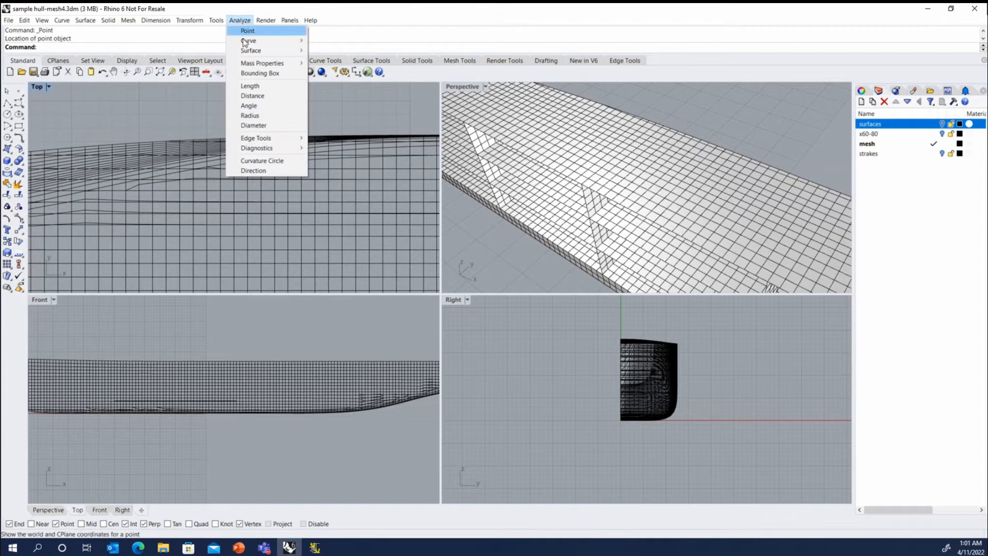
pyautogui.click(257, 95)
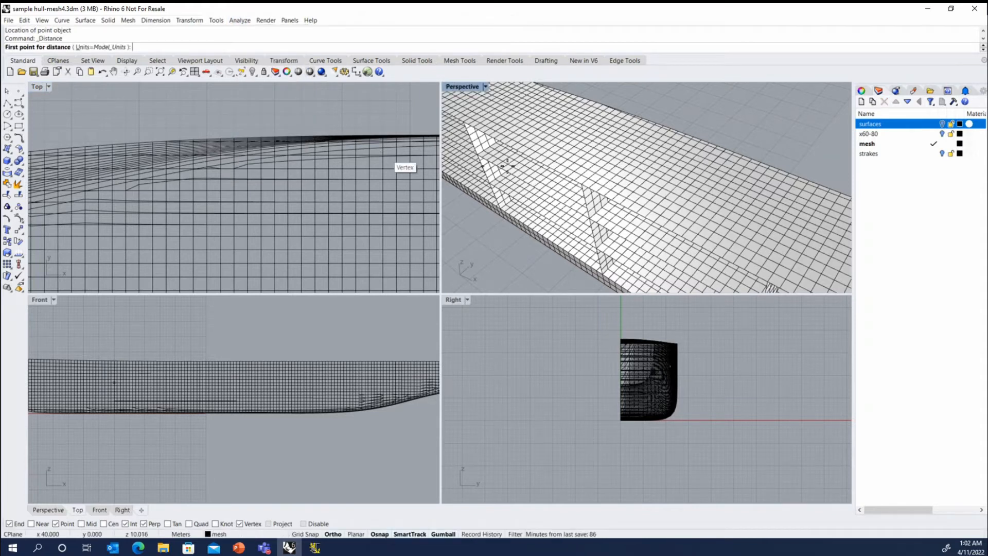
pyautogui.click(581, 181)
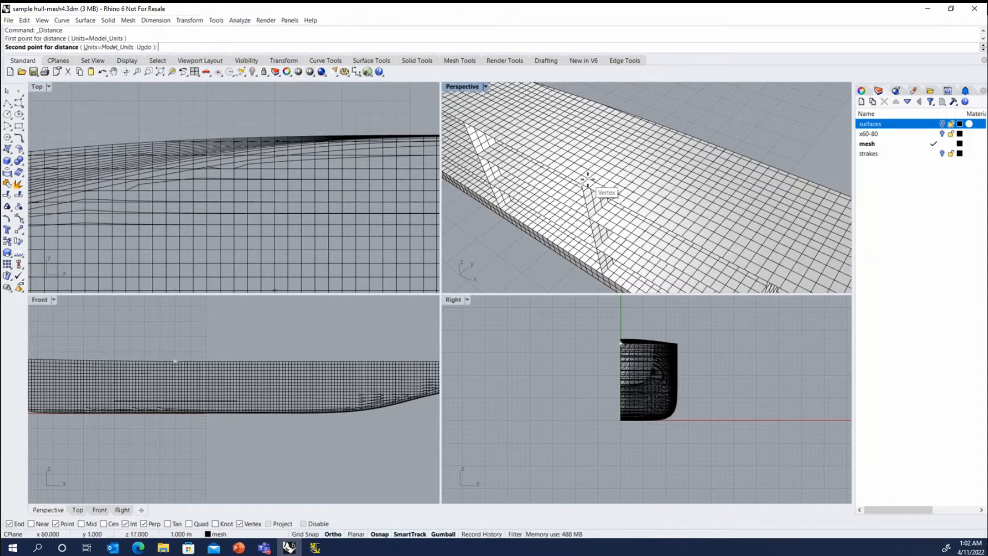
pyautogui.click(587, 179)
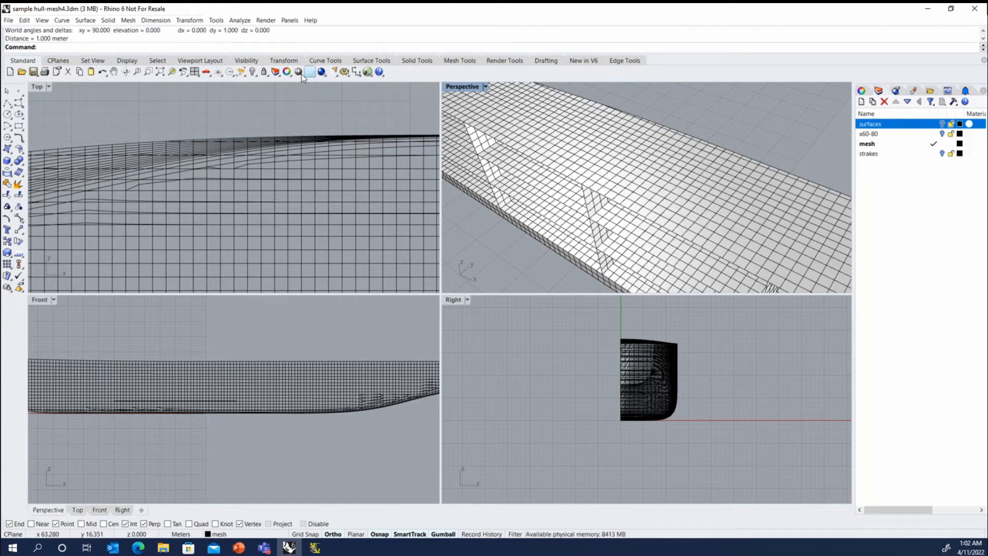
# Measure two transverse deck mesh distances above the bulkhead: from the centreline to the inboard longitudinal bulkhead line, and across the adjacent outboard cell.
pyautogui.rightClick(643, 176)
pyautogui.click(581, 182)
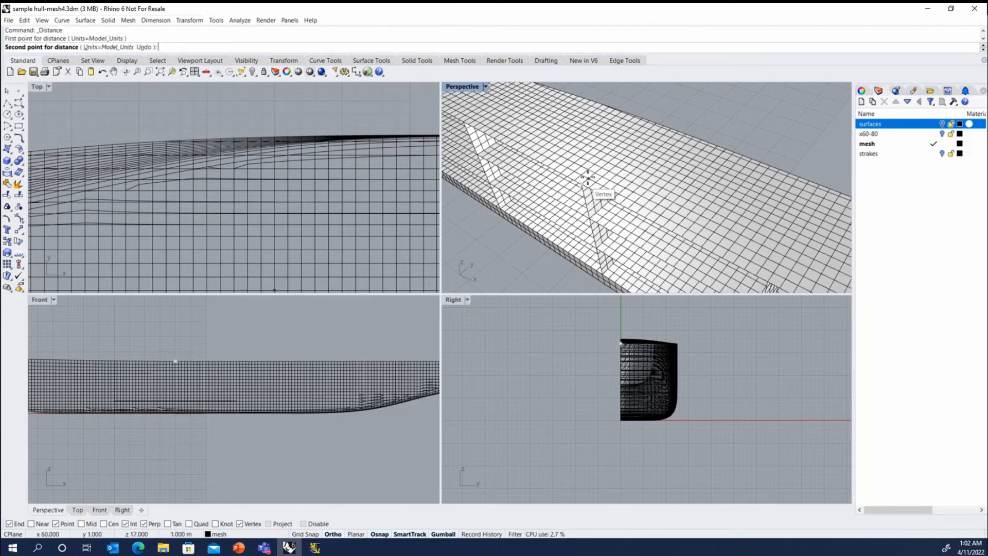
pyautogui.click(615, 156)
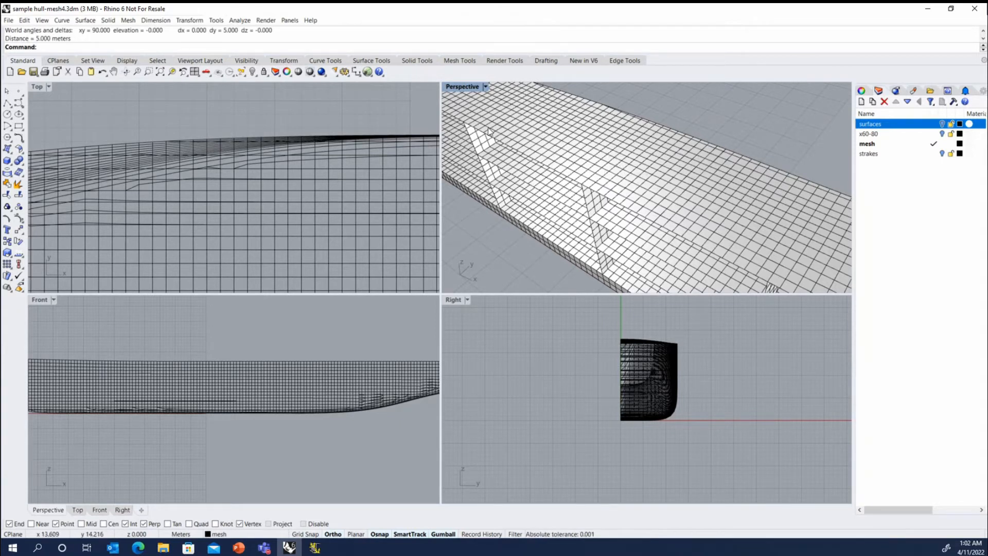
pyautogui.press('Return')
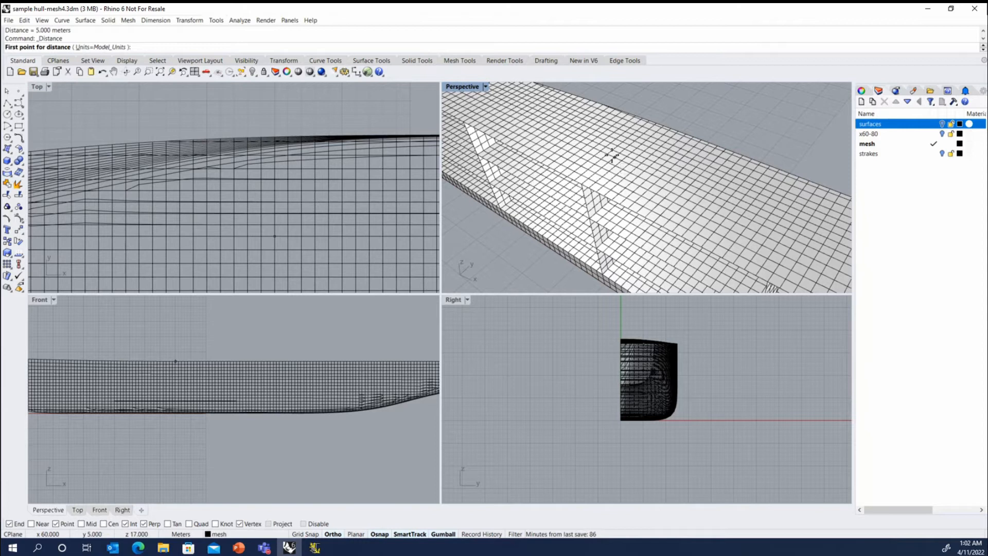
pyautogui.click(616, 153)
pyautogui.click(616, 153)
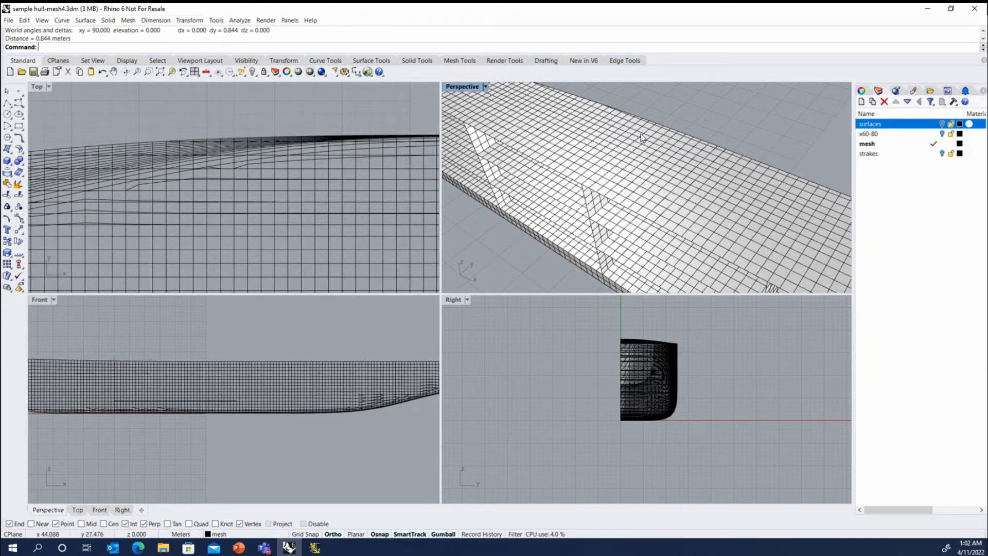
# Inspect the meshed hull from inside and select the offset longitudinal bulkhead meshes in two adjacent compartments one after the other.
pyautogui.moveTo(590, 168); pyautogui.dragTo(654, 133, button='right')
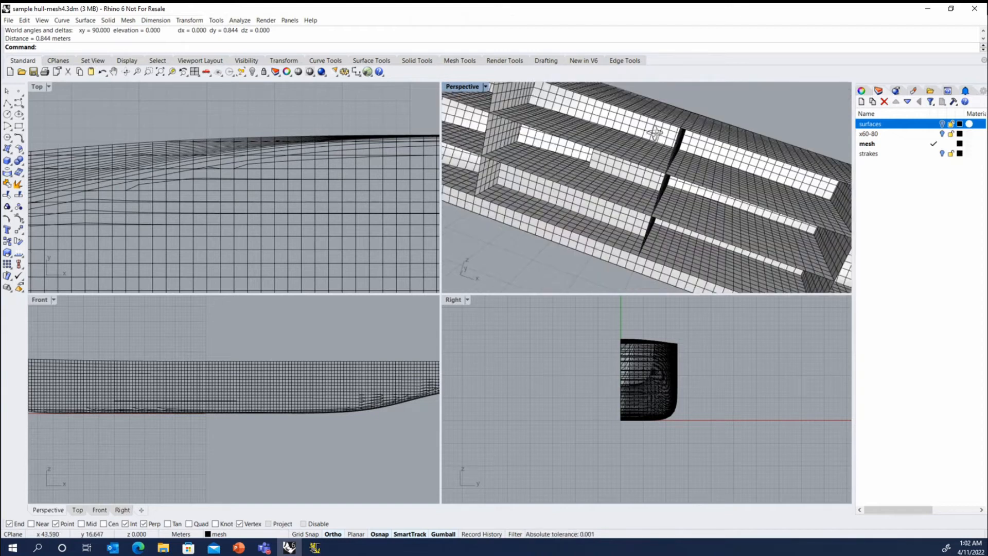
pyautogui.scroll(5, 623, 166)
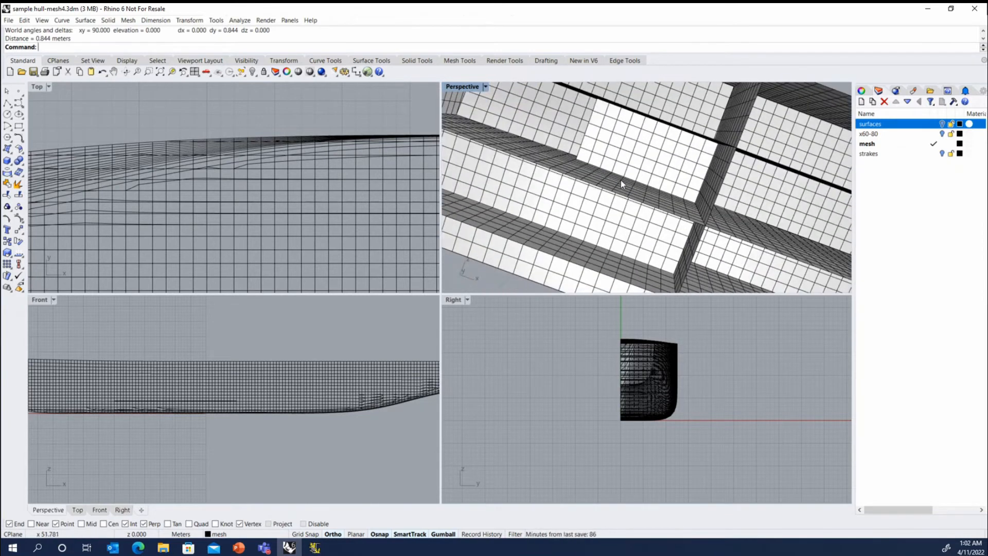
pyautogui.scroll(-3, 623, 181)
pyautogui.moveTo(625, 180); pyautogui.dragTo(702, 219, button='right')
pyautogui.click(702, 219)
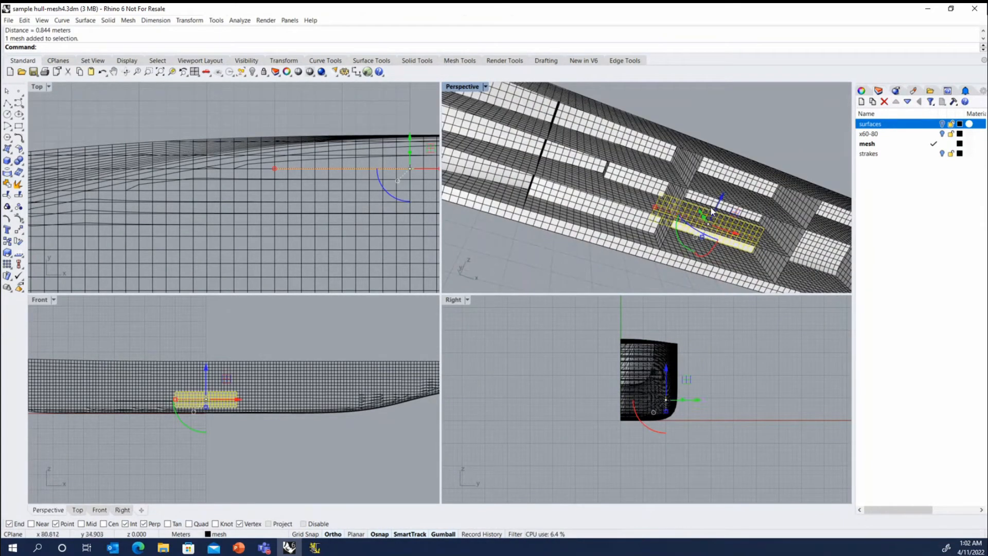
pyautogui.click(640, 180)
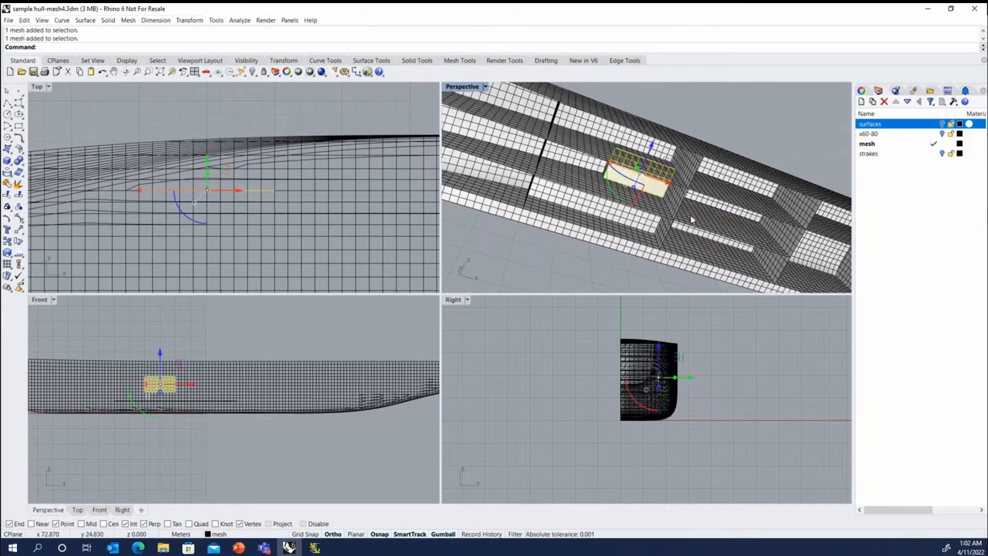
# Examine how the deck mesh lines up with the selected longitudinal bulkhead mesh from above and from inside, and clear the selection.
pyautogui.moveTo(640, 180); pyautogui.dragTo(620, 217, button='right')
pyautogui.moveTo(629, 157); pyautogui.dragTo(644, 160, button='right')
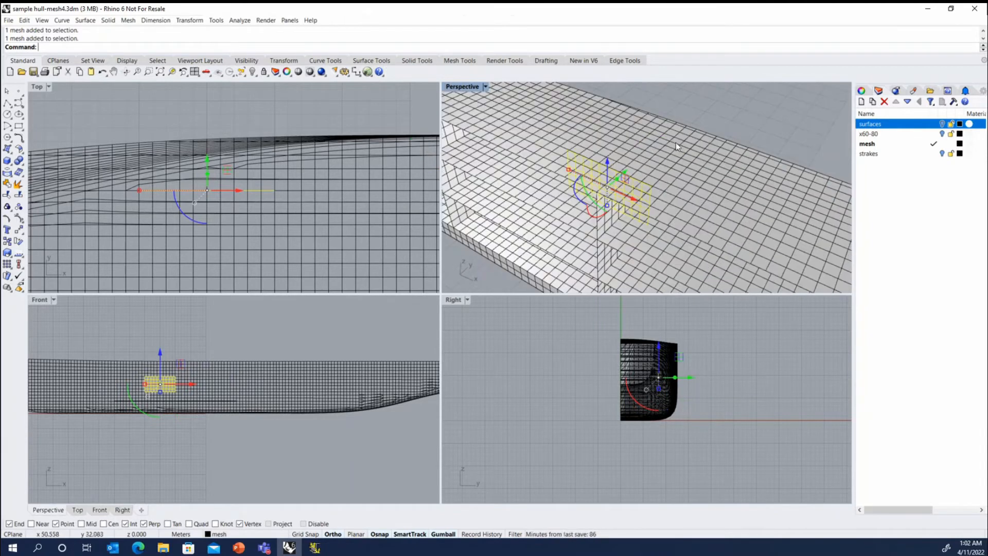
pyautogui.moveTo(646, 205); pyautogui.dragTo(656, 137, button='right')
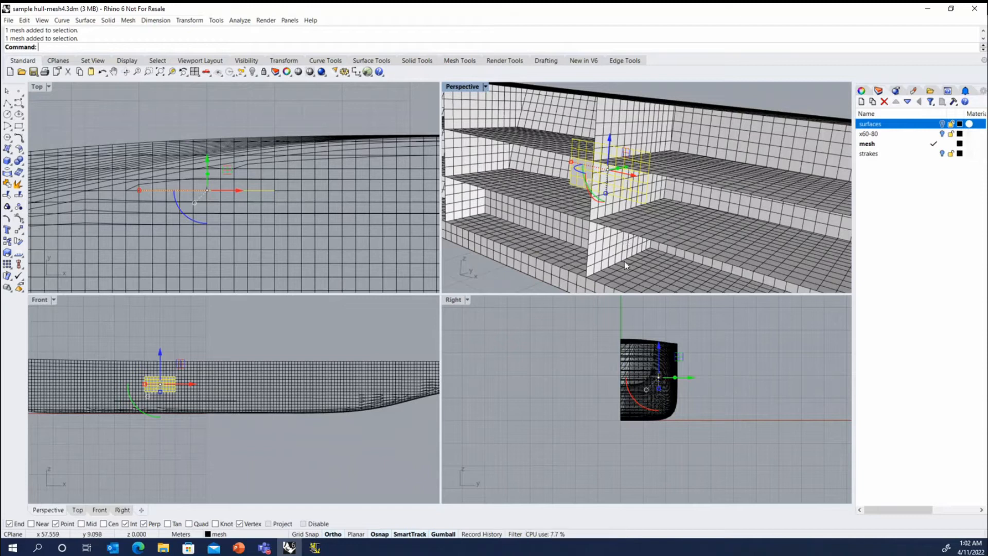
pyautogui.moveTo(620, 161); pyautogui.dragTo(580, 171, button='right')
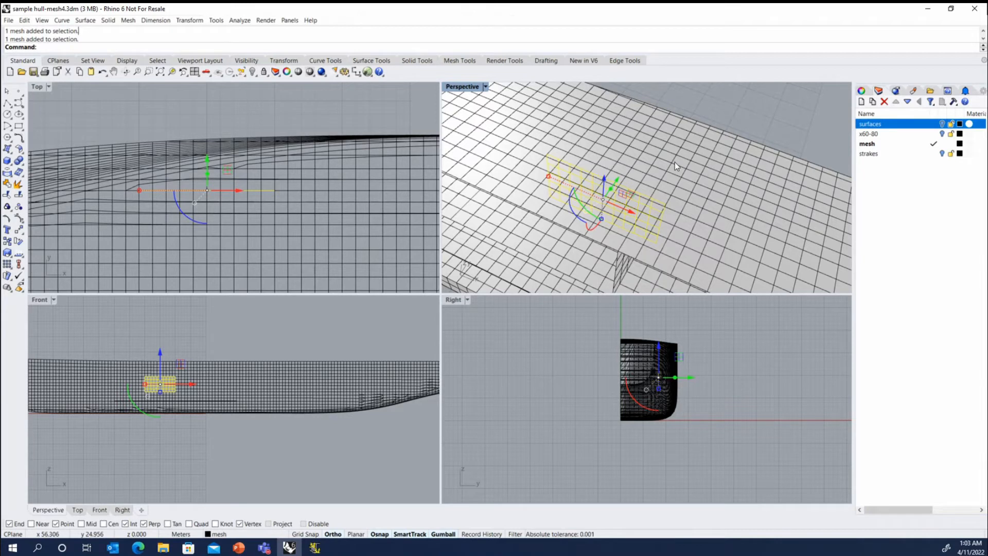
pyautogui.press('Escape')
# Review the whole hull mesh, make the surfaces layer current and visible, and turn off the mesh layer.
pyautogui.scroll(-3, 679, 180)
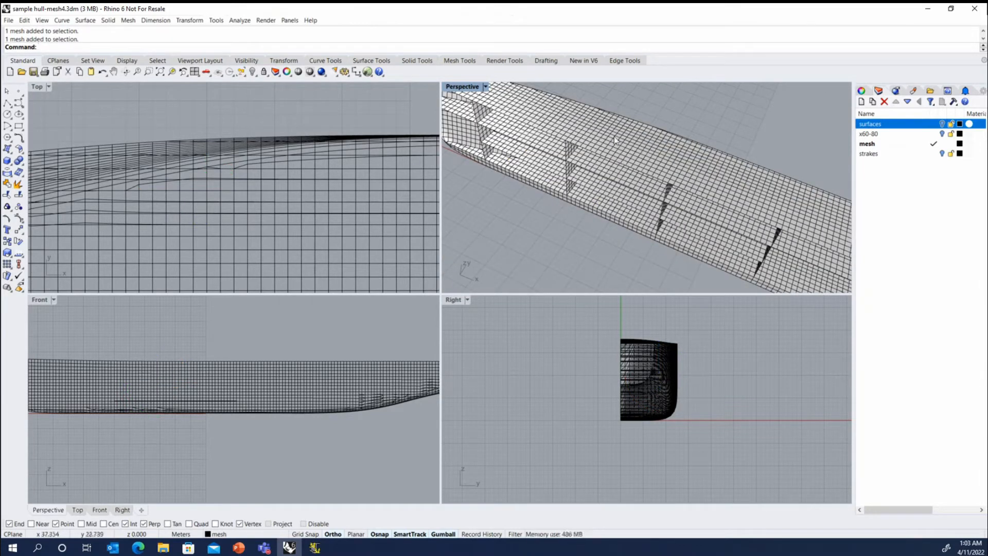
pyautogui.scroll(3, 643, 170)
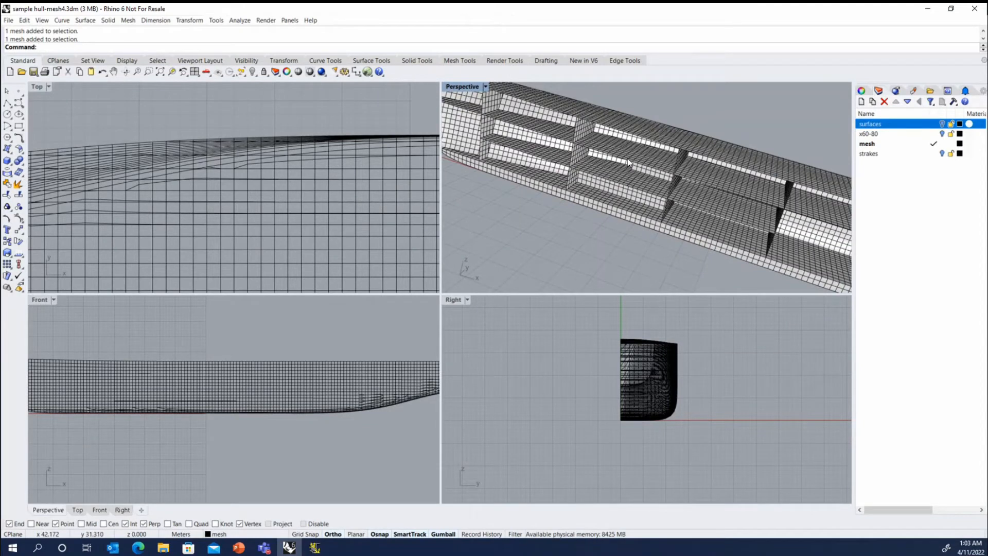
pyautogui.scroll(-4, 637, 168)
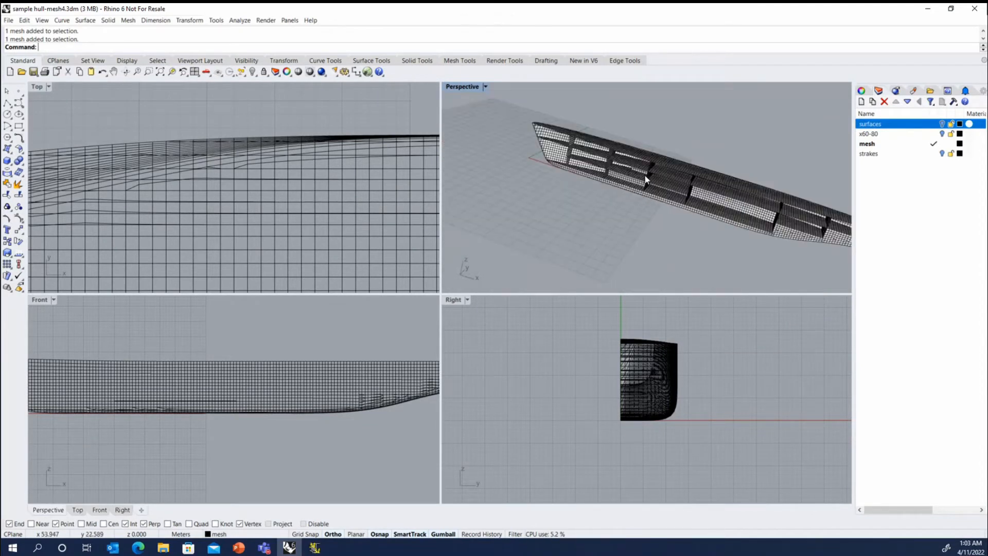
pyautogui.moveTo(645, 180); pyautogui.dragTo(581, 159, button='right')
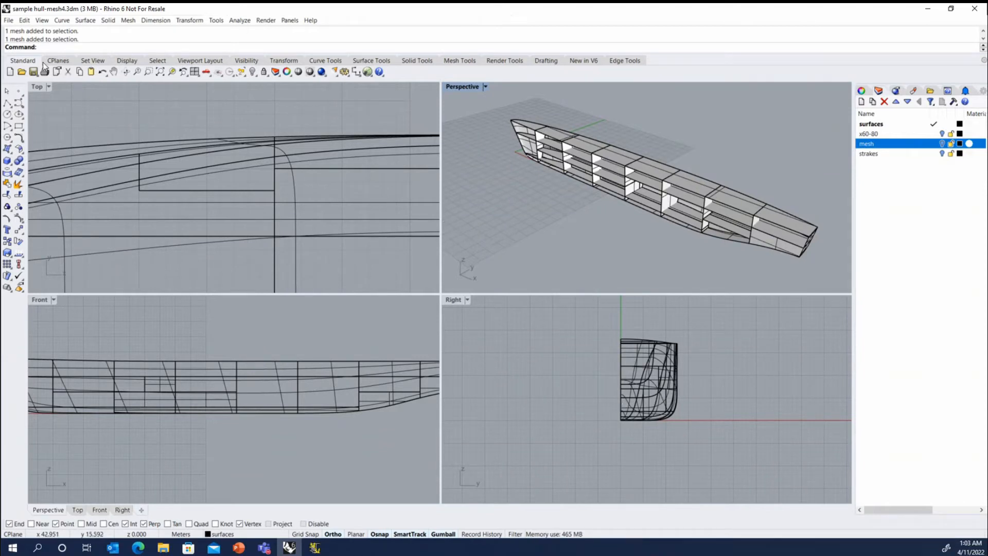
# Create a corner-to-corner plane in the Right view that extends beyond the whole hull cross-section.
pyautogui.click(84, 21)
pyautogui.moveTo(93, 33)
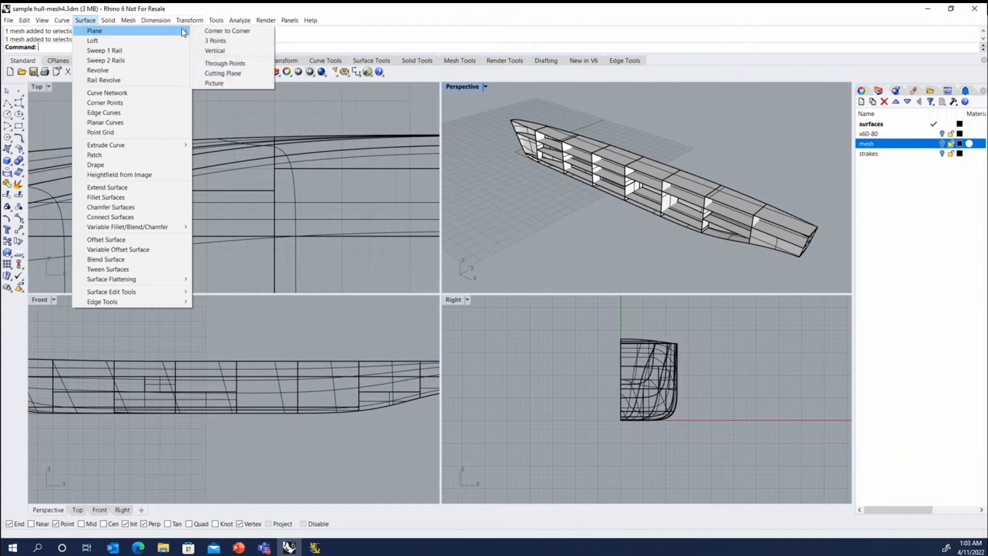
pyautogui.click(213, 32)
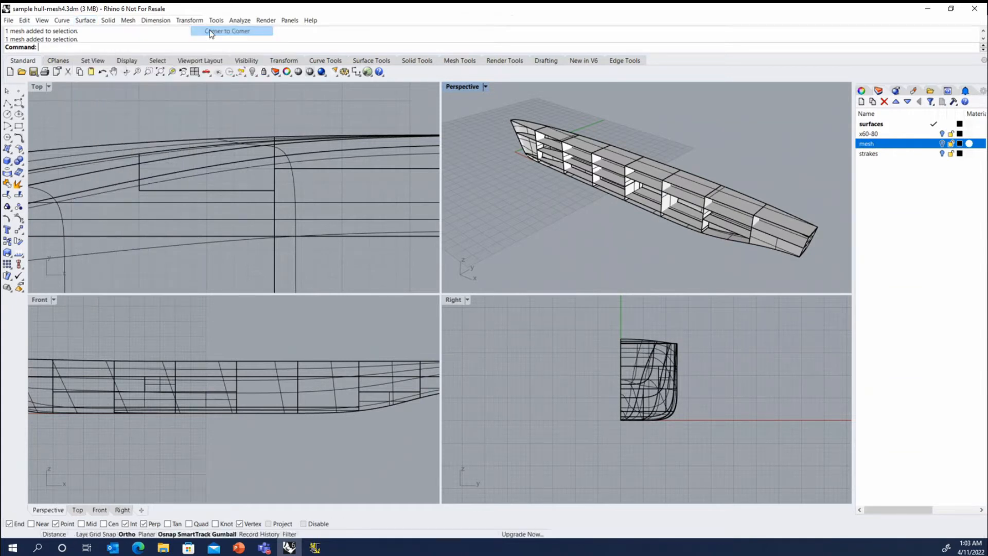
pyautogui.click(575, 316)
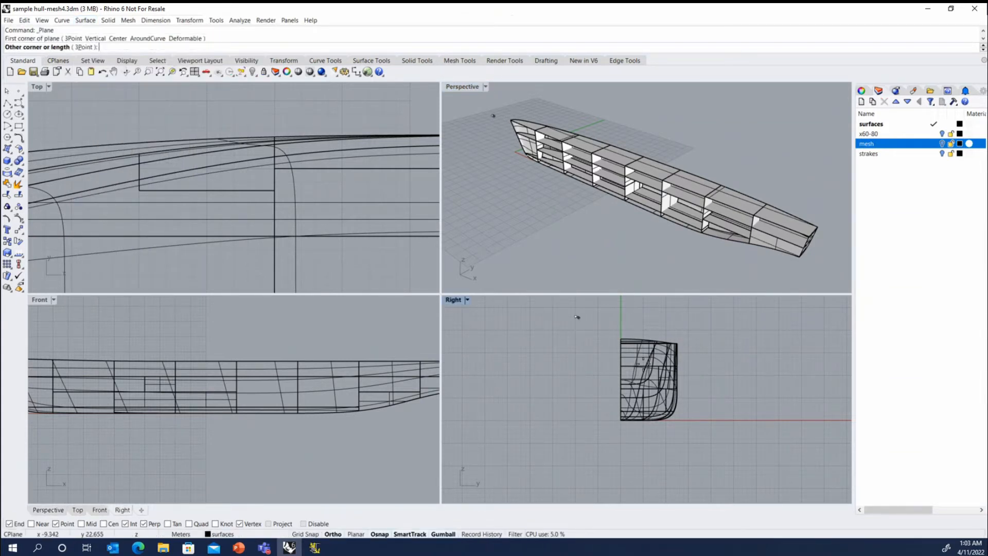
pyautogui.click(738, 455)
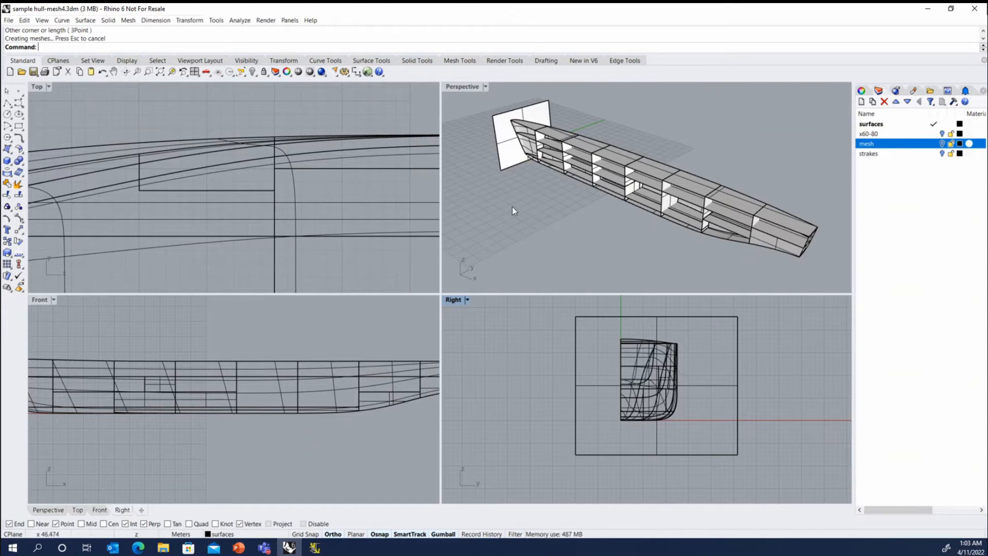
pyautogui.moveTo(511, 206); pyautogui.dragTo(466, 97, button='right')
pyautogui.click(600, 318)
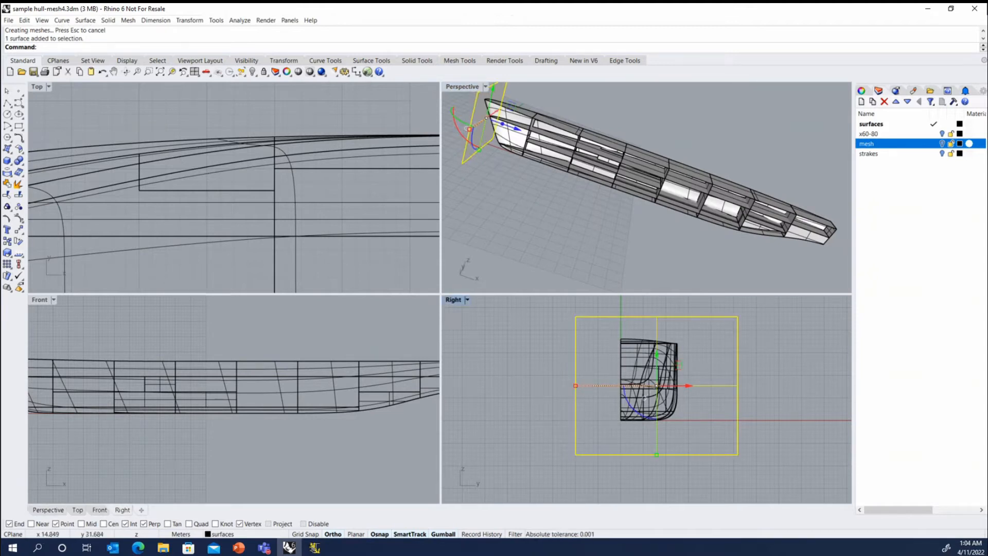
pyautogui.click(8, 265)
pyautogui.click(18, 267)
pyautogui.scroll(-5, 204, 390)
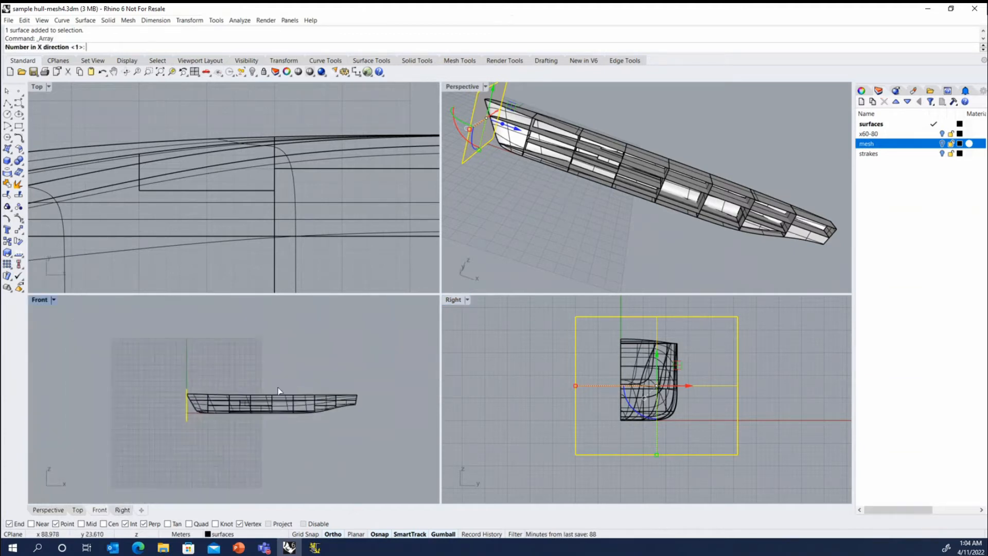
pyautogui.write('161')
pyautogui.press('Return')
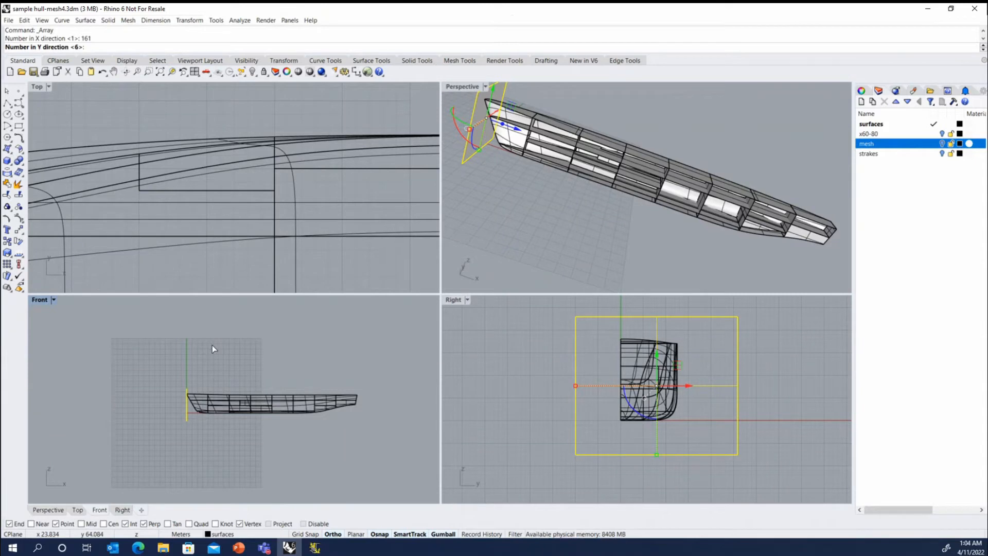
pyautogui.write('1')
pyautogui.press('Return')
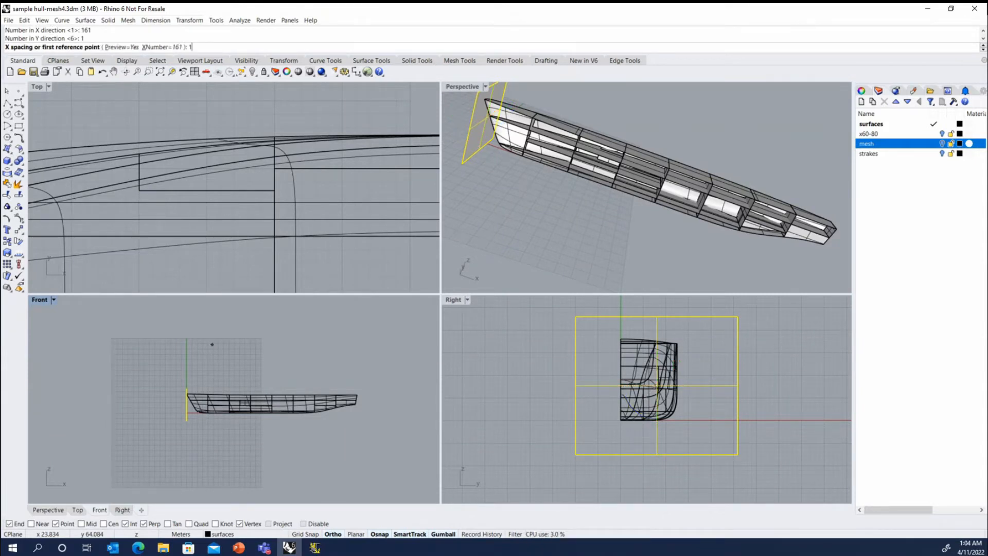
pyautogui.write('1')
pyautogui.press('Return')
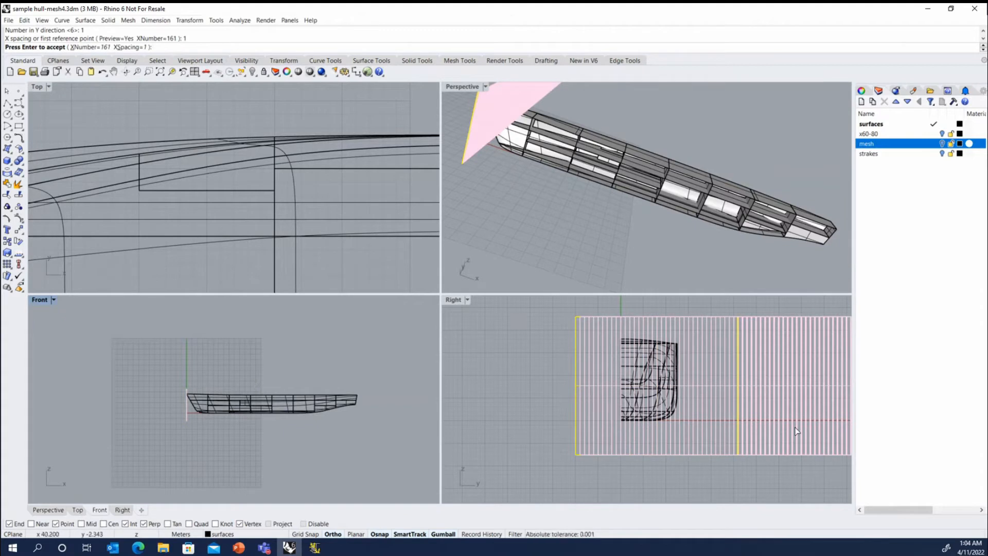
pyautogui.press('Return')
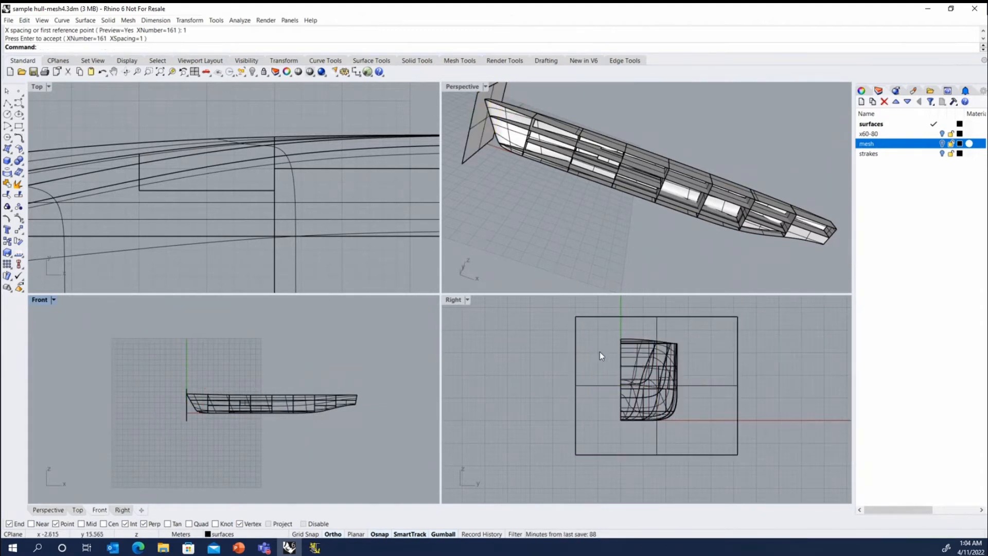
# Preview a rectangular array of the plane along the hull in the Front view: 161 in X, 1 in Y and Z, with 1 m spacing.
pyautogui.click(575, 323)
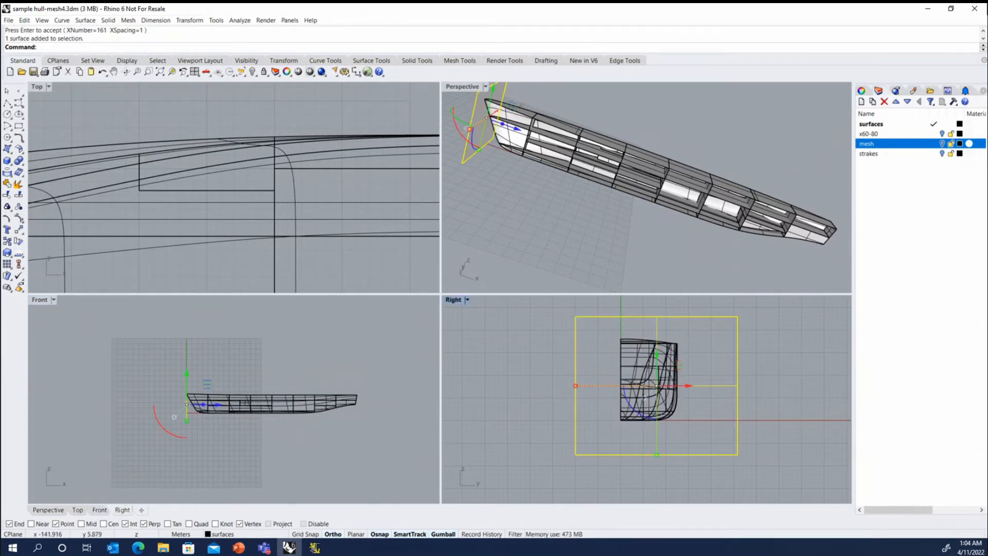
pyautogui.click(41, 299)
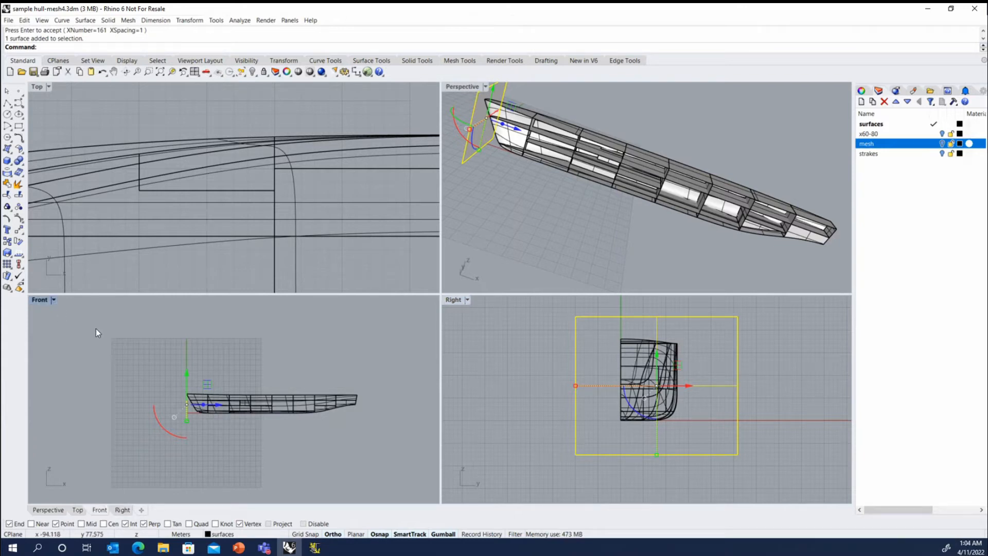
pyautogui.press('Return')
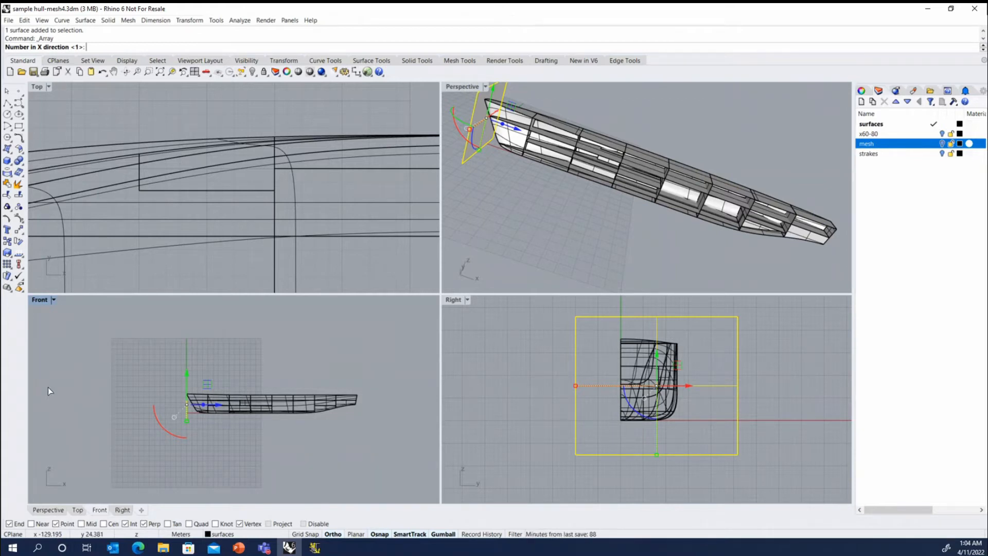
pyautogui.write('161')
pyautogui.press('Return')
pyautogui.write('1')
pyautogui.press('Return')
pyautogui.write('1')
pyautogui.press('Return')
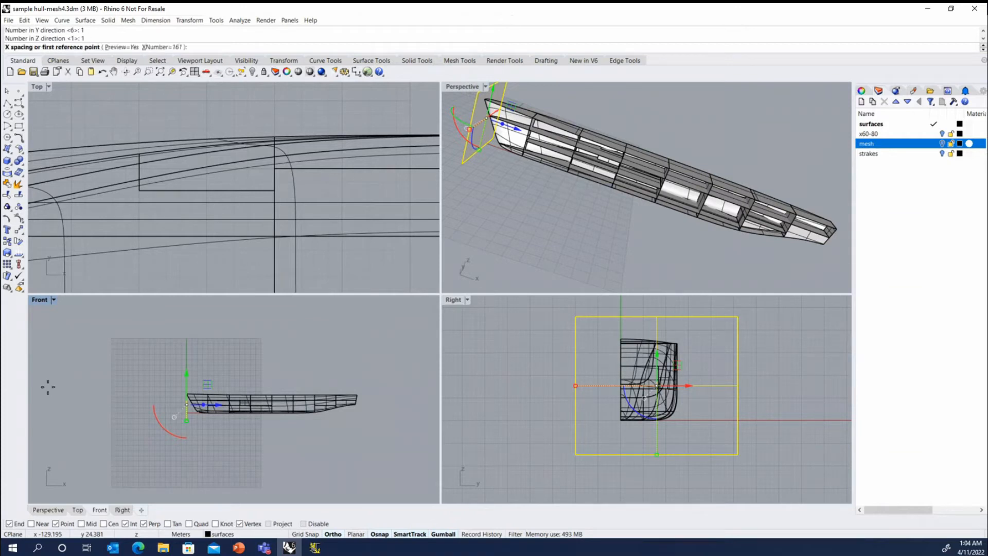
pyautogui.write('1')
pyautogui.press('Return')
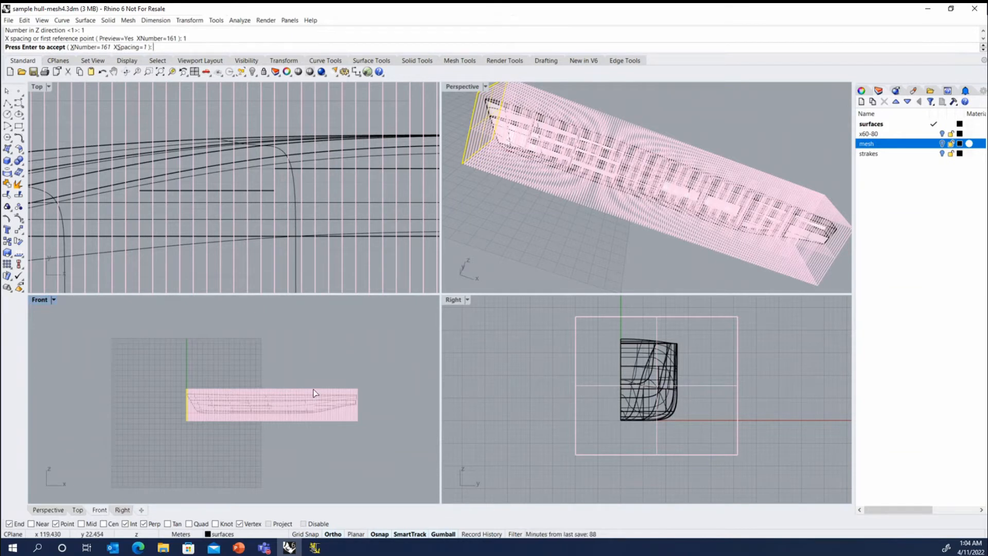
# Cancel the array and delete the large transverse plane at the end of the hull.
pyautogui.press('Escape')
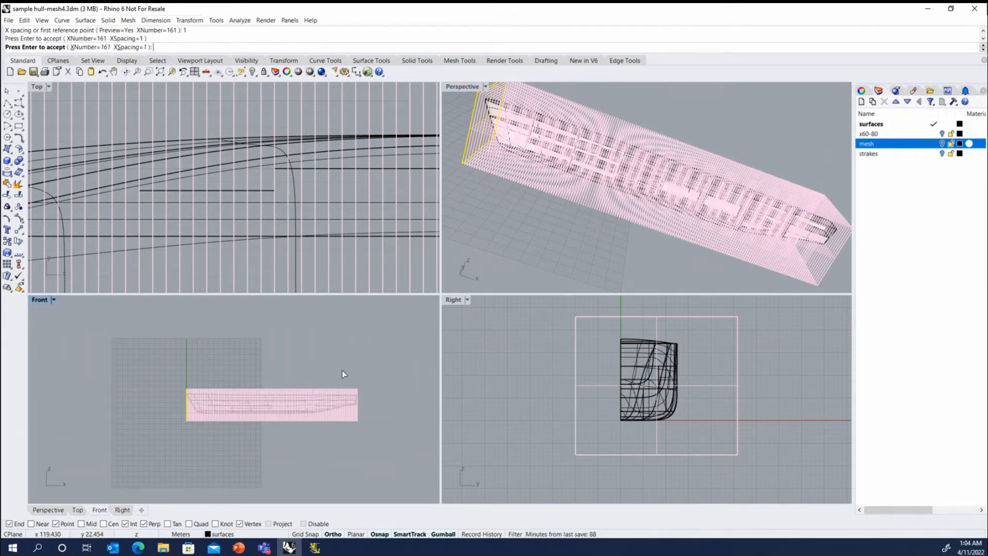
pyautogui.click(178, 420)
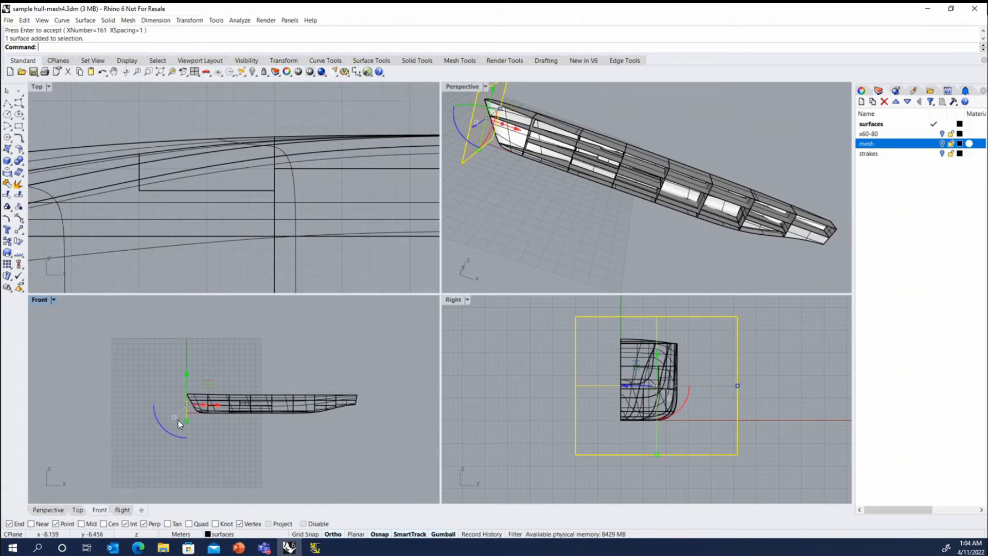
pyautogui.press('Delete')
# Create the intersection curve between the deck below the top deck and the transverse bulkhead at x = 60, and undo it.
pyautogui.scroll(6, 541, 214)
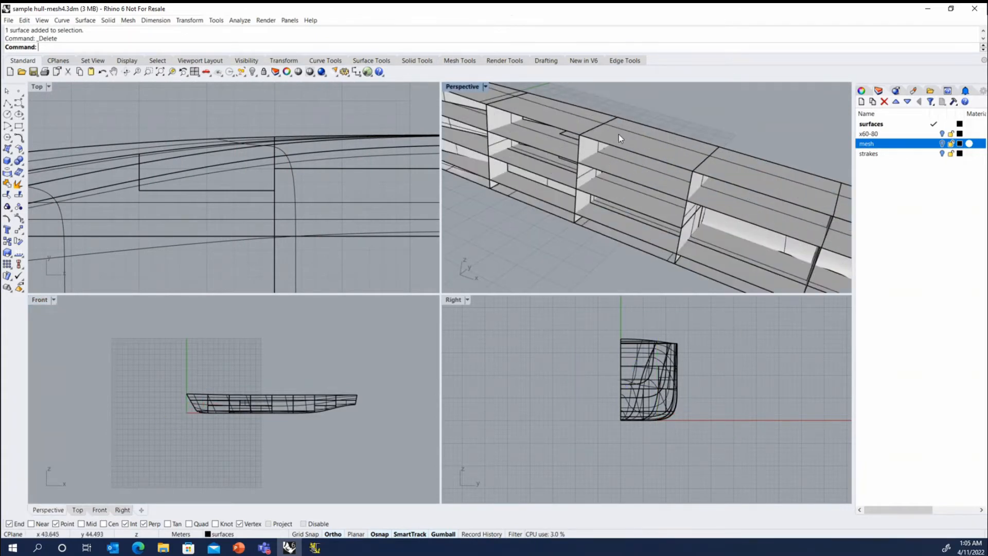
pyautogui.click(600, 132)
pyautogui.moveTo(628, 168); pyautogui.dragTo(619, 149, button='right')
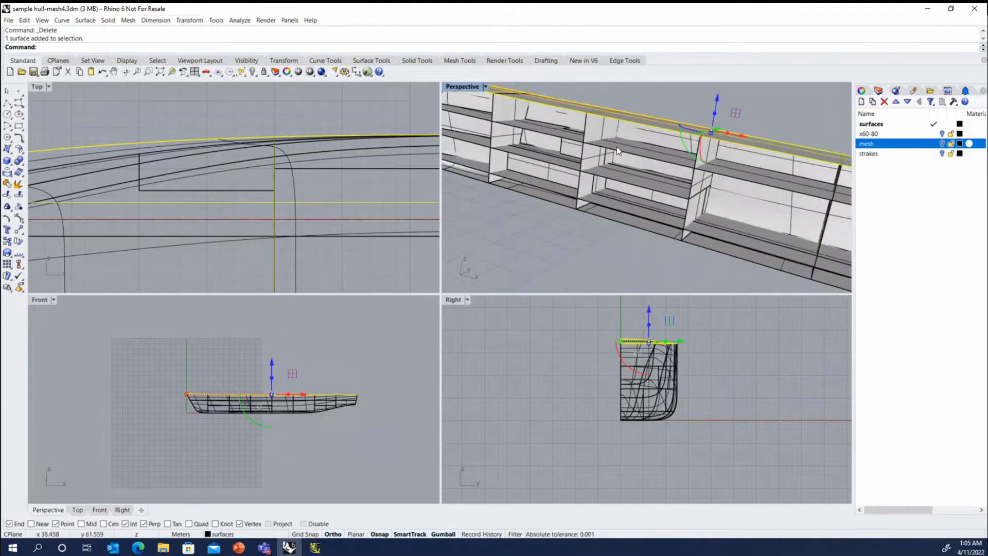
pyautogui.click(617, 150)
pyautogui.keyDown('shift'); pyautogui.click(594, 125); pyautogui.keyUp('shift')
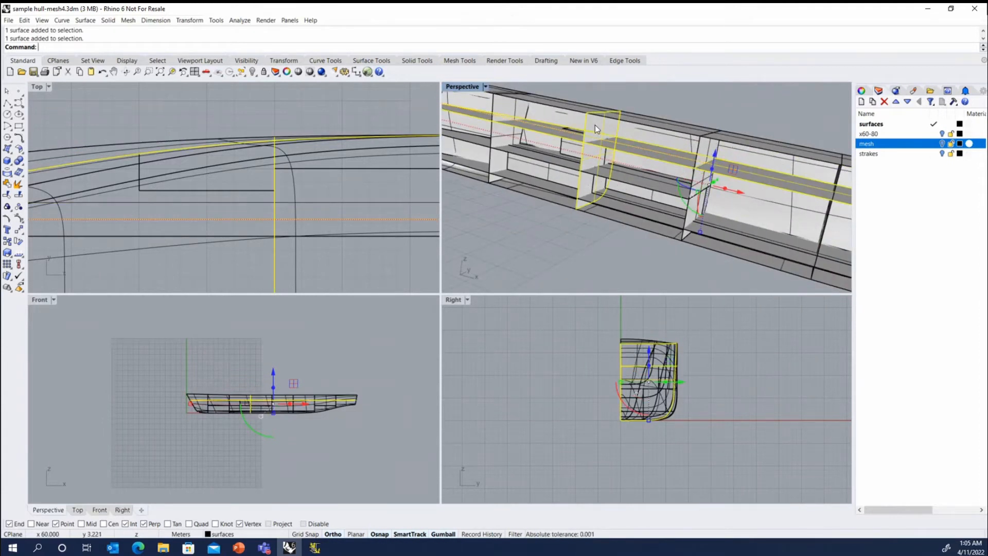
pyautogui.click(62, 20)
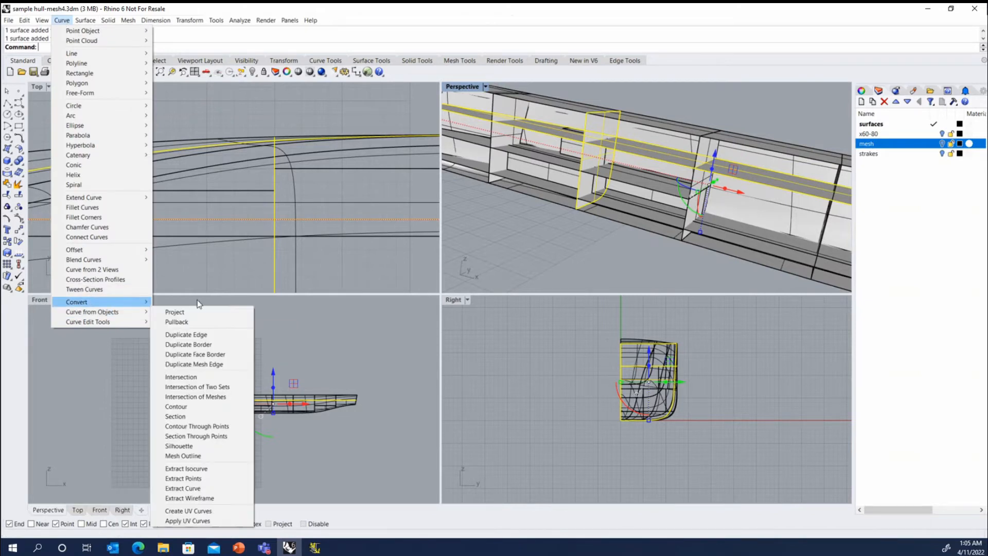
pyautogui.moveTo(133, 317)
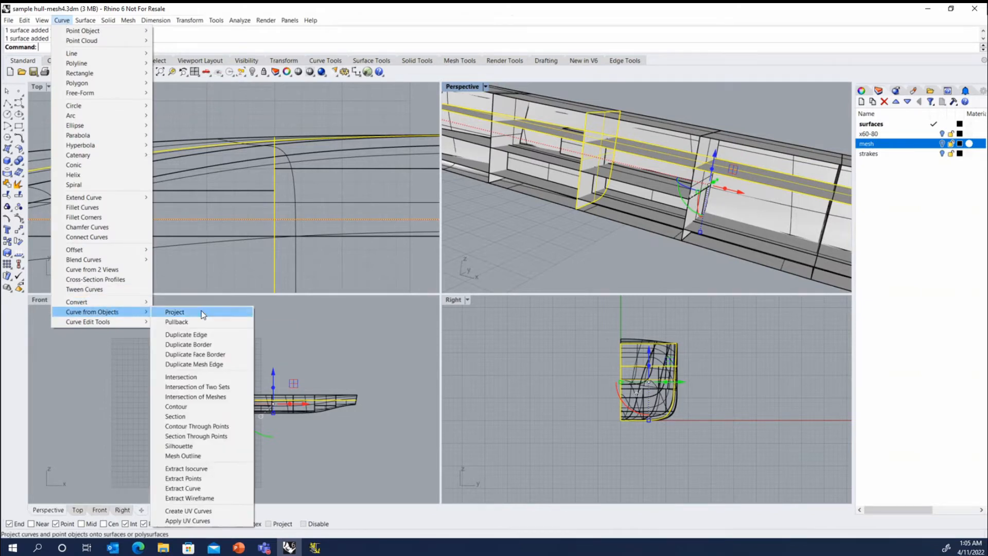
pyautogui.click(194, 380)
pyautogui.moveTo(618, 146); pyautogui.dragTo(647, 142, button='right')
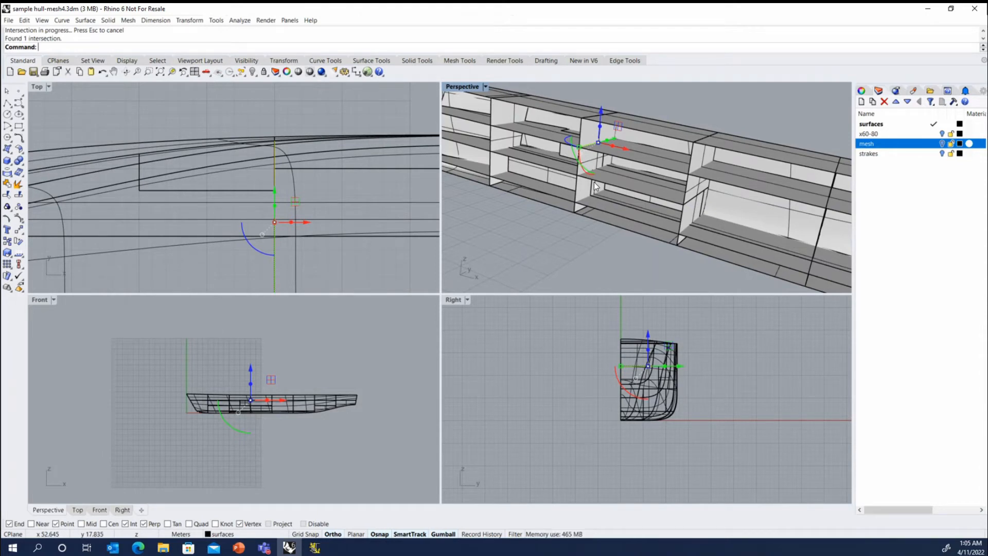
pyautogui.press('Escape')
pyautogui.hotkey('ctrl', 'z')
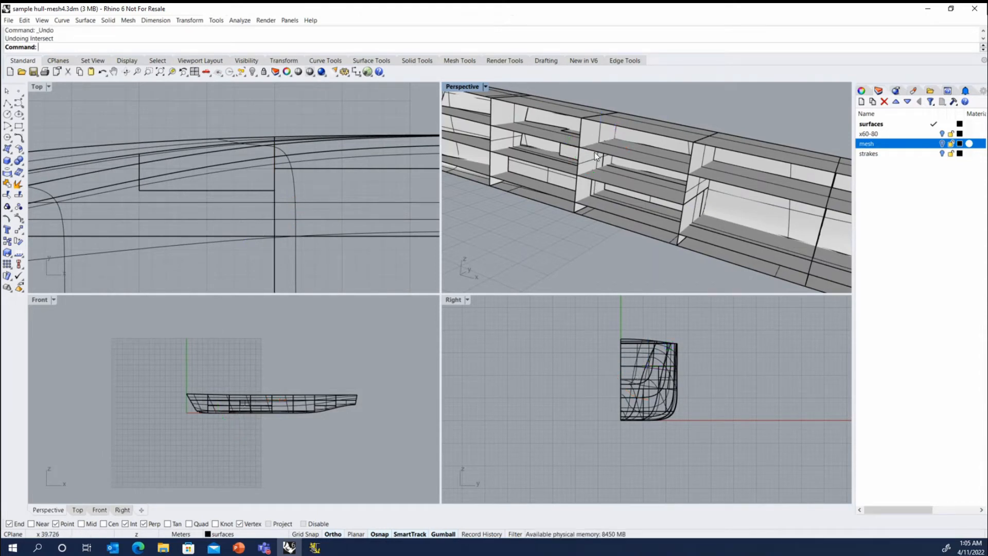
# Highlight the decks, hull shell and transverse bulkhead that meet each other, and clear the selection.
pyautogui.click(619, 120)
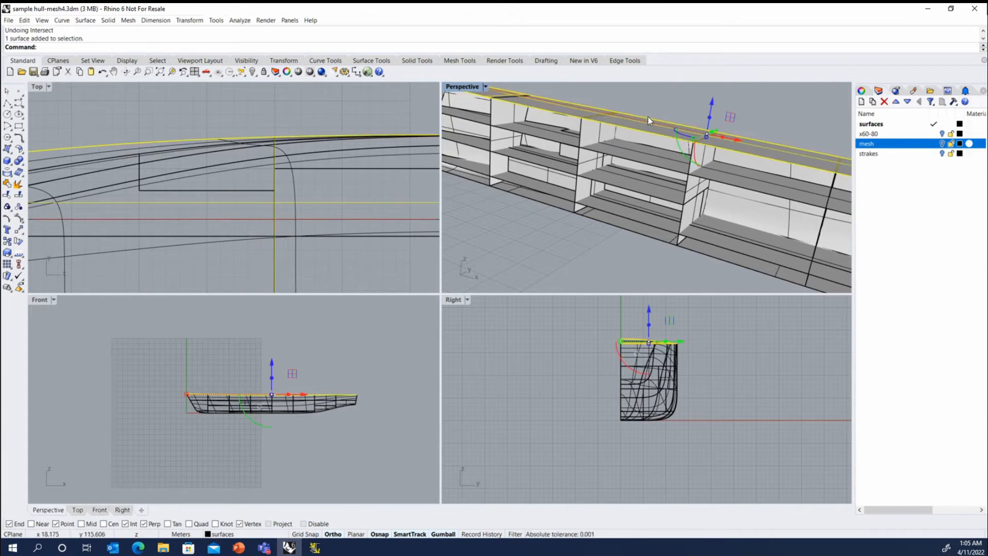
pyautogui.click(619, 148)
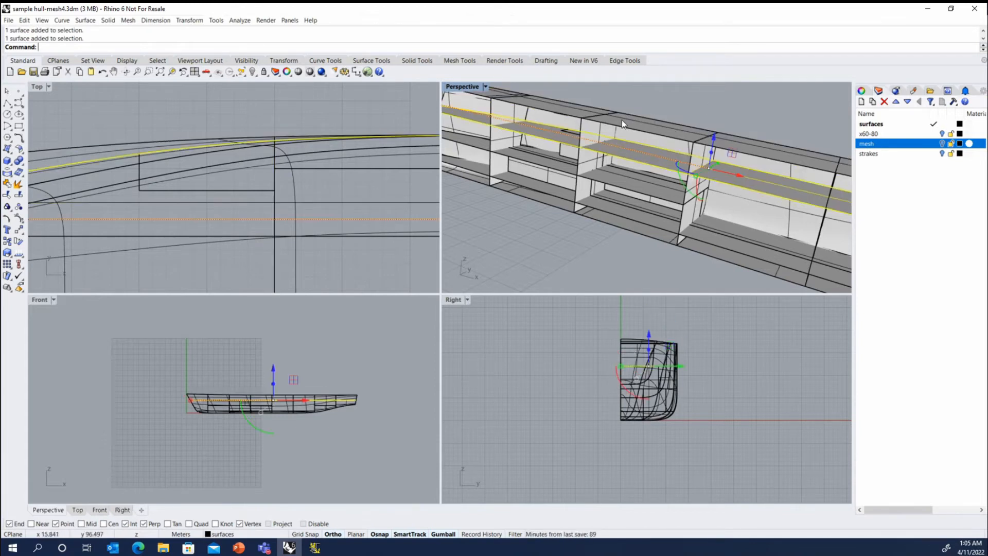
pyautogui.keyDown('shift'); pyautogui.click(621, 119); pyautogui.keyUp('shift')
pyautogui.keyDown('shift'); pyautogui.click(624, 132); pyautogui.keyUp('shift')
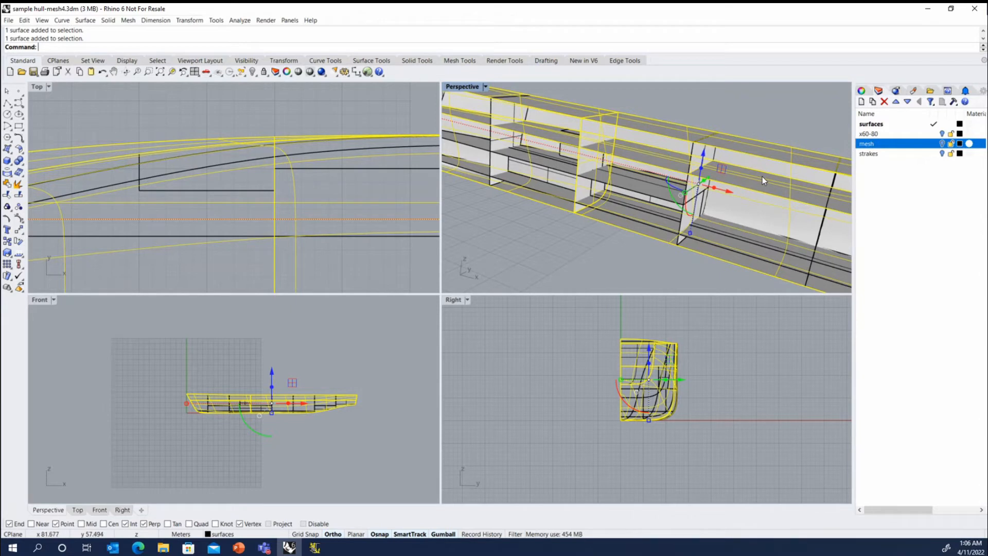
pyautogui.press('Escape')
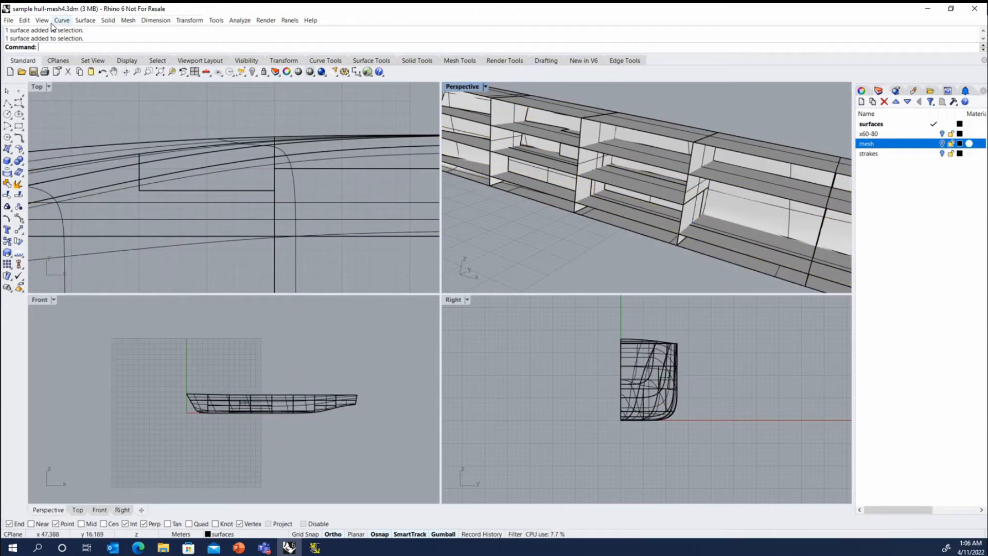
# Use Intersection of Two Sets between the transverse bulkhead and the top deck, second deck and hull shell, and undo the curves.
pyautogui.click(65, 22)
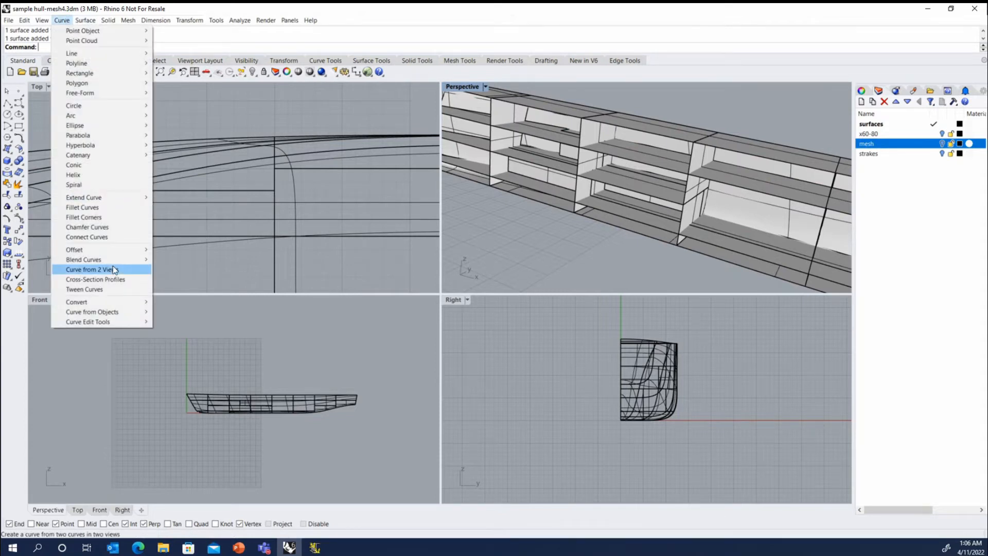
pyautogui.moveTo(97, 312)
pyautogui.click(205, 385)
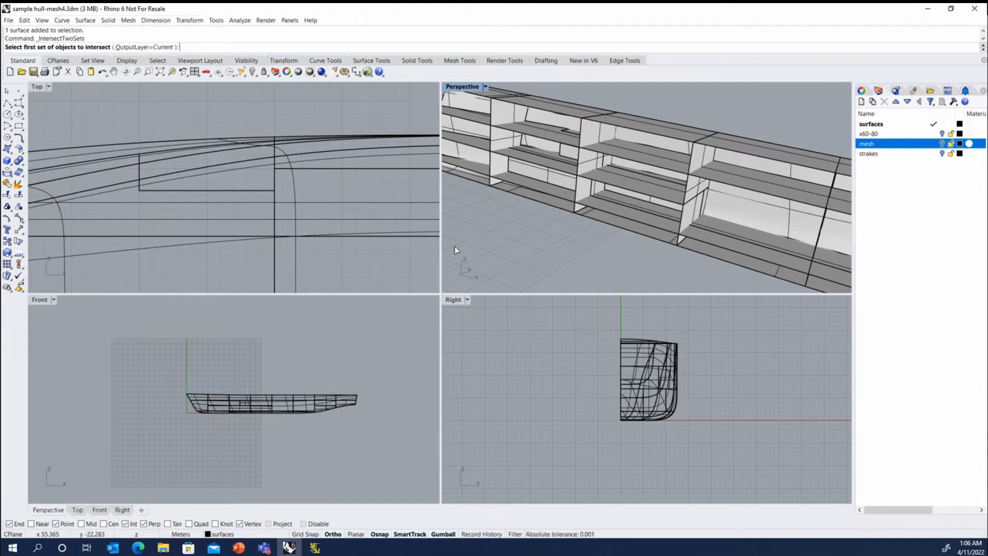
pyautogui.click(591, 131)
pyautogui.click(592, 132)
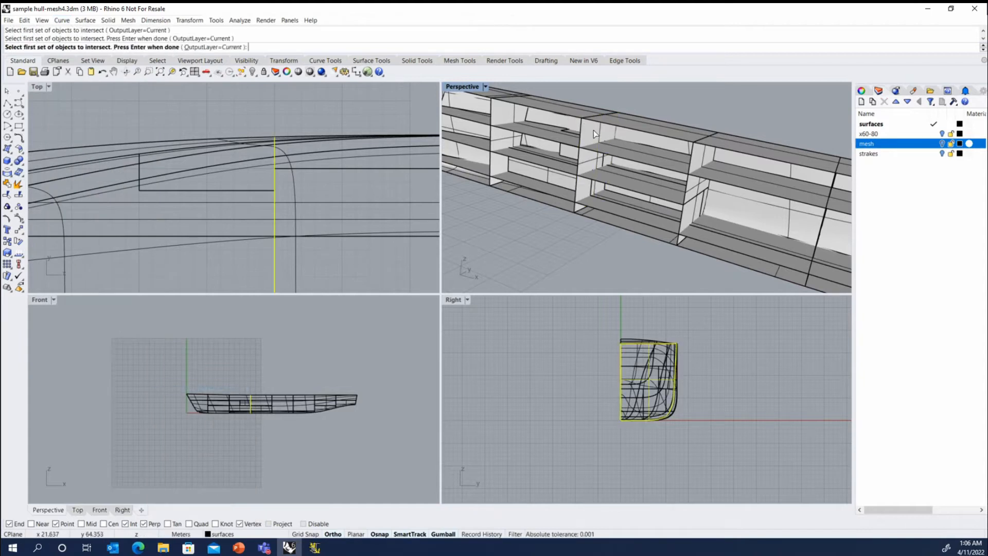
pyautogui.press('Return')
pyautogui.click(638, 128)
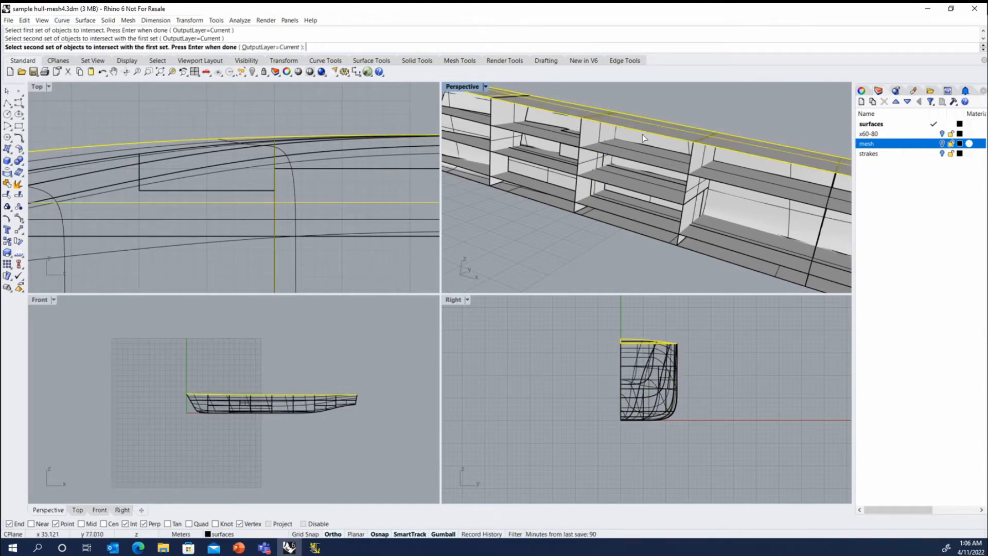
pyautogui.press('Return')
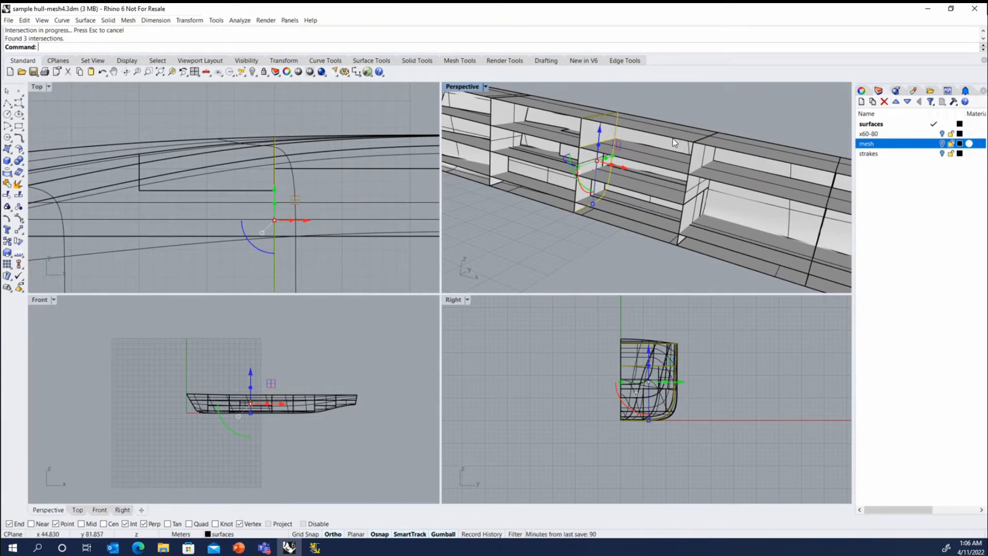
pyautogui.hotkey('ctrl', 'z')
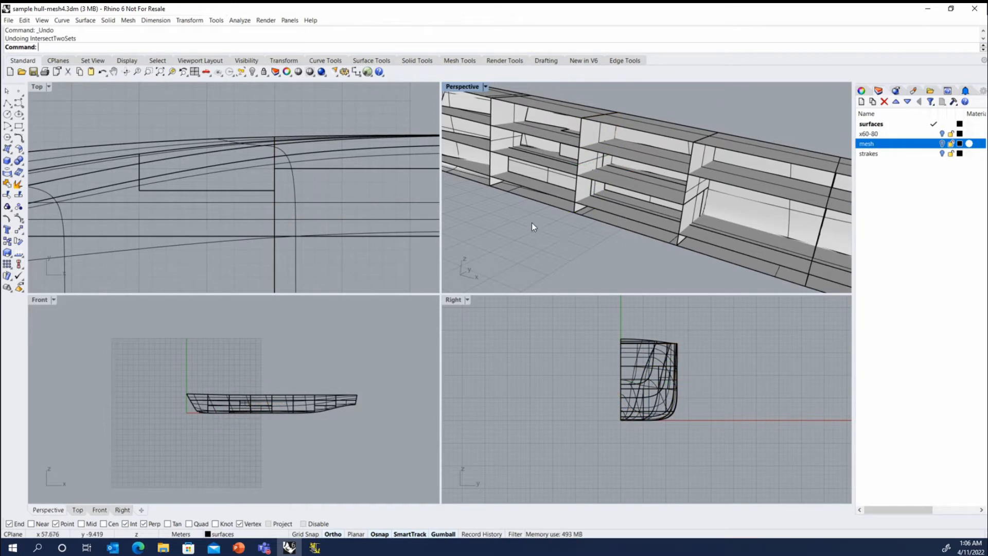
# Examine the top deck surface and how the transverse bulkheads meet it along the hull.
pyautogui.scroll(-2, 541, 215)
pyautogui.scroll(-3, 541, 215)
pyautogui.moveTo(514, 230); pyautogui.dragTo(533, 217, button='right')
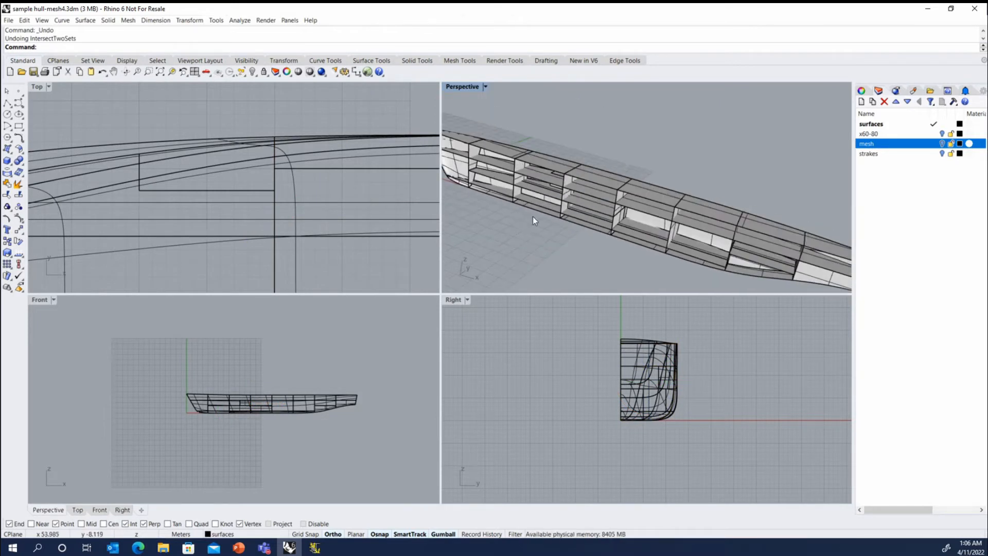
pyautogui.scroll(4, 549, 164)
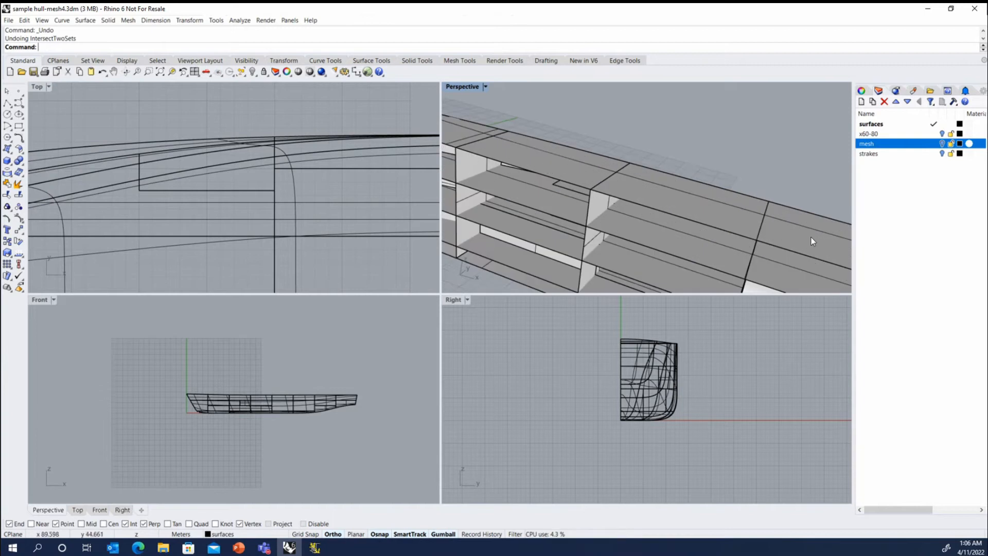
pyautogui.scroll(-4, 626, 163)
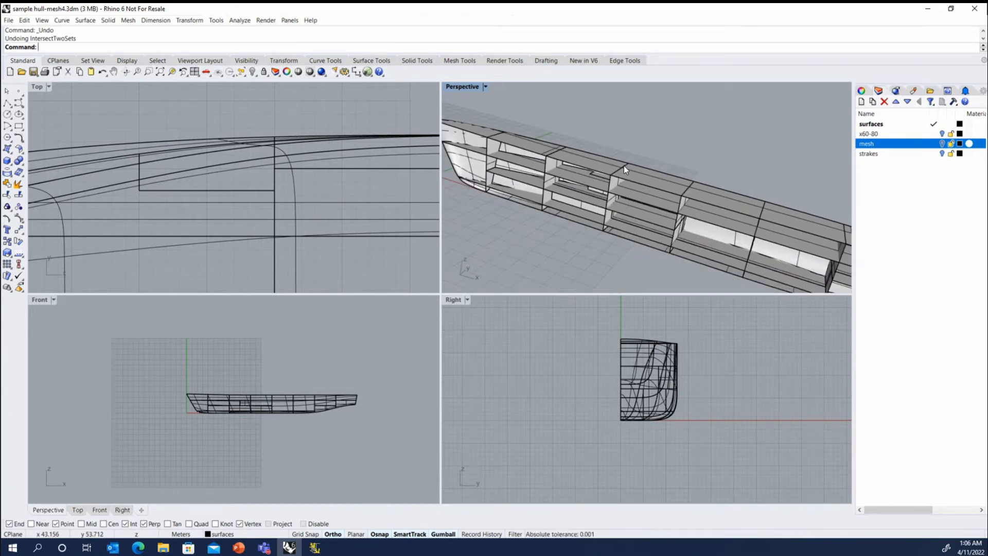
pyautogui.click(572, 154)
pyautogui.scroll(-5, 545, 112)
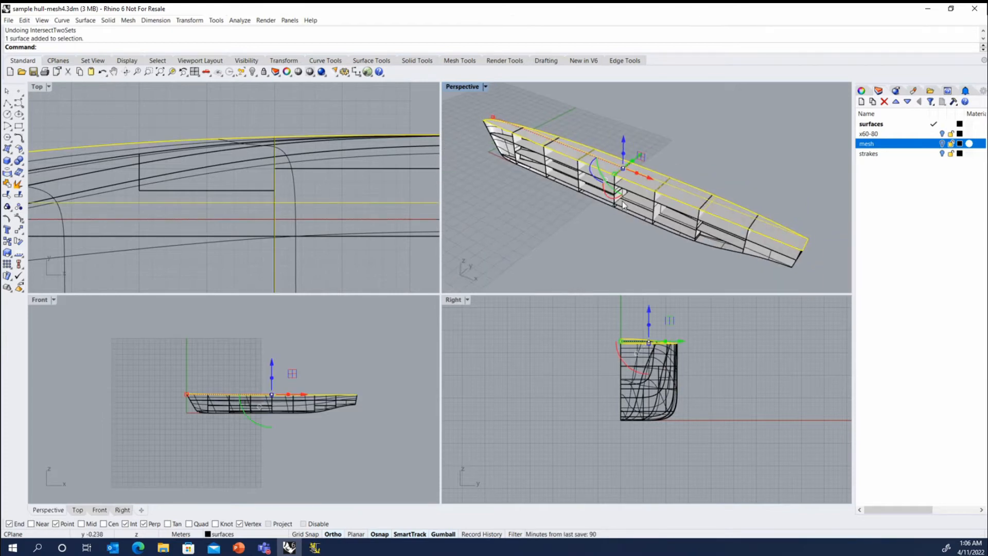
pyautogui.scroll(2, 664, 251)
pyautogui.scroll(3, 595, 147)
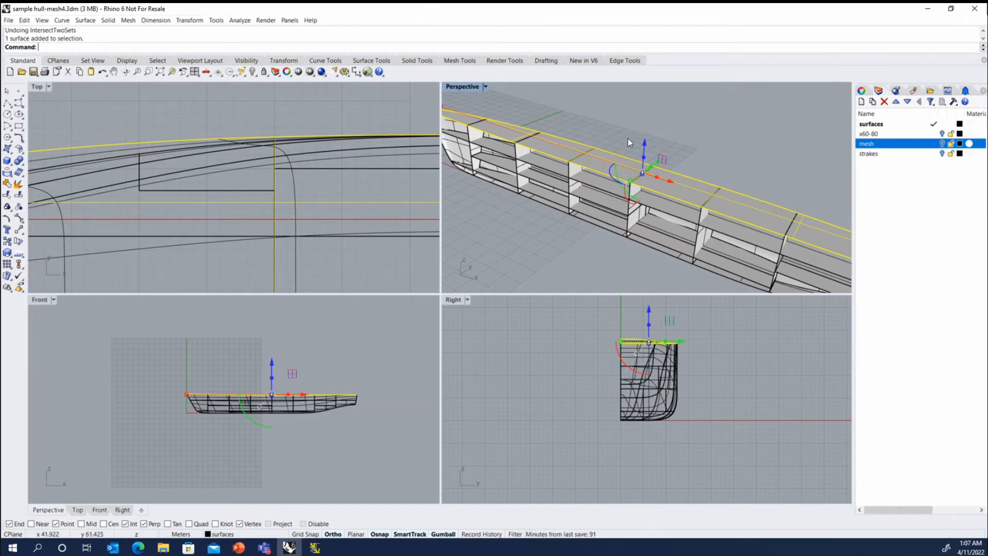
pyautogui.press('Escape')
pyautogui.scroll(4, 569, 165)
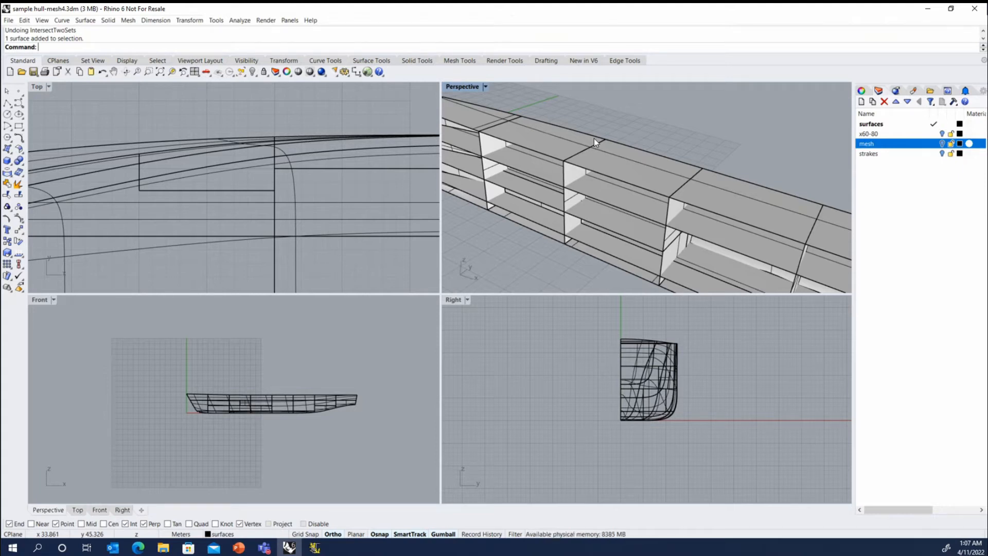
pyautogui.scroll(-6, 593, 137)
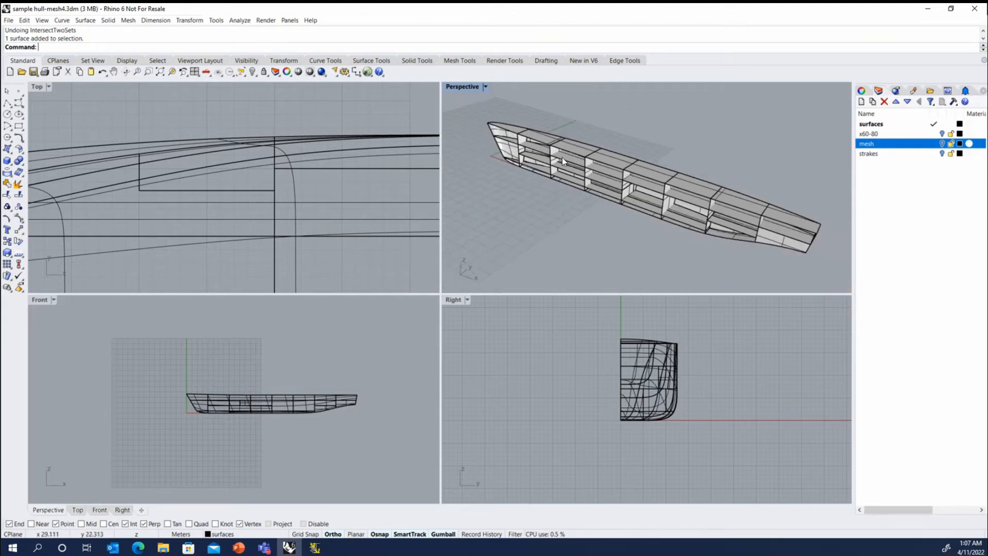
pyautogui.scroll(1, 643, 168)
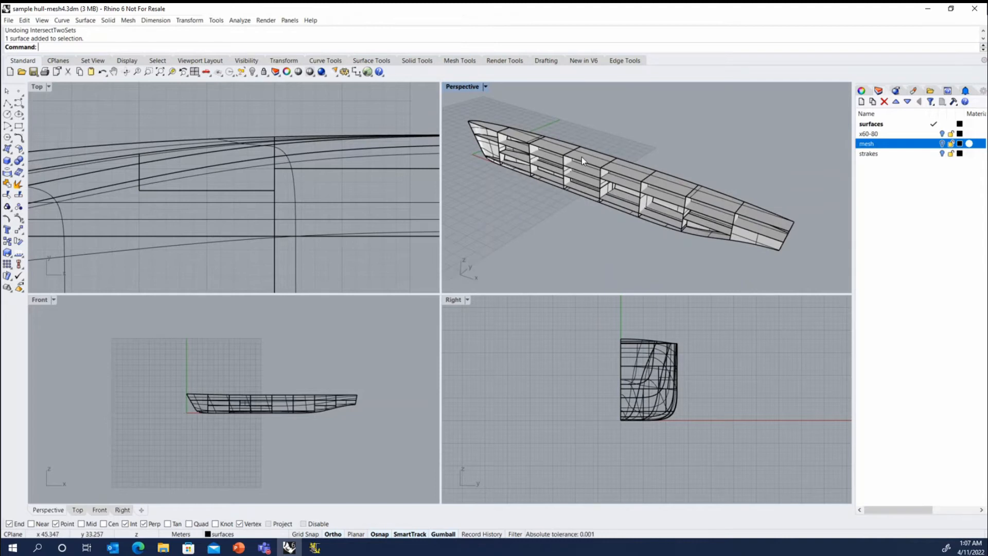
# Start the Contour command on the hull's top deck surface and confirm it as the only object.
pyautogui.click(581, 156)
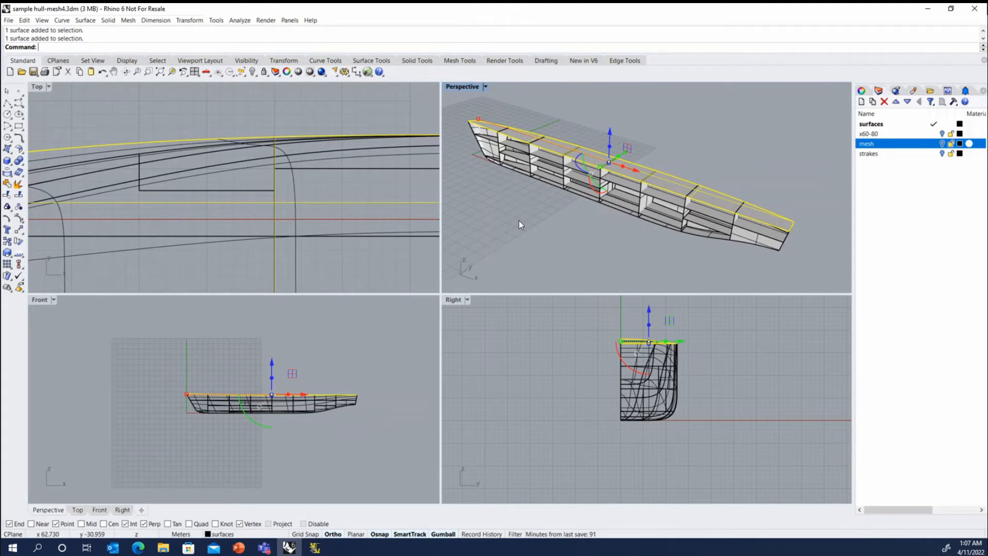
pyautogui.write('Countour')
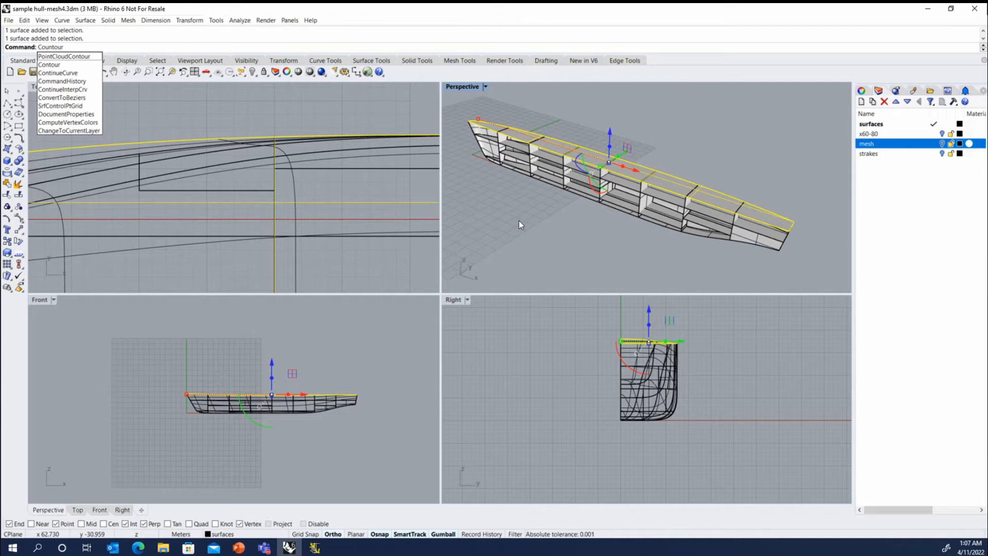
pyautogui.click(523, 219)
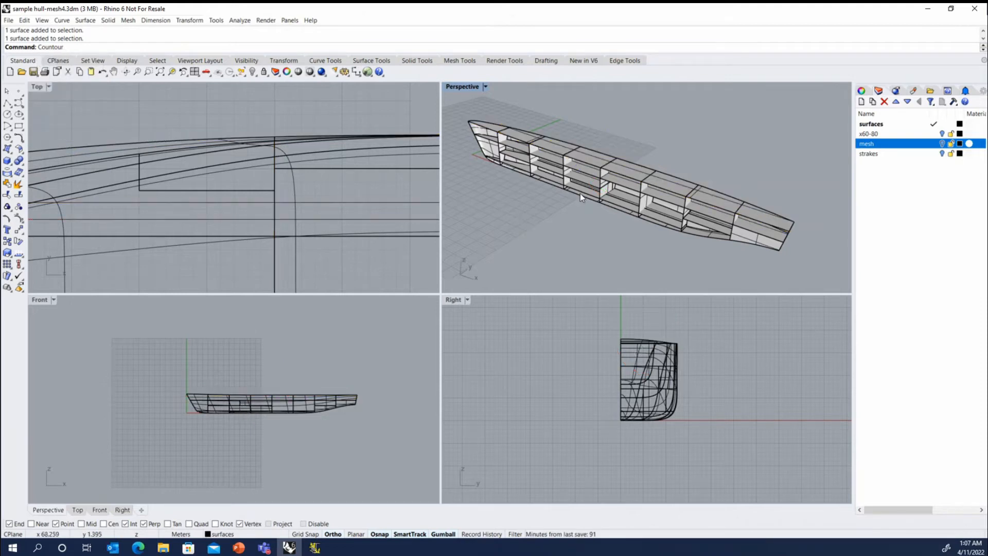
pyautogui.press('Return')
pyautogui.scroll(-5, 290, 143)
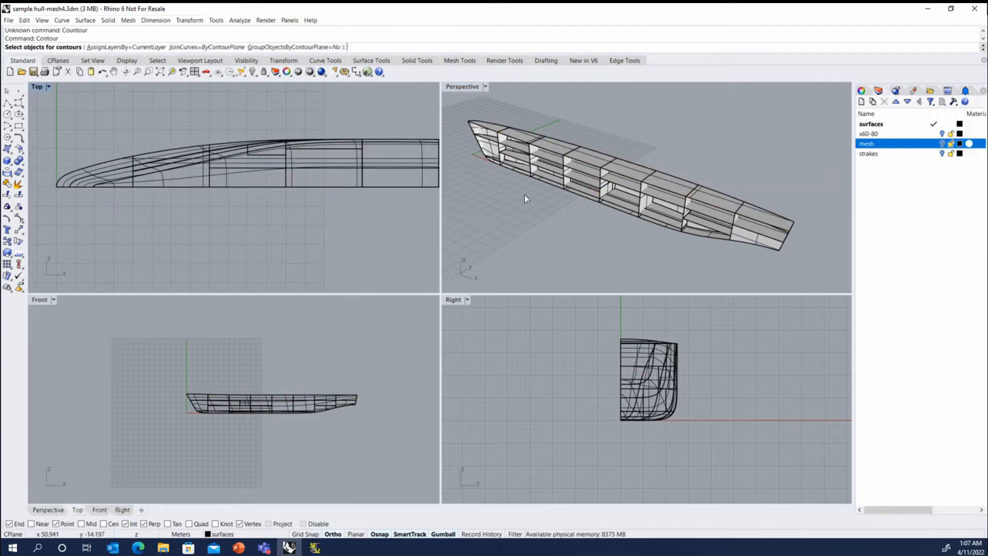
pyautogui.click(556, 147)
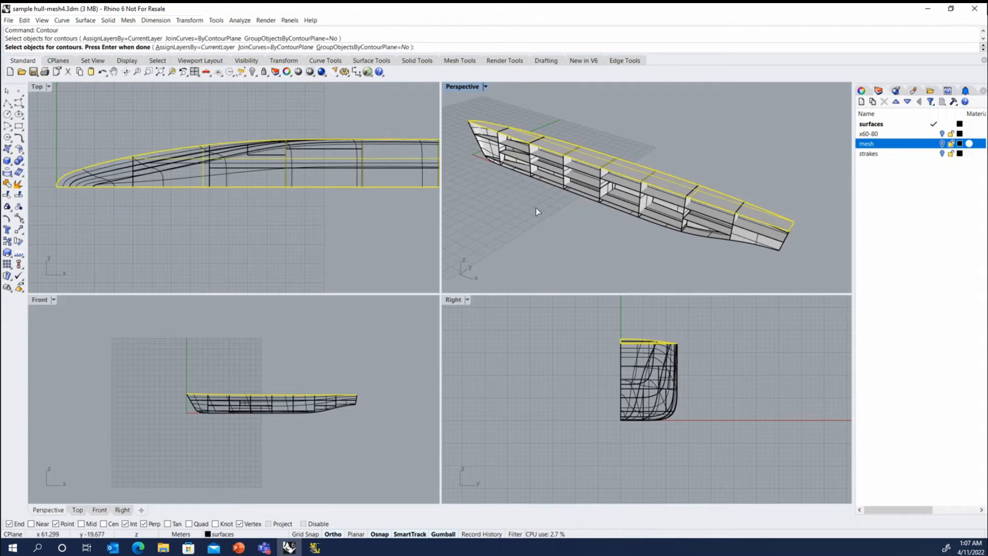
pyautogui.press('Return')
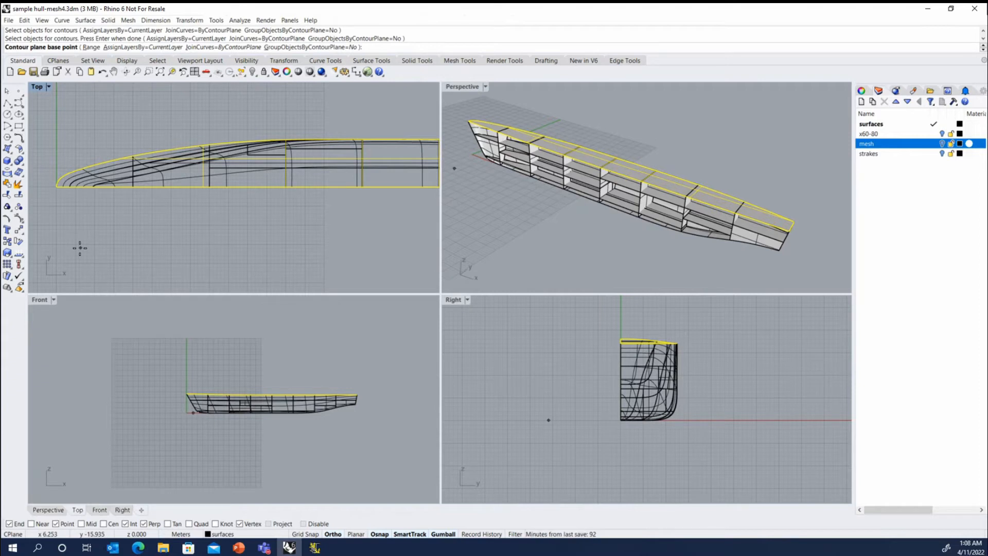
# Generate contours of the top deck from base point 0,0 along the hull's length in the X direction, spaced 1 m apart.
pyautogui.write('0,0')
pyautogui.press('Return')
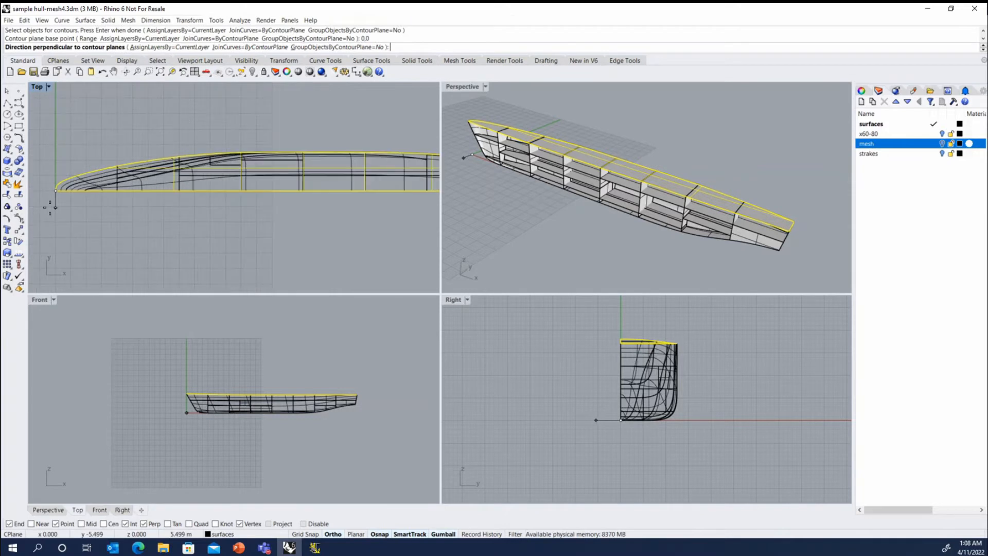
pyautogui.scroll(-3, 49, 203)
pyautogui.scroll(-2, 49, 199)
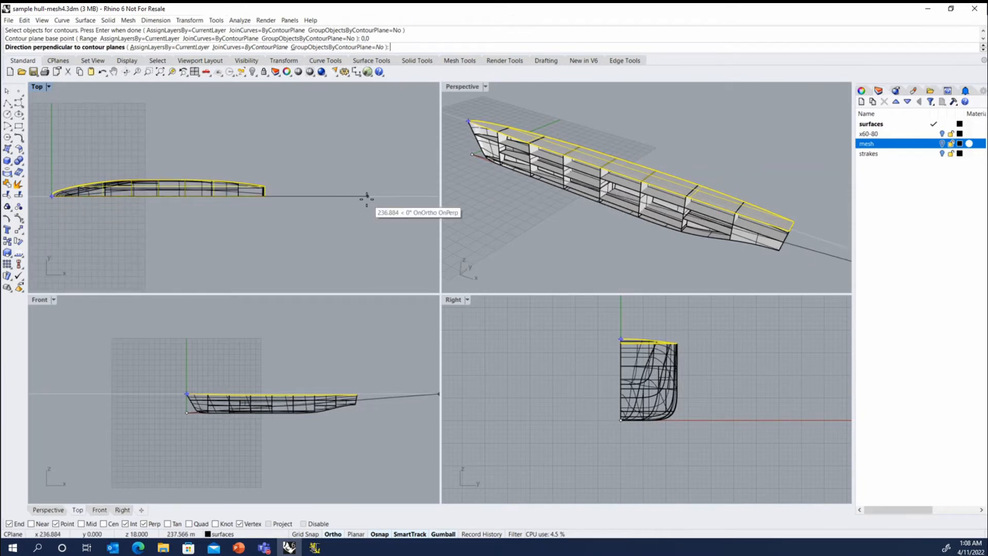
pyautogui.click(365, 196)
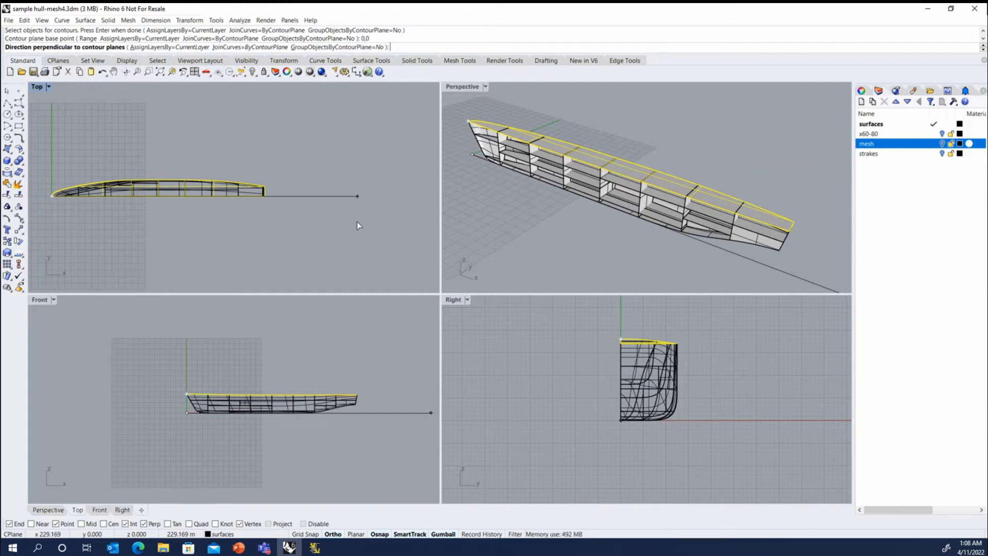
pyautogui.click(357, 221)
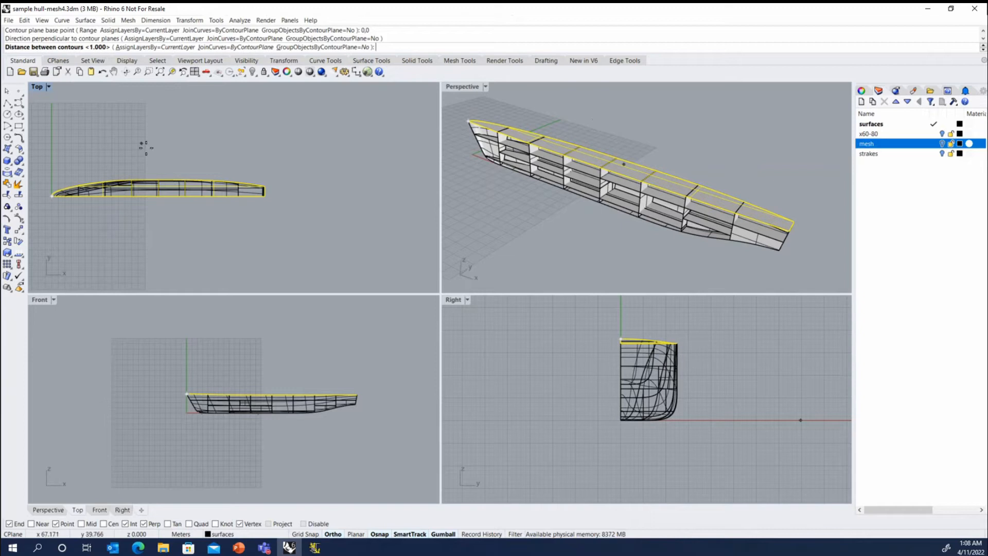
pyautogui.write('1')
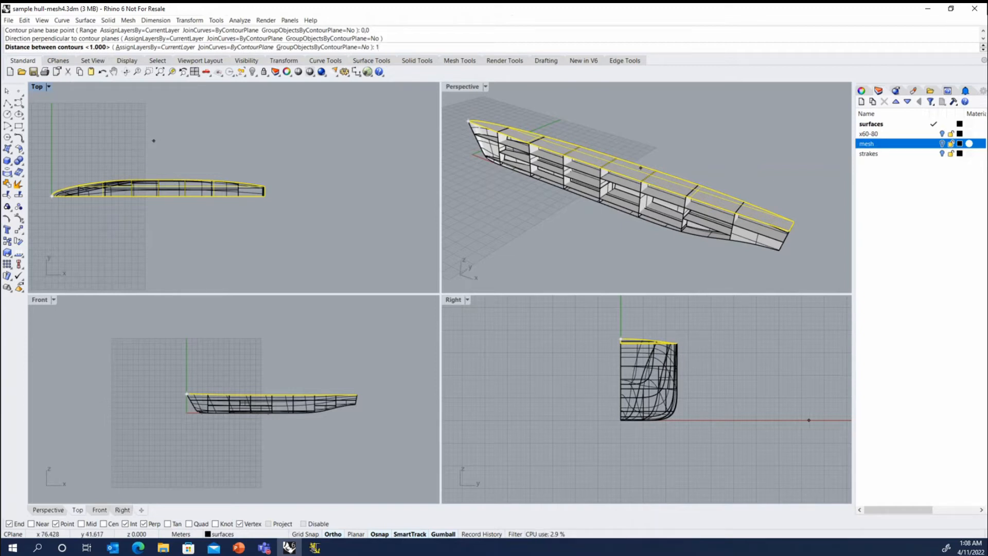
pyautogui.press('Return')
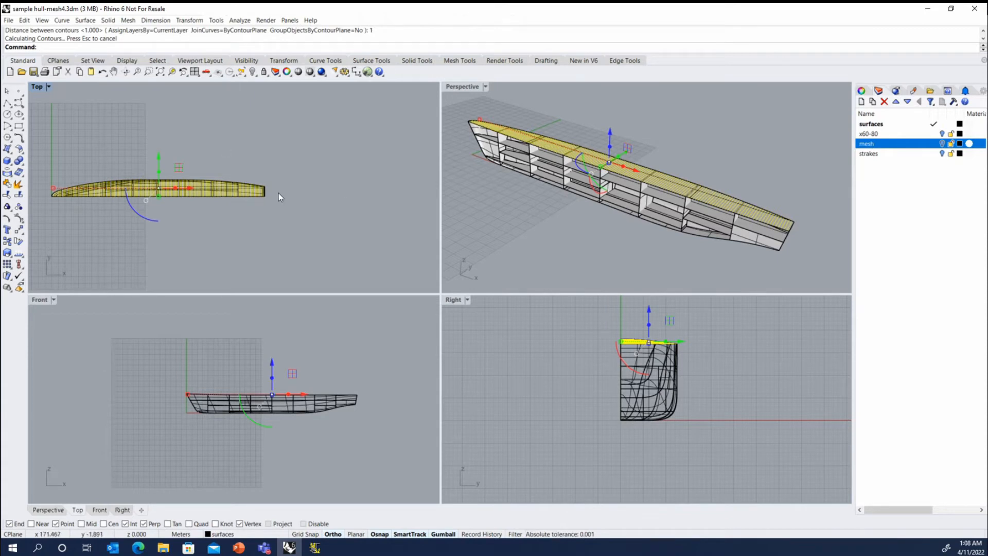
pyautogui.scroll(5, 180, 187)
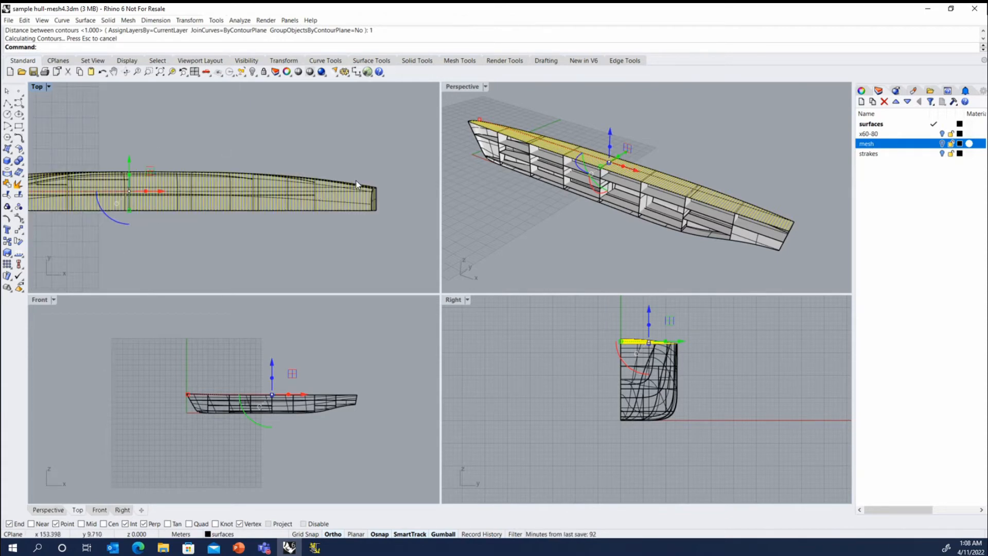
pyautogui.scroll(-1, 357, 184)
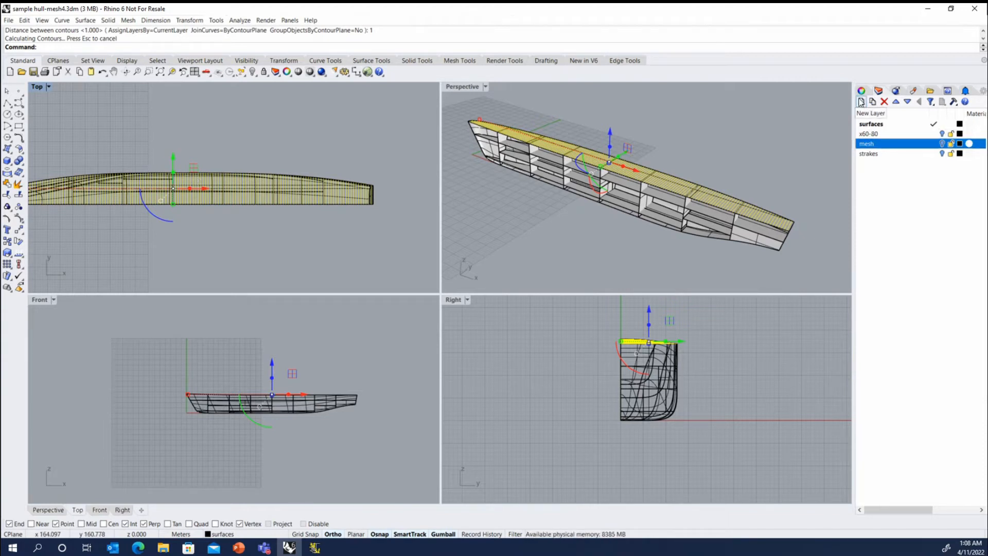
# Create a new layer and move it below the strakes layer at the end of the layer list.
pyautogui.click(861, 102)
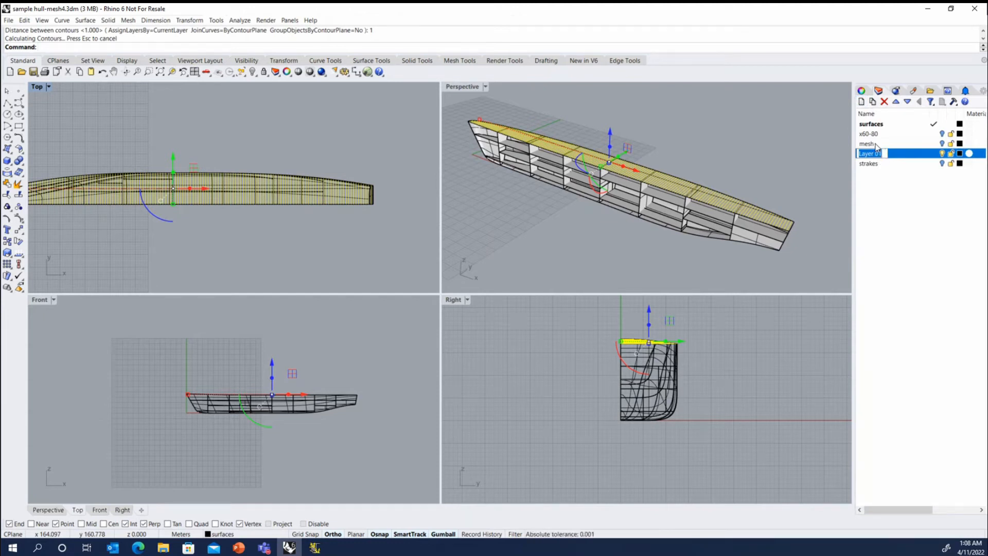
pyautogui.click(830, 153)
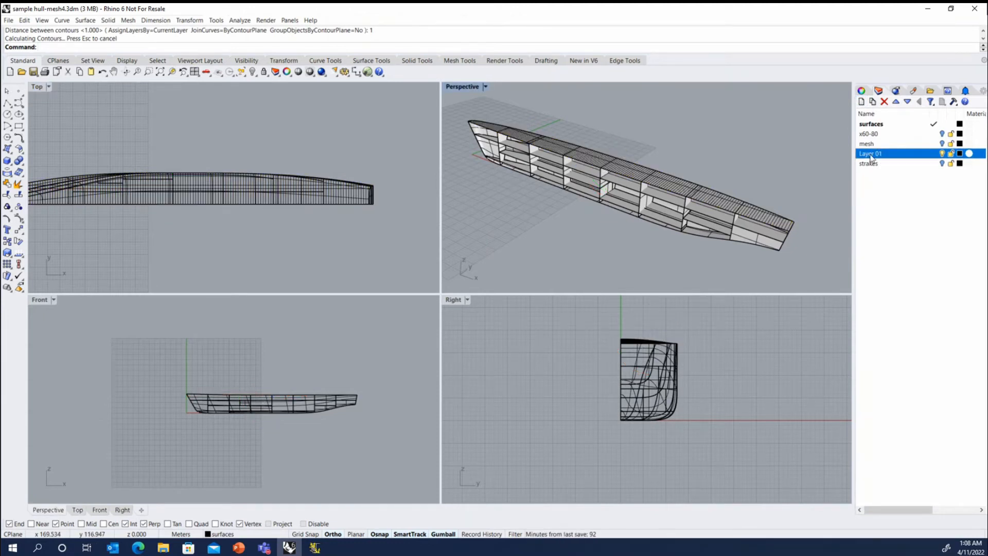
pyautogui.click(831, 166)
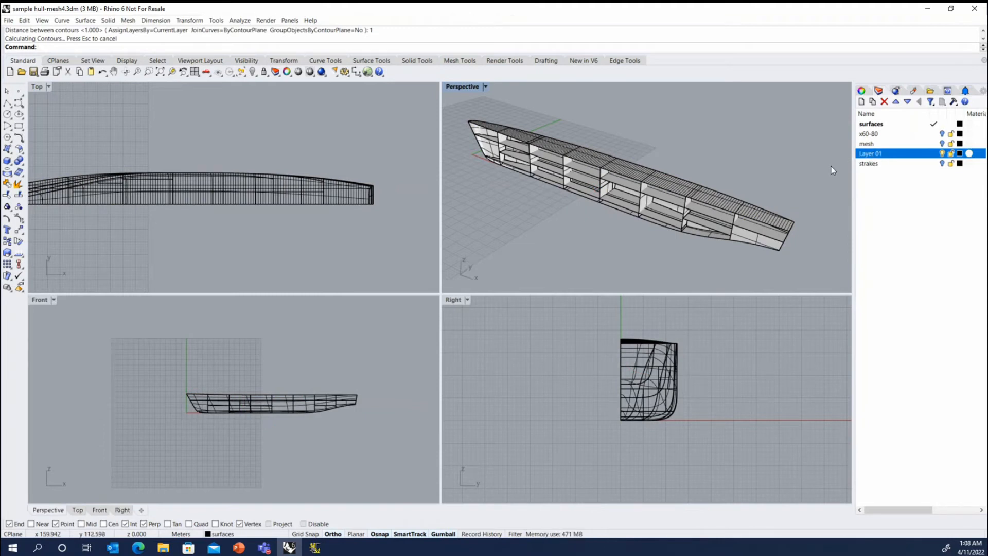
pyautogui.click(907, 102)
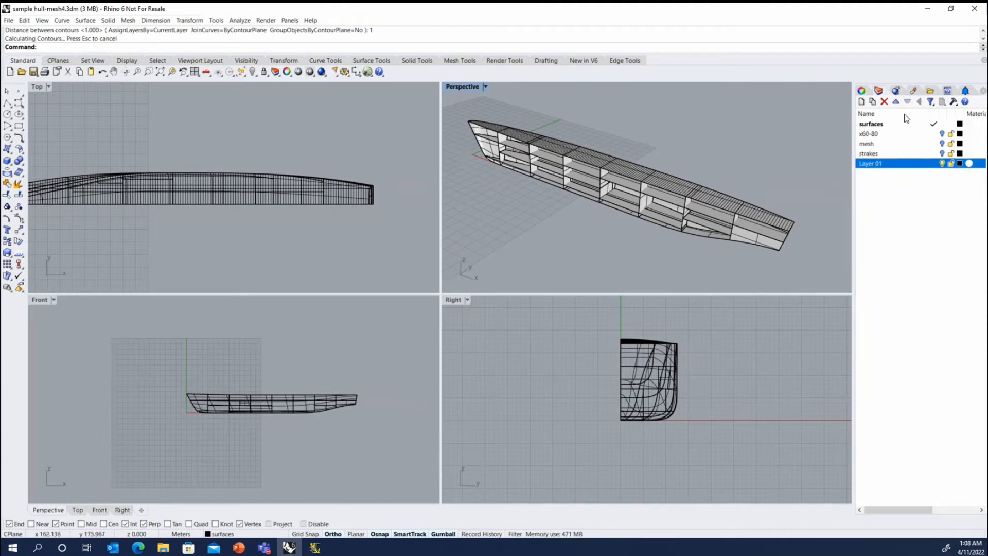
# Rename the new layer mesh2.
pyautogui.click(880, 168)
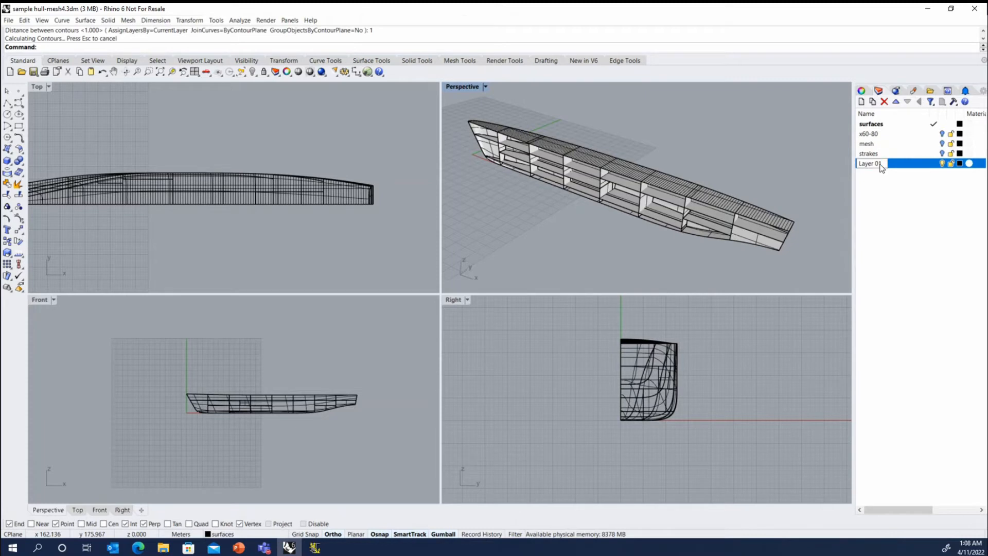
pyautogui.write('mesh2')
pyautogui.press('Return')
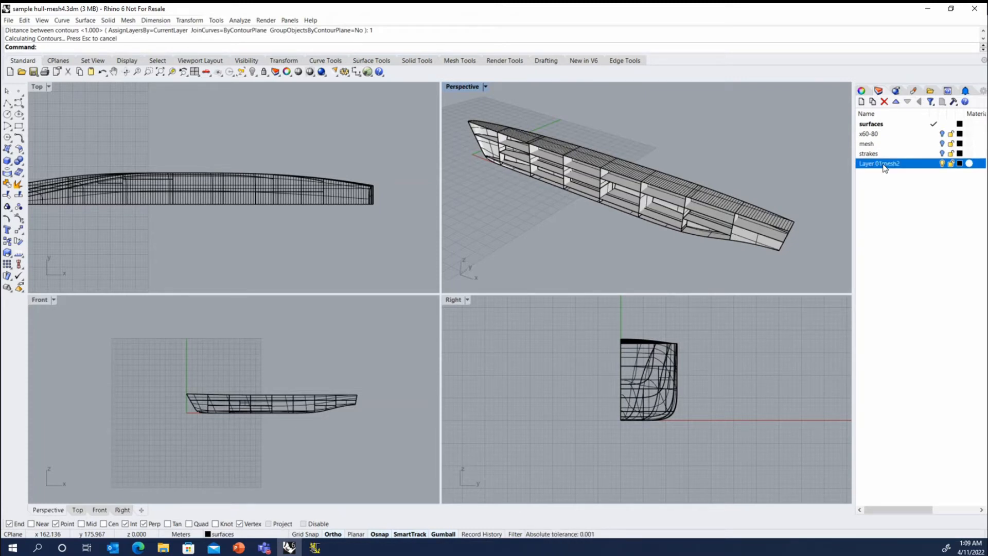
pyautogui.click(884, 168)
pyautogui.moveTo(882, 168); pyautogui.dragTo(856, 174)
pyautogui.press('BackSpace')
pyautogui.click(872, 181)
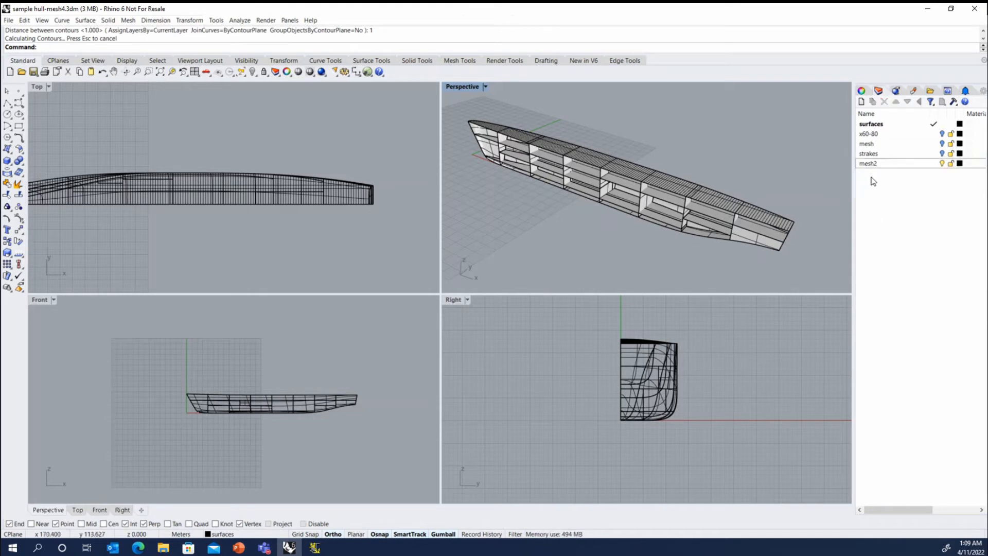
# Select all curves with SelCrv, assign the deck contours to the mesh2 layer, and clear the selection.
pyautogui.click(878, 129)
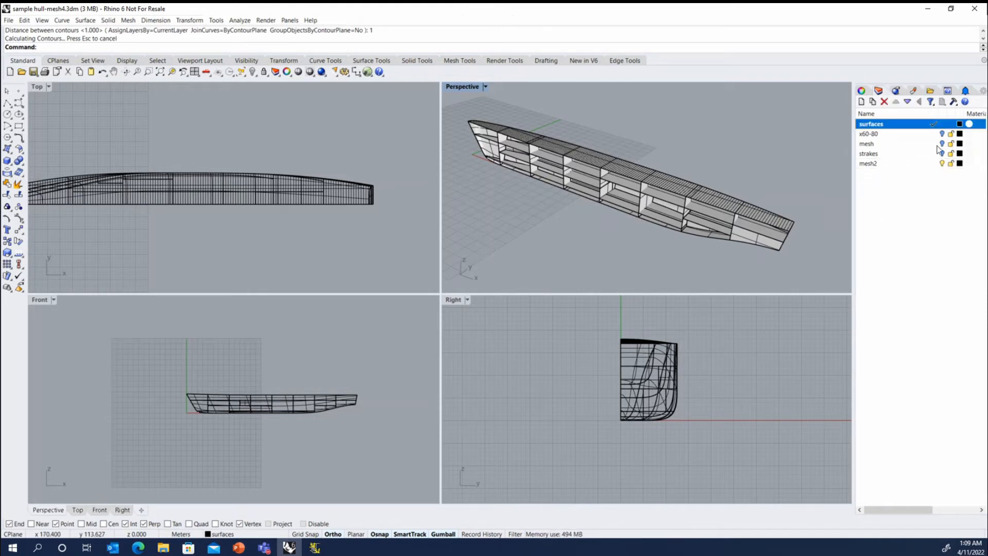
pyautogui.write('SelCrv')
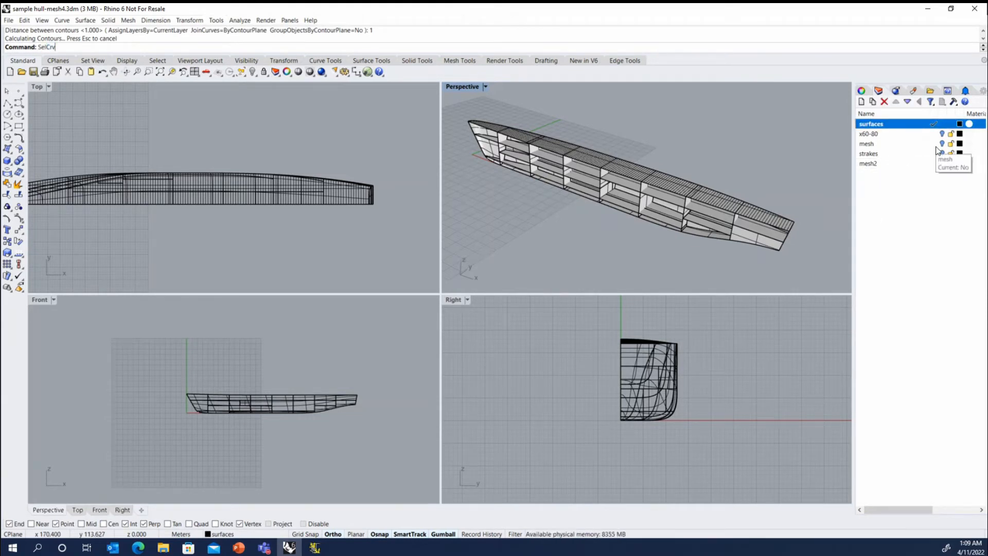
pyautogui.press('Return')
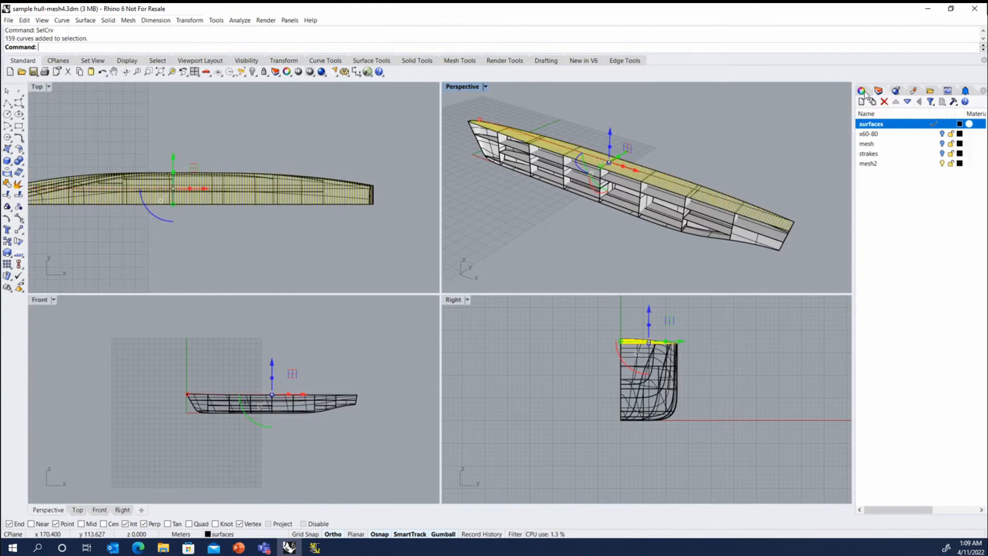
pyautogui.click(861, 91)
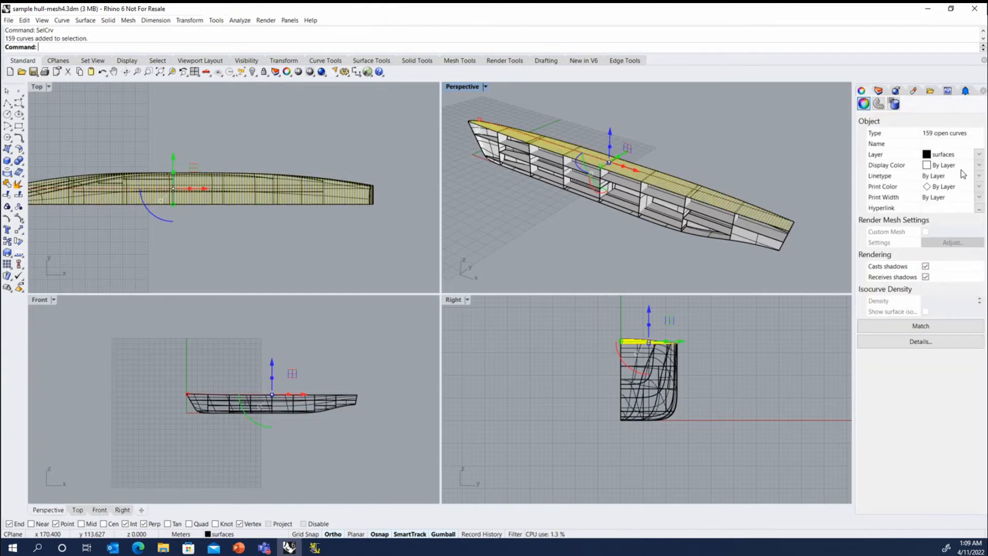
pyautogui.click(950, 154)
pyautogui.click(941, 202)
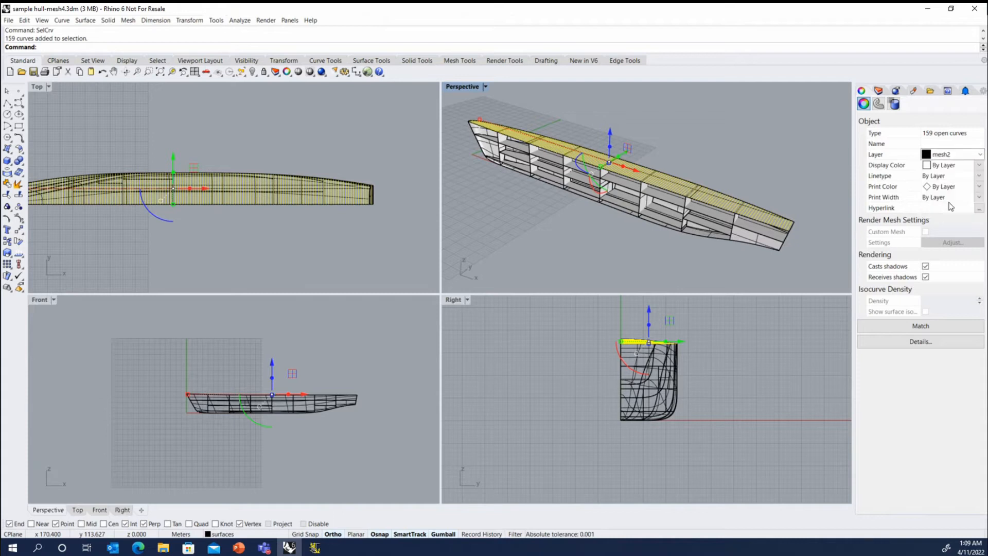
pyautogui.click(801, 151)
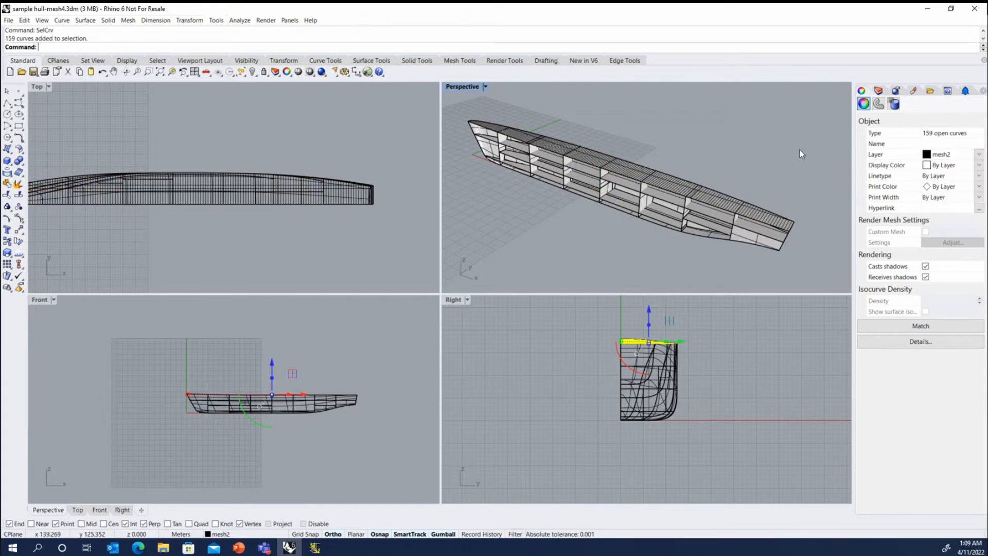
# Make mesh2 the current layer and check its contours by switching the surfaces layer off and back on.
pyautogui.click(878, 91)
pyautogui.click(931, 163)
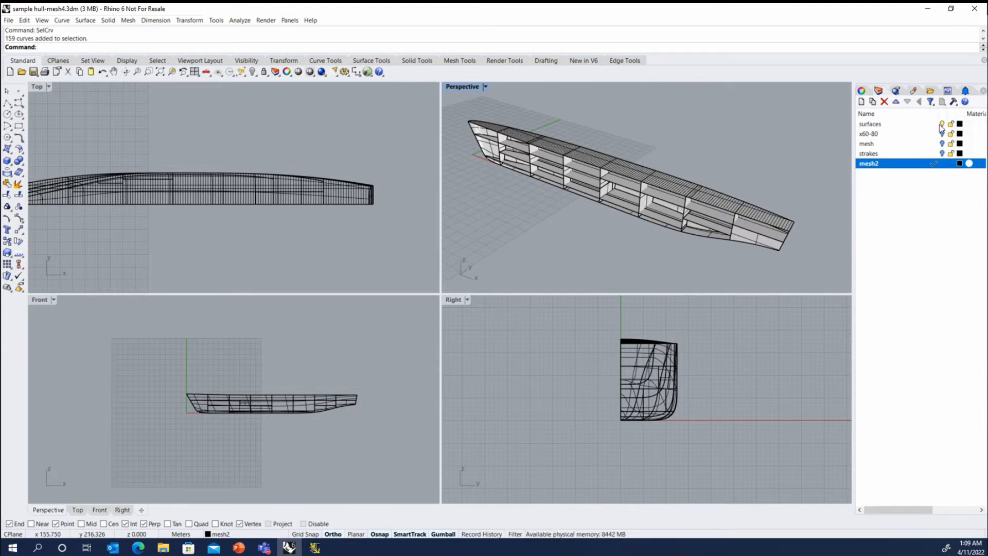
pyautogui.click(941, 124)
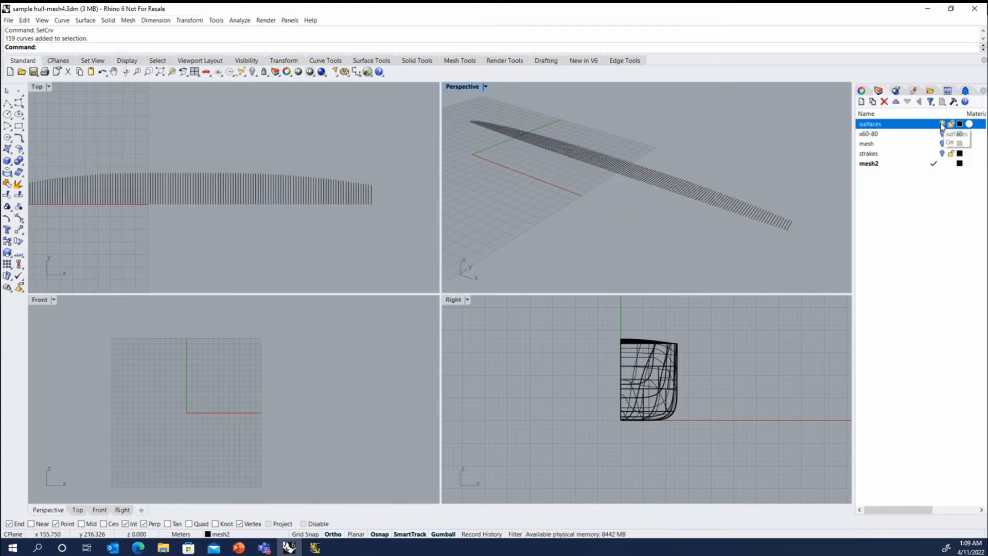
pyautogui.click(942, 125)
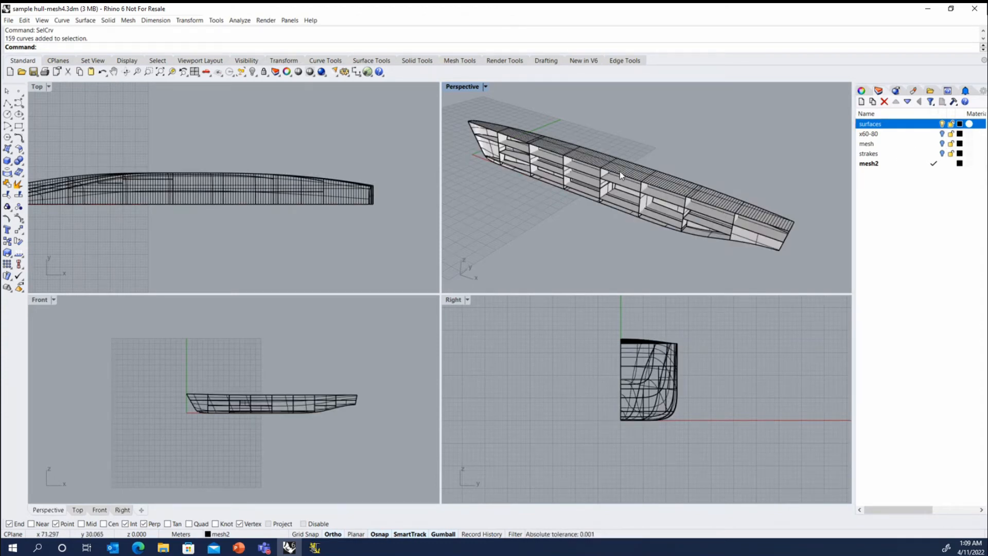
# Examine the contour lines across the top deck at the bow, midship and stern.
pyautogui.scroll(2, 482, 121)
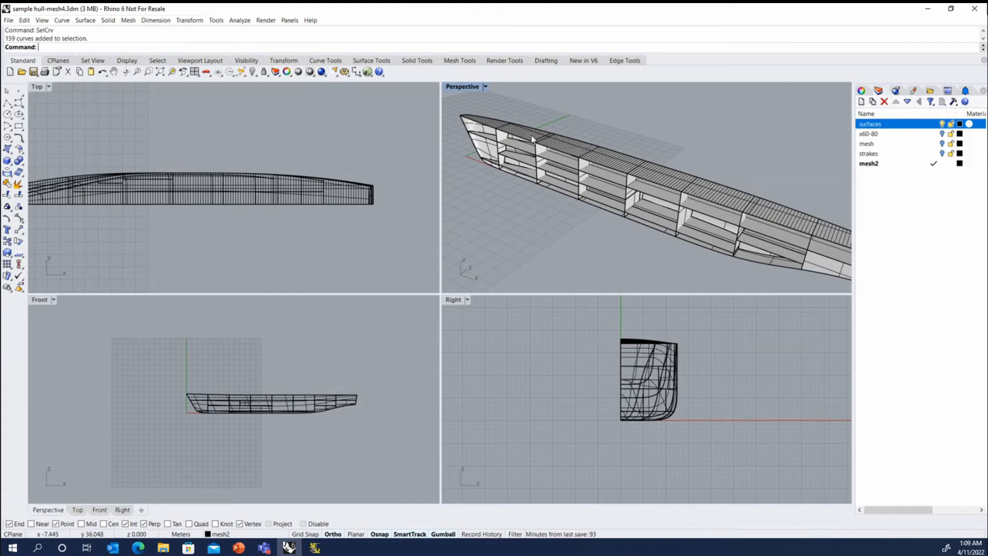
pyautogui.scroll(-3, 705, 186)
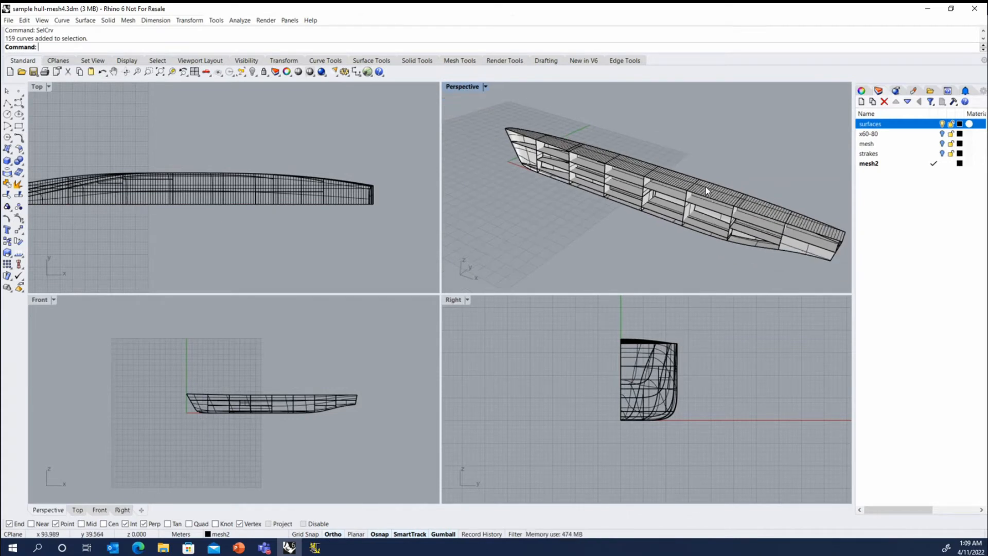
pyautogui.scroll(4, 813, 225)
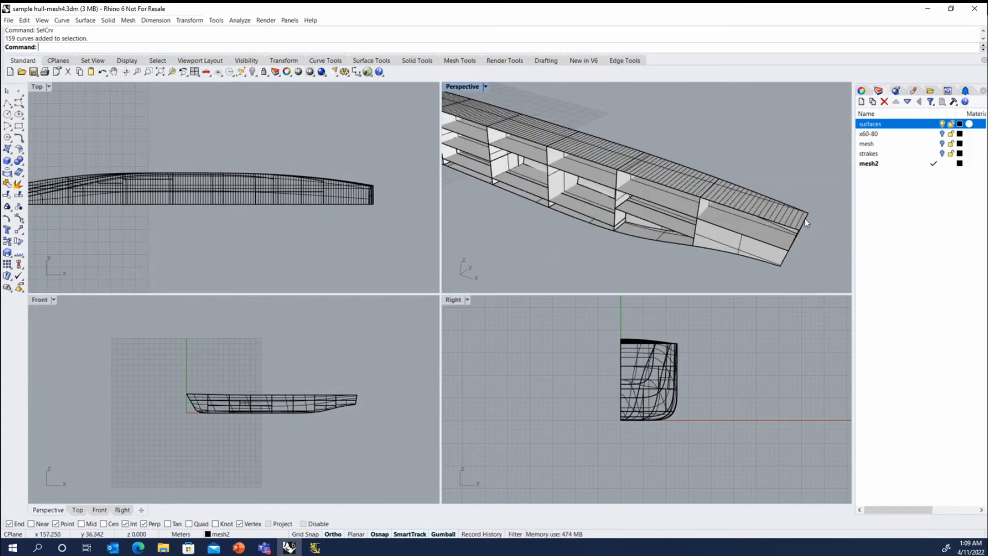
pyautogui.scroll(-4, 808, 215)
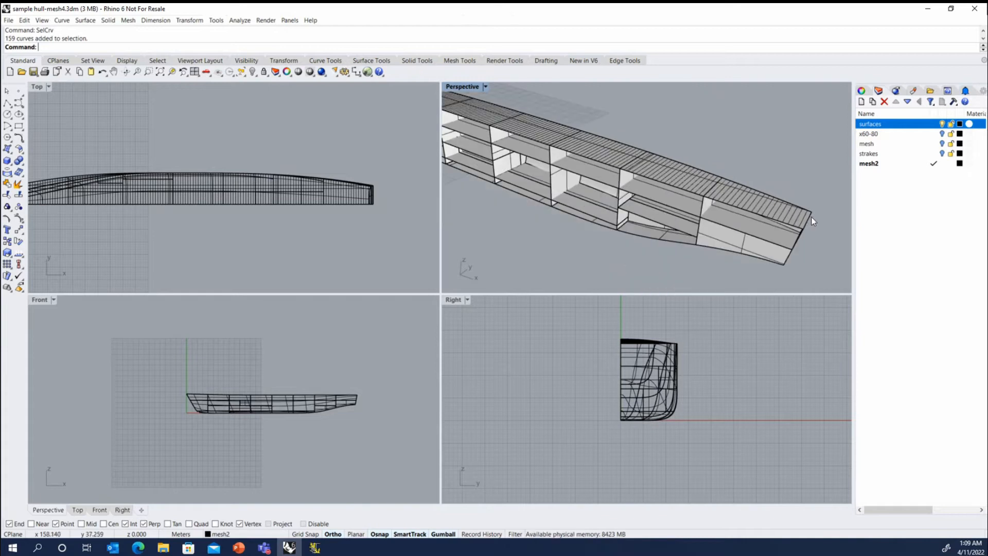
pyautogui.scroll(5, 544, 134)
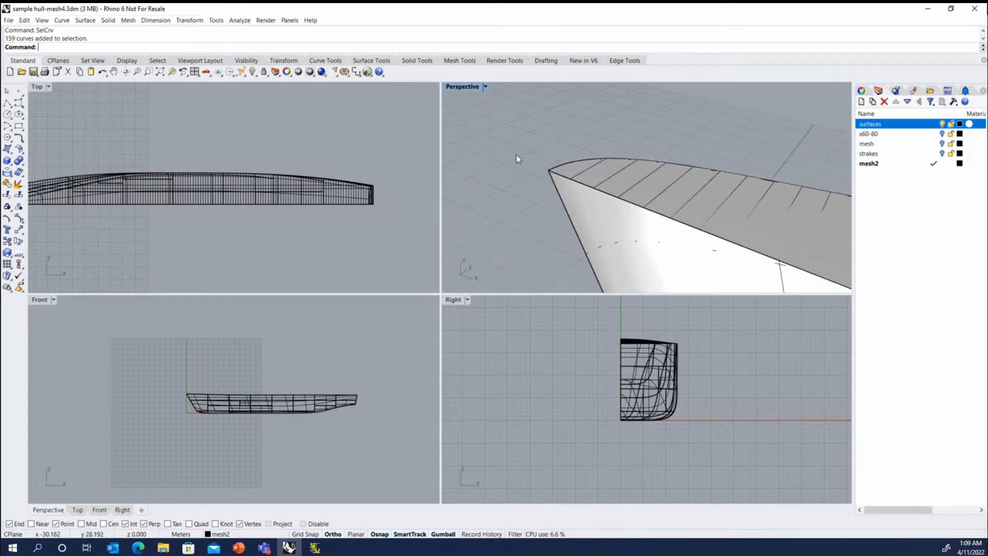
pyautogui.scroll(-3, 515, 155)
pyautogui.scroll(-4, 513, 156)
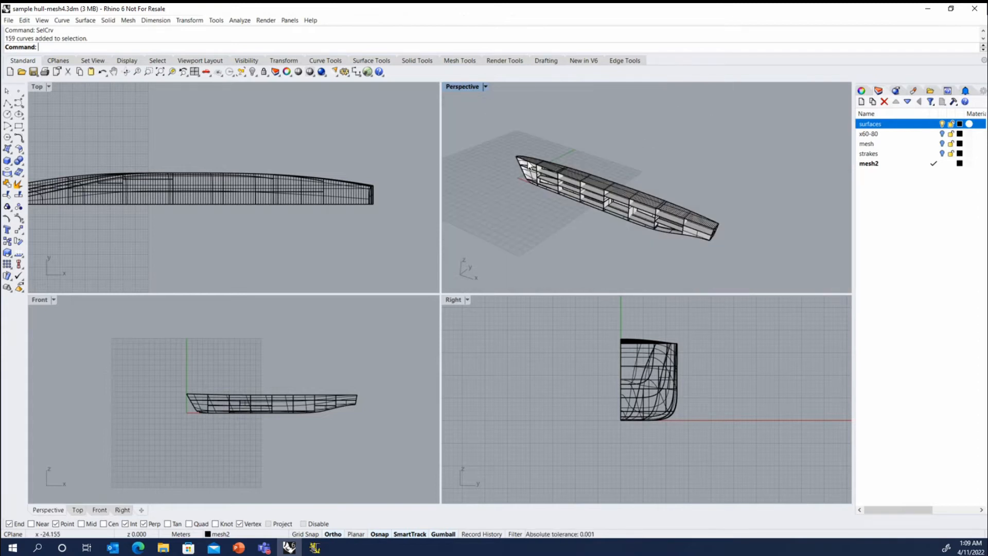
pyautogui.scroll(2, 548, 174)
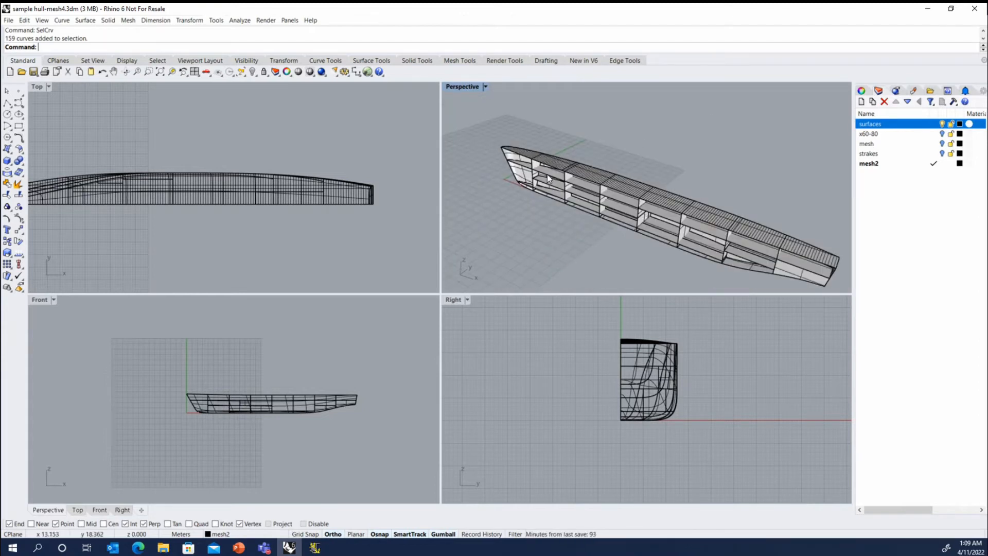
pyautogui.scroll(2, 547, 174)
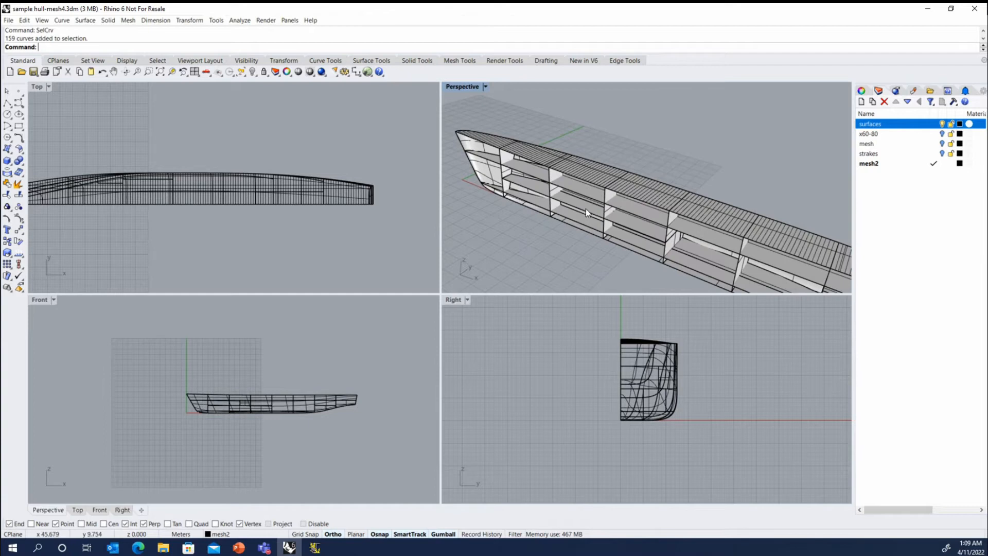
# Highlight the deck contours by selecting all curves with SelCrv, and clear the selection.
pyautogui.write('SelCrv')
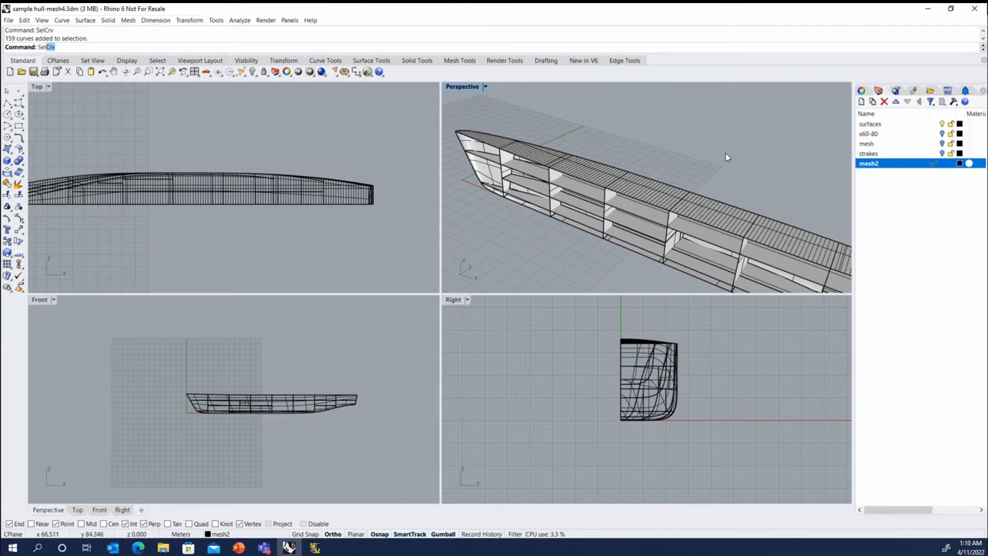
pyautogui.press('Return')
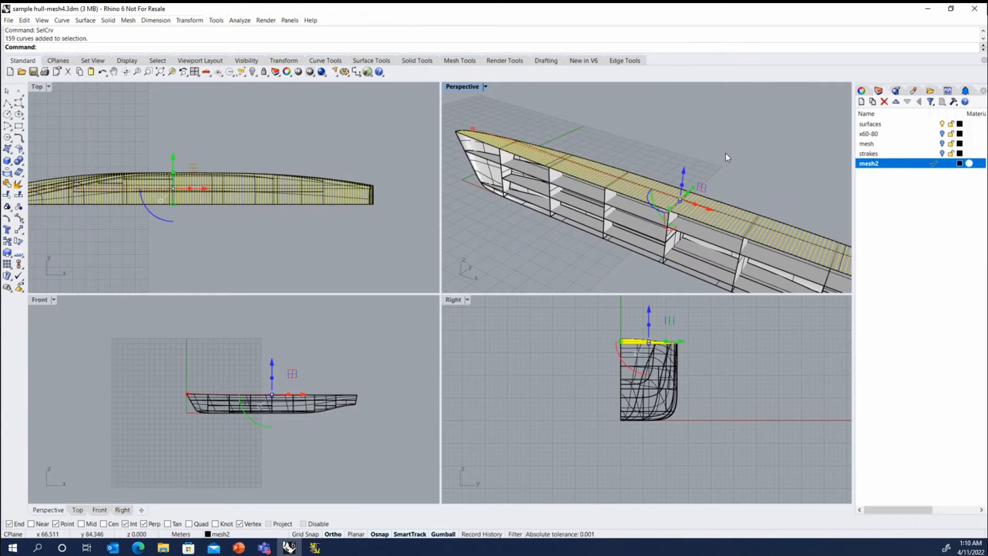
pyautogui.click(716, 112)
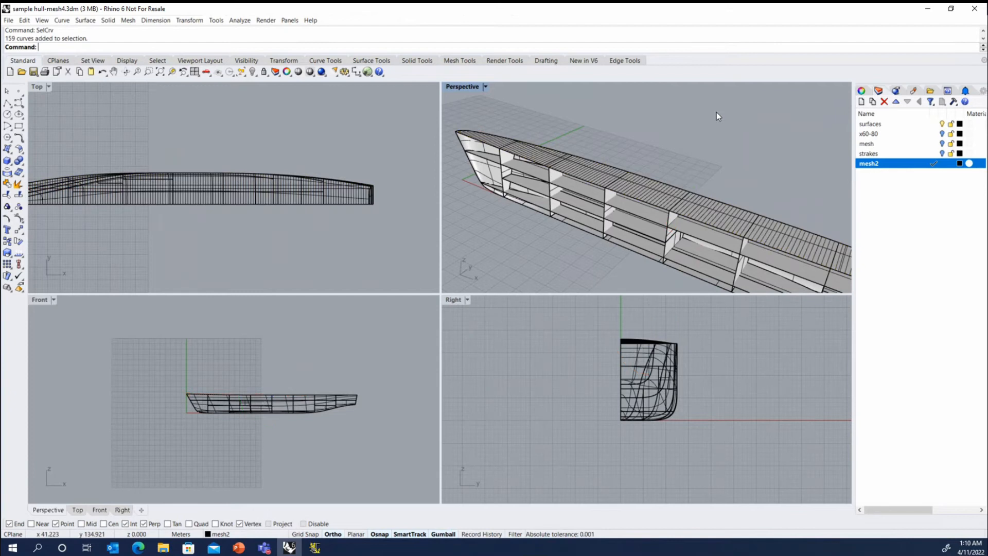
# Try to contour the mesh2 layer's objects from the centreline across the ship's breadth at 1.000 spacing, and undo the contours.
pyautogui.rightClick(874, 167)
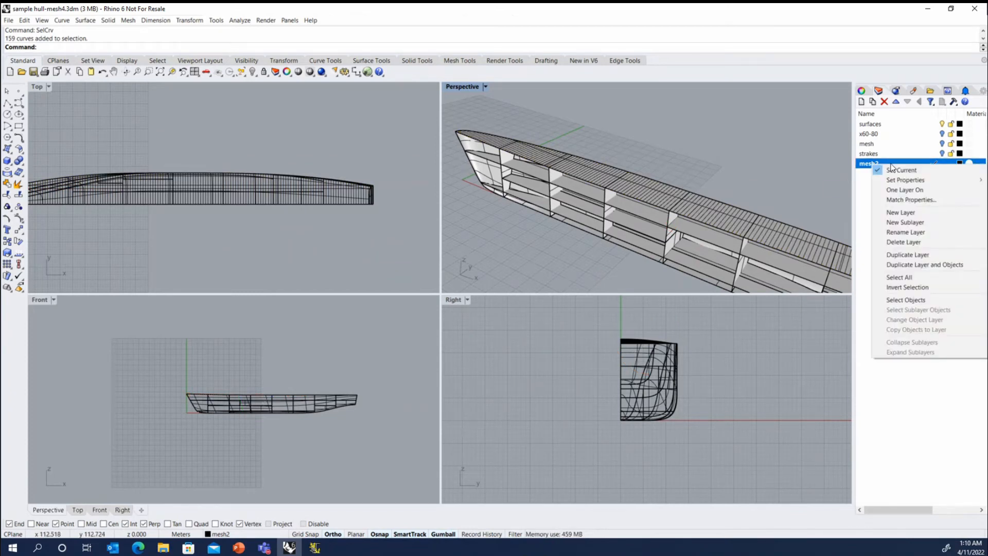
pyautogui.click(909, 301)
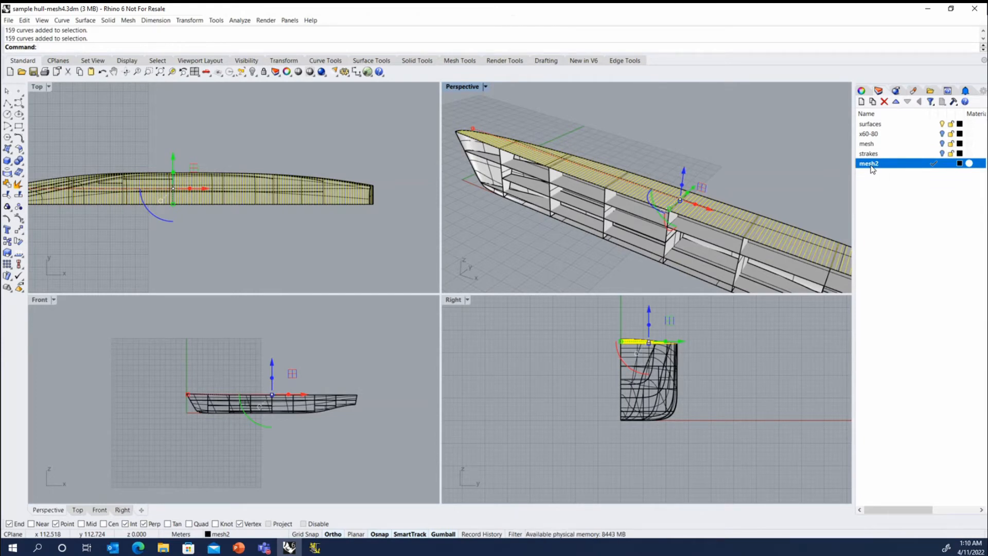
pyautogui.scroll(-3, 738, 221)
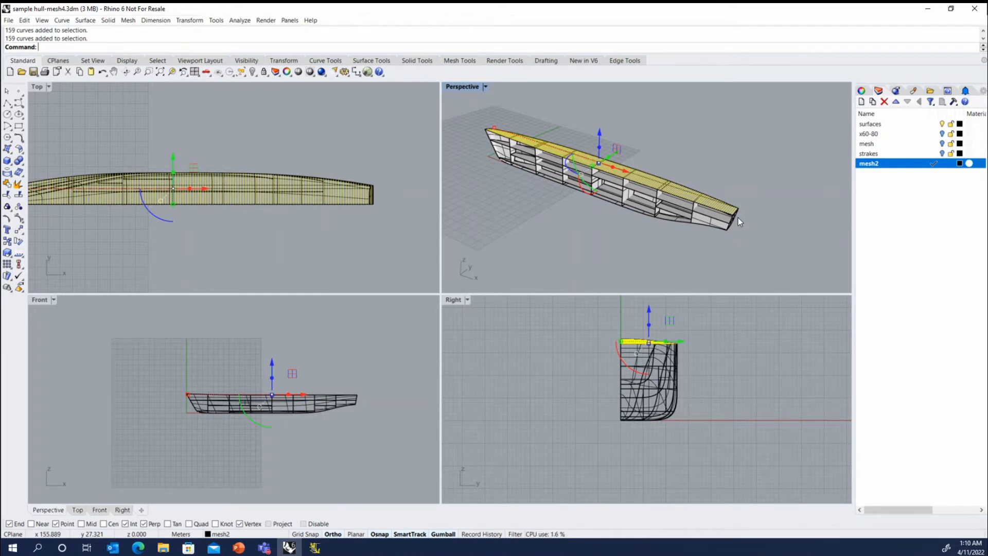
pyautogui.write('Contour')
pyautogui.press('Return')
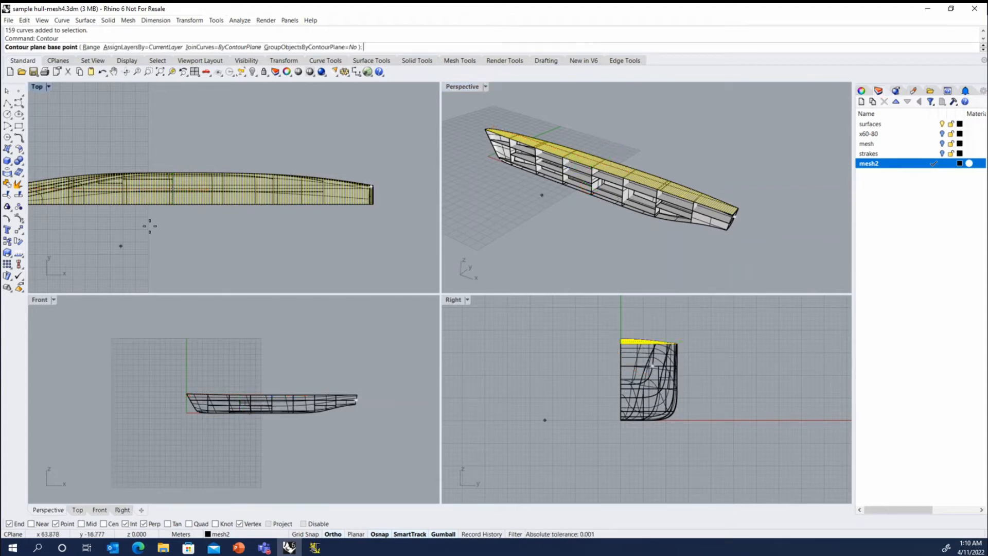
pyautogui.click(193, 205)
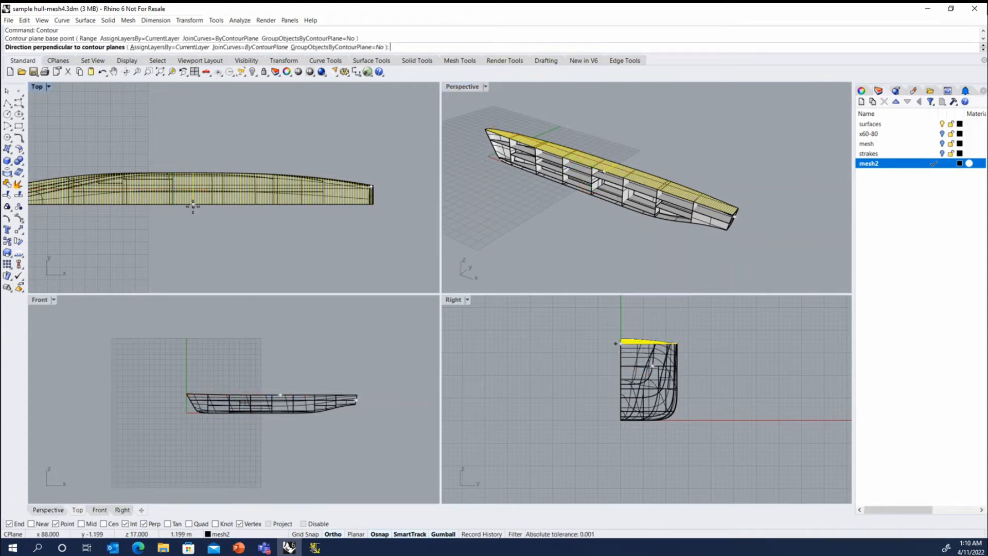
pyautogui.click(218, 109)
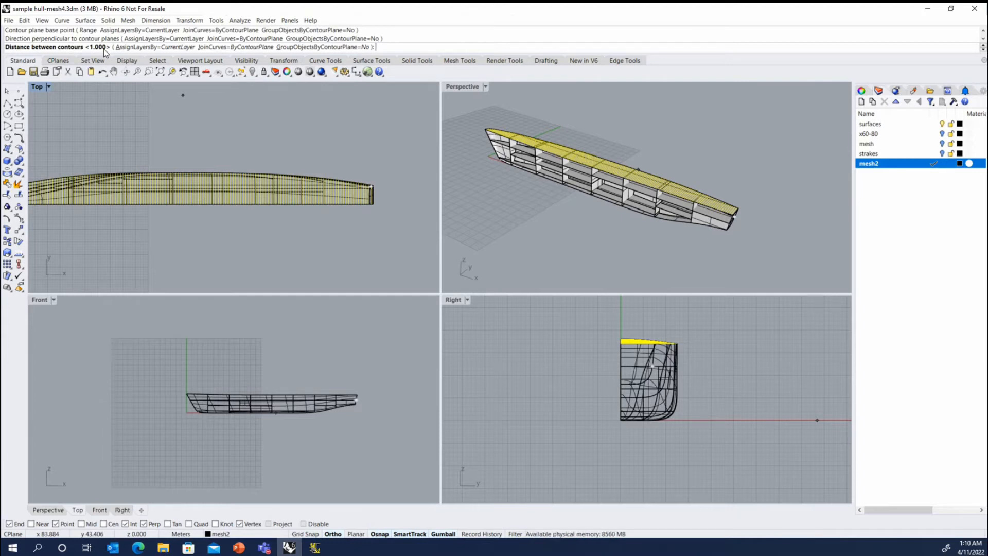
pyautogui.press('Return')
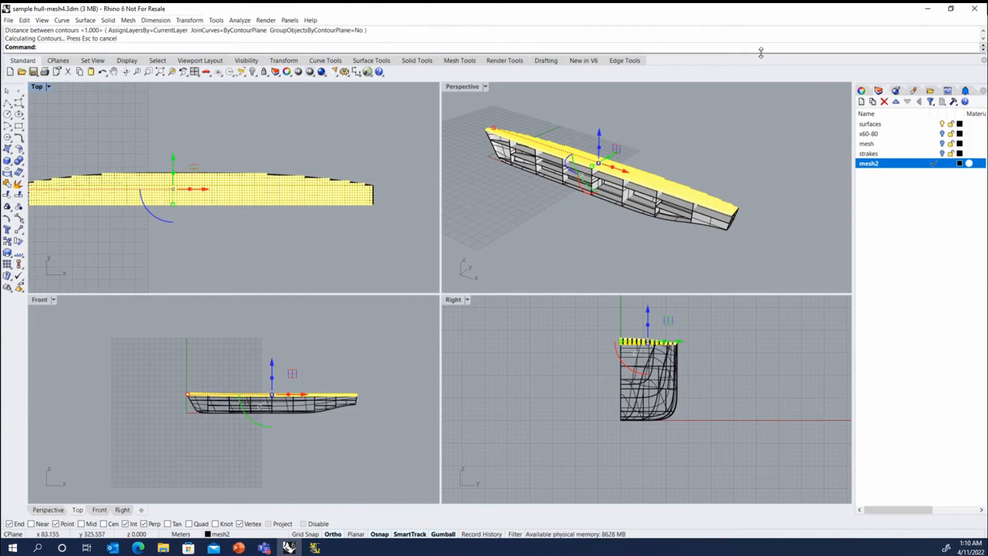
pyautogui.hotkey('ctrl', 'z')
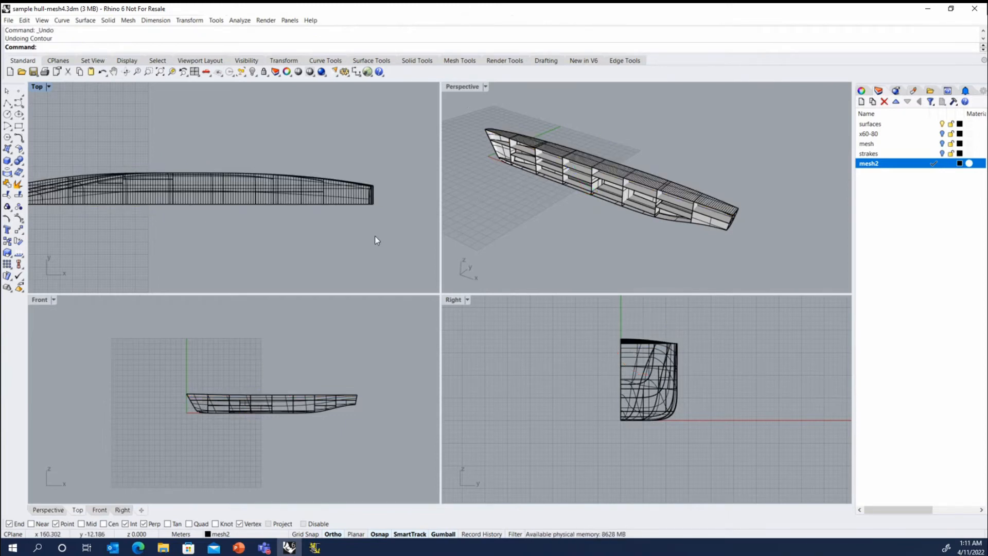
# Select all curves with SelCrv and look through the script files available in the MAESTRO RhinoScripts folder without adding any.
pyautogui.scroll(8, 274, 190)
pyautogui.scroll(-4, 354, 164)
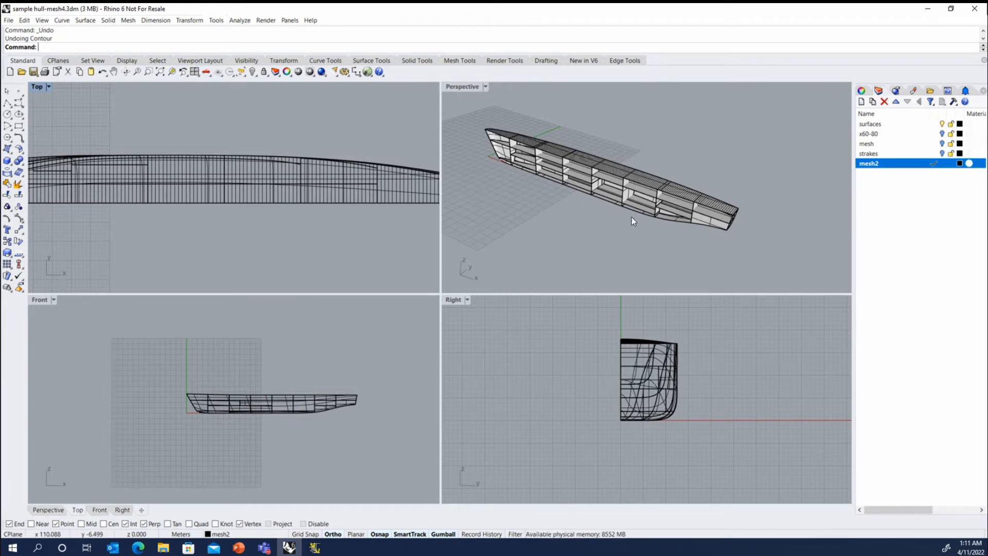
pyautogui.write('SelCrv')
pyautogui.press('Return')
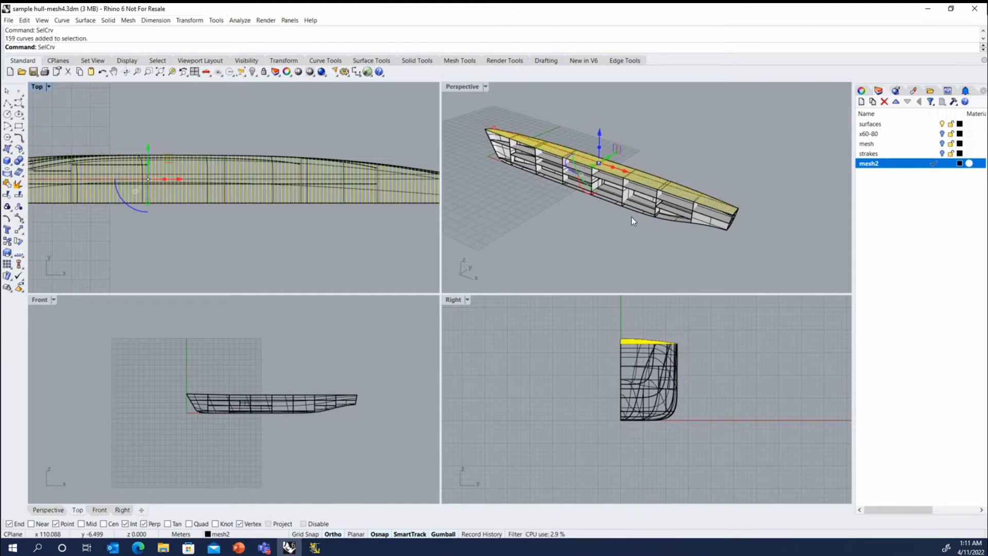
pyautogui.click(216, 20)
pyautogui.moveTo(236, 67)
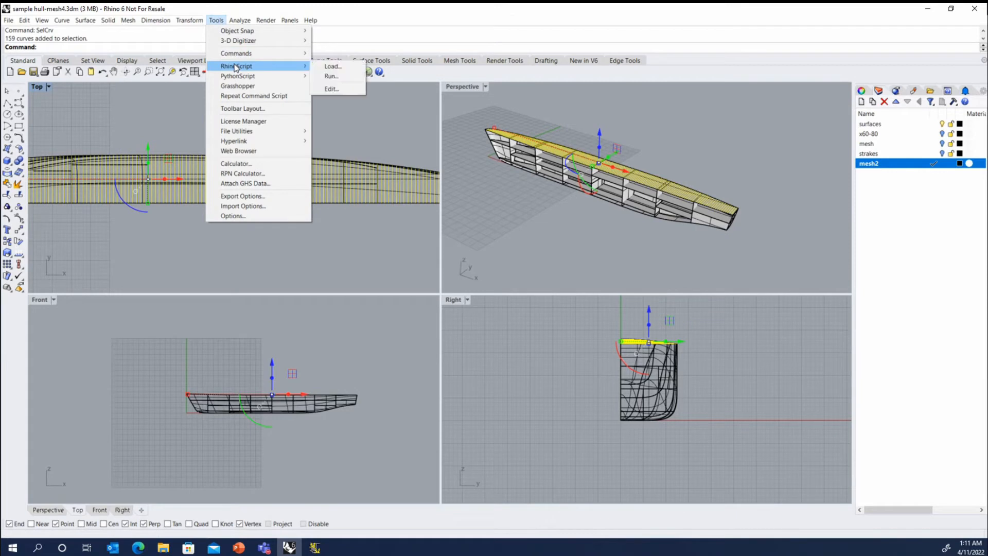
pyautogui.click(327, 67)
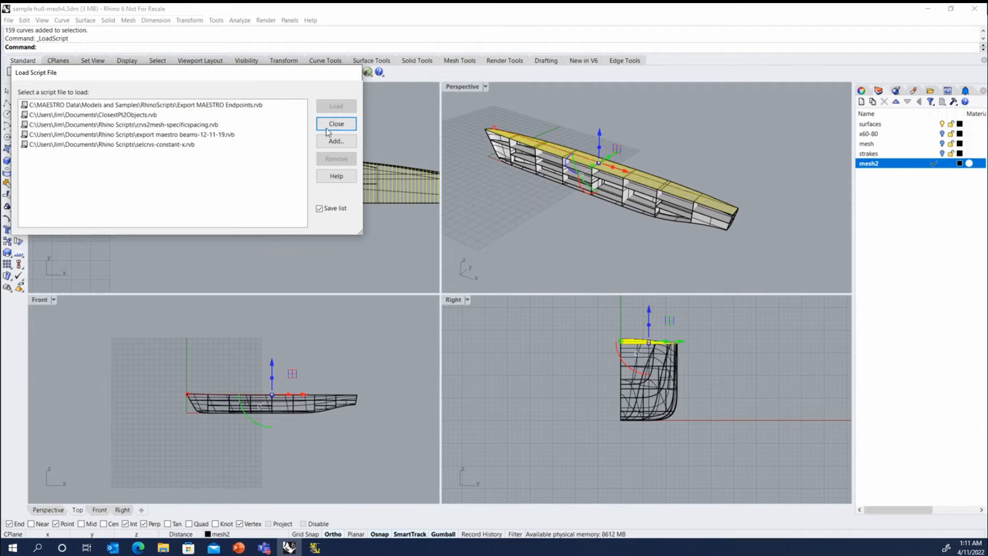
pyautogui.click(335, 140)
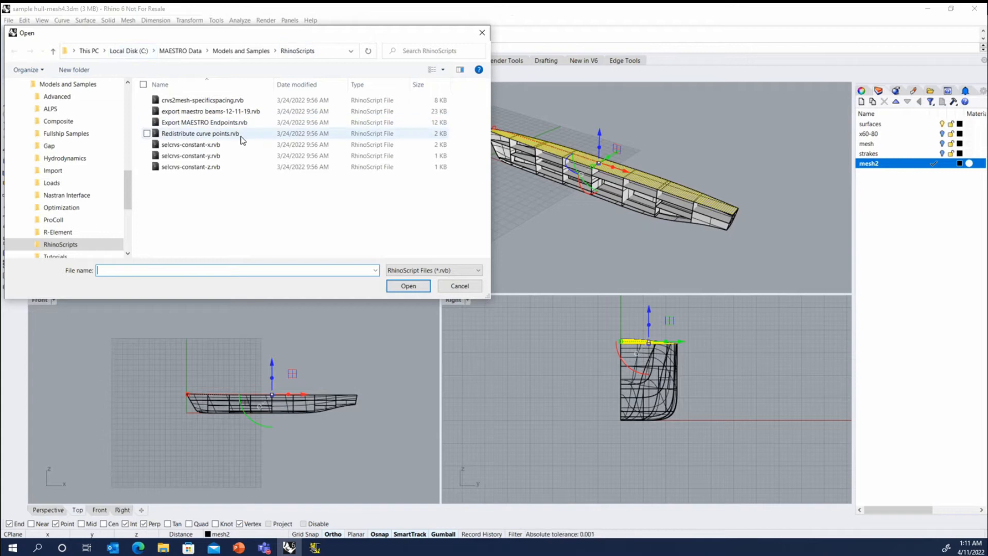
pyautogui.click(469, 289)
# Load the crvs2mesh-specificspacing.rvb script for the selected deck curves with a maximum nominal point distance of 1.
pyautogui.click(198, 124)
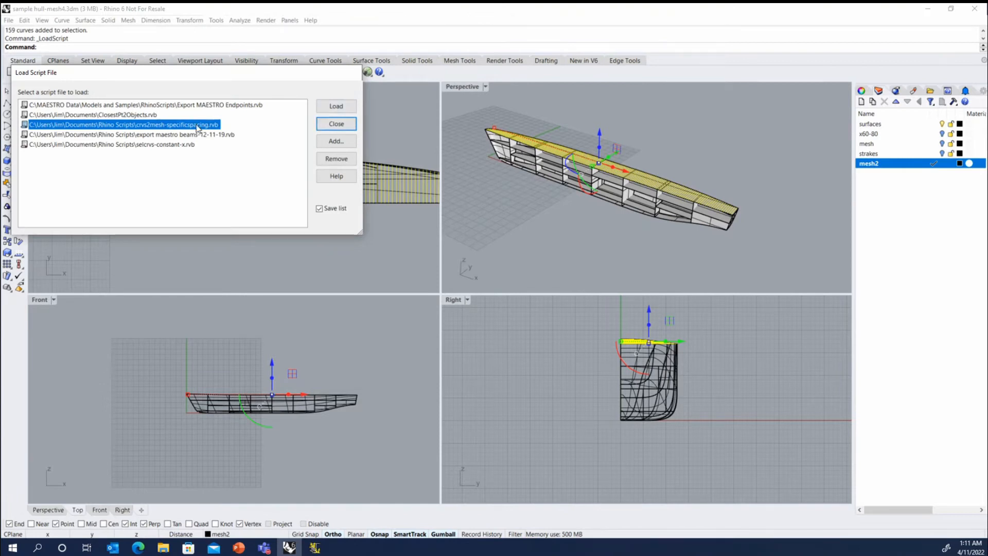
pyautogui.click(336, 107)
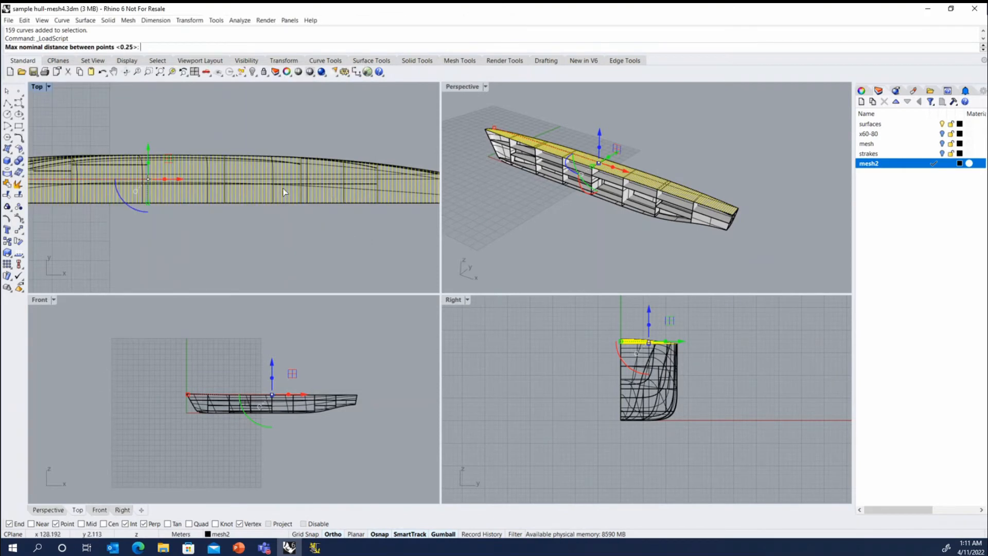
pyautogui.scroll(-4, 348, 235)
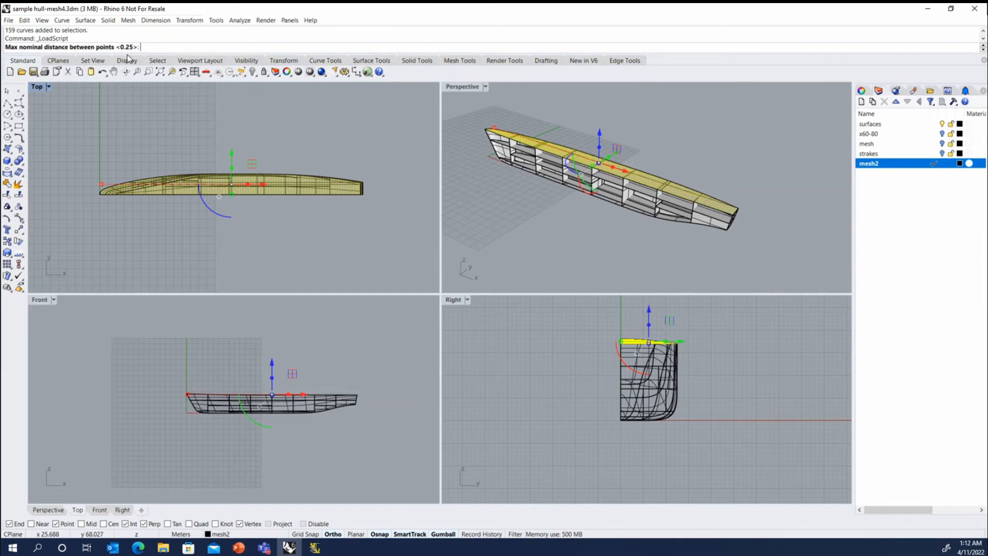
pyautogui.write('1')
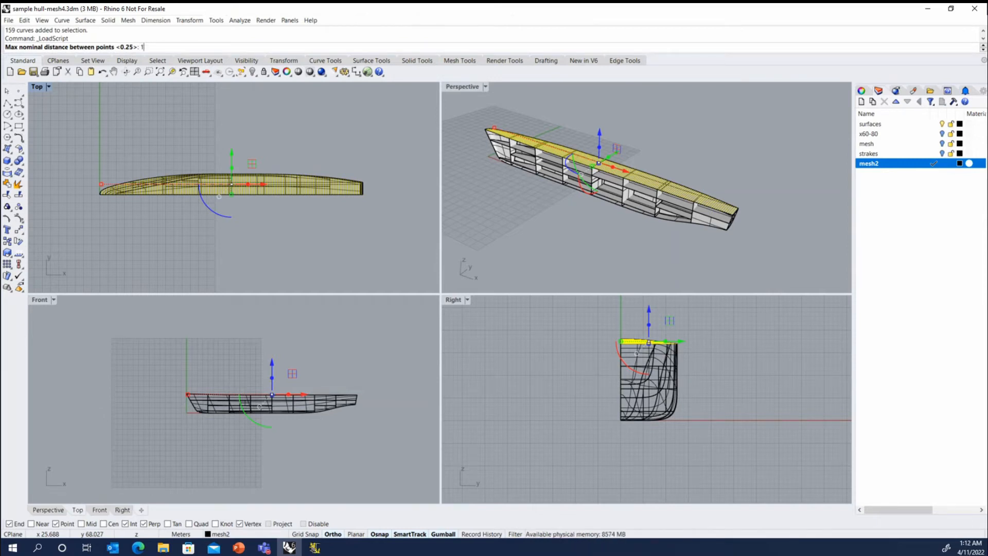
pyautogui.press('Return')
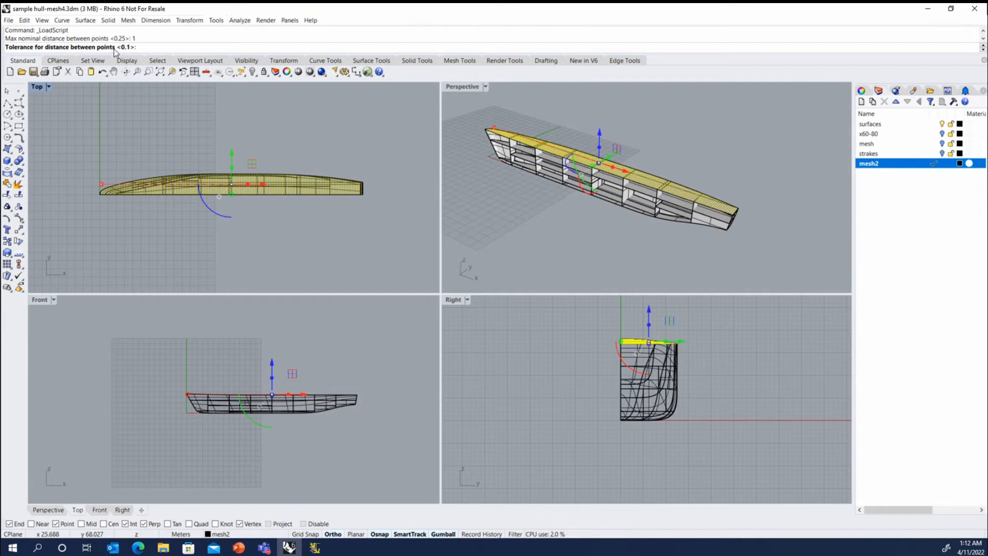
# Examine the contour spacing at the bow, accept the 0.1 point distance tolerance, and cancel the script.
pyautogui.scroll(5, 100, 188)
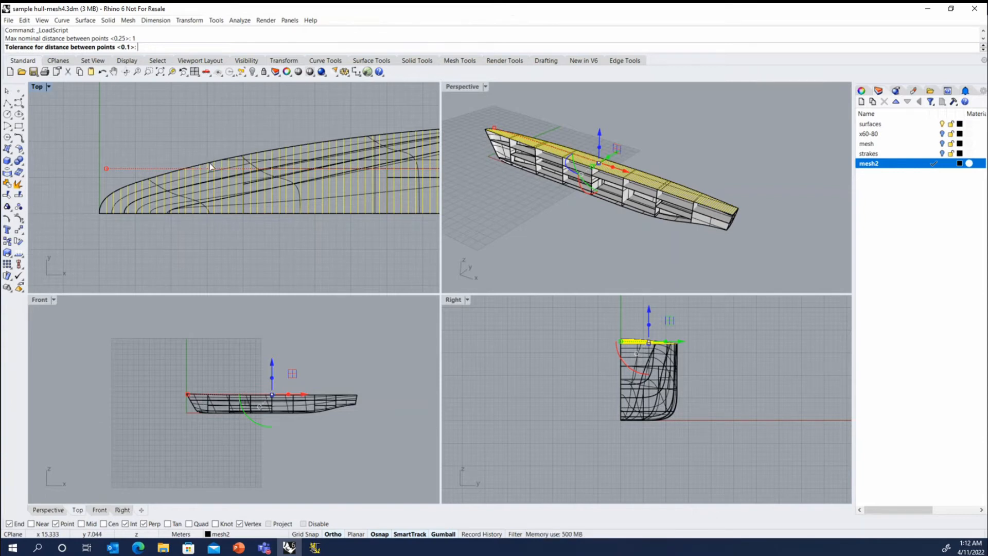
pyautogui.scroll(3, 211, 166)
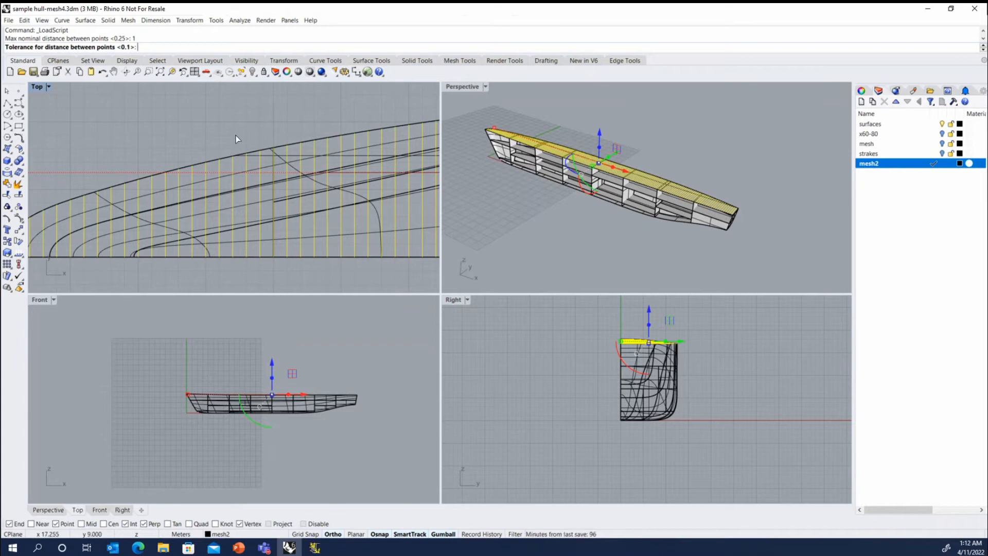
pyautogui.scroll(-6, 224, 192)
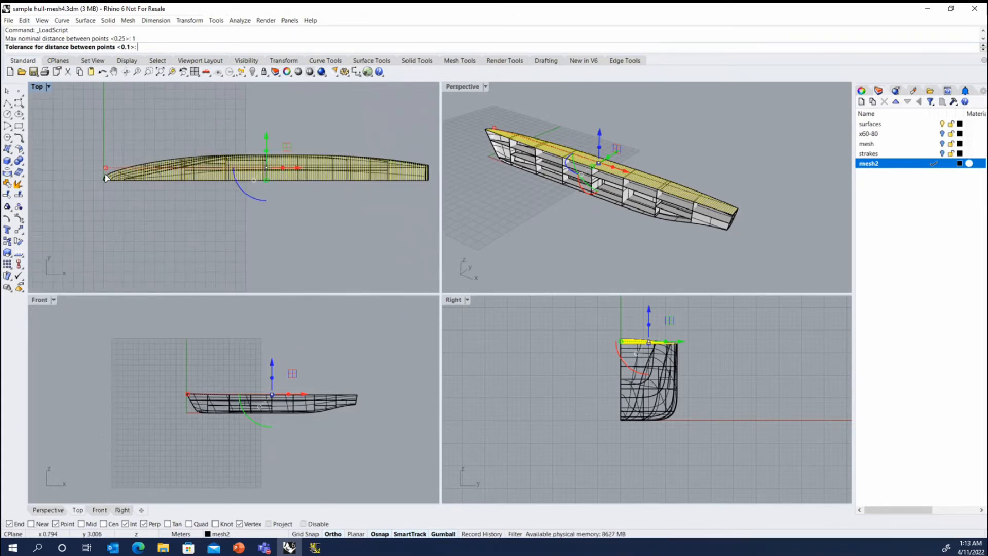
pyautogui.press('Return')
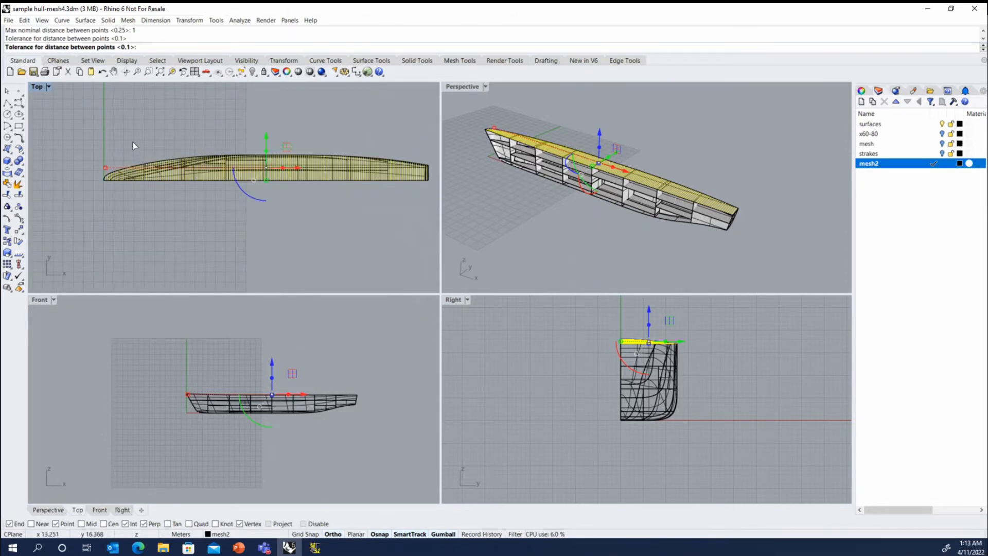
pyautogui.press('Escape')
pyautogui.press('Escape')
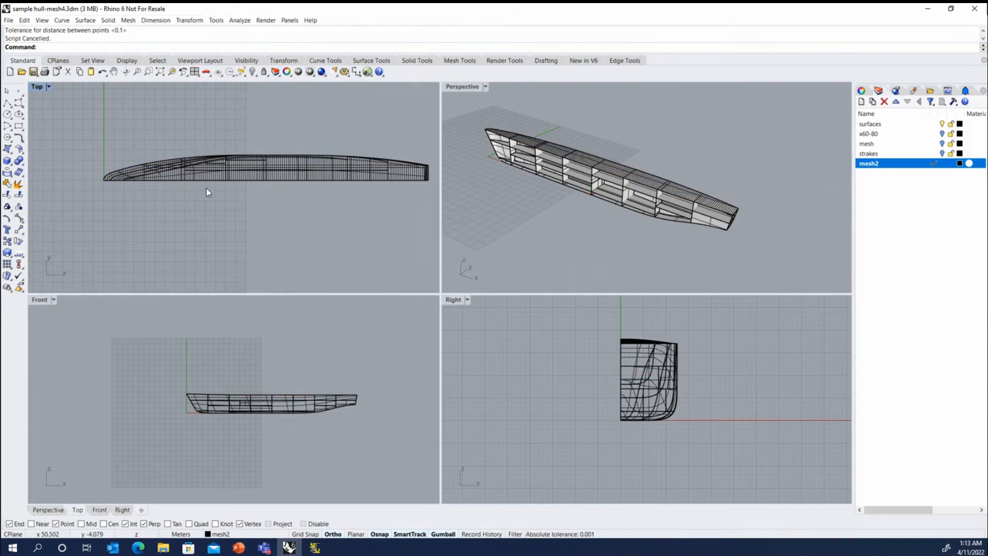
# Select all curves with SelCrv, check the deck contours' directions with Dir along the hull, and clear the selection.
pyautogui.write('SelCrv')
pyautogui.press('Return')
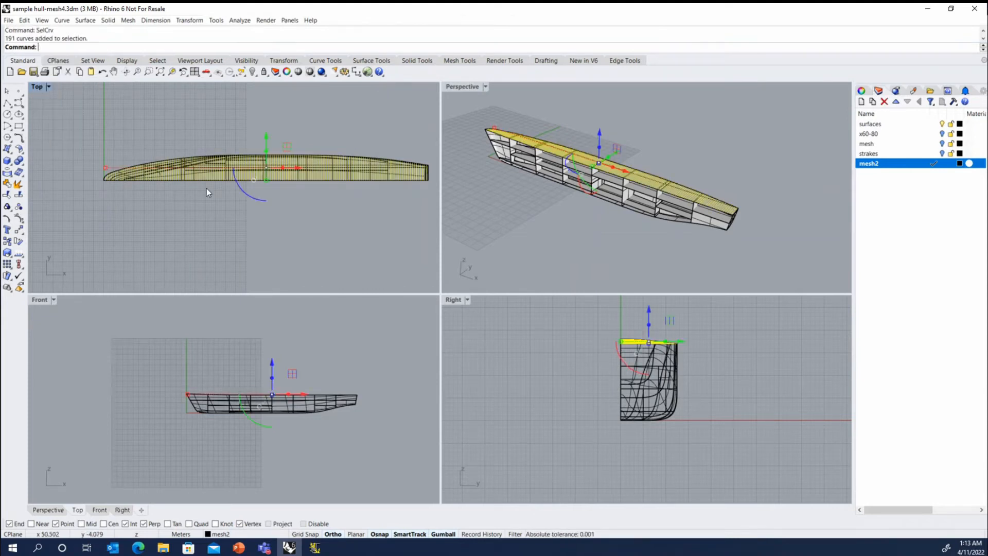
pyautogui.click(239, 20)
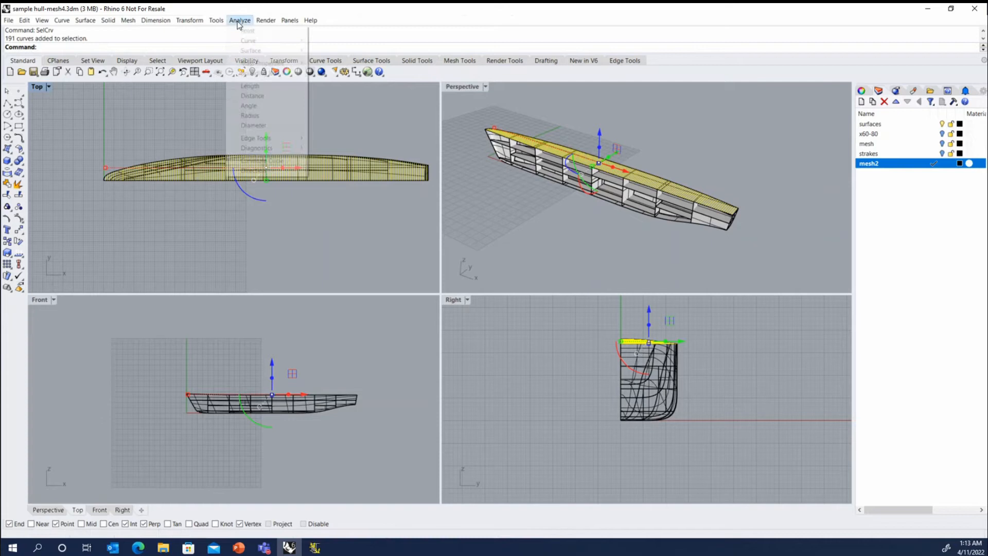
pyautogui.click(254, 170)
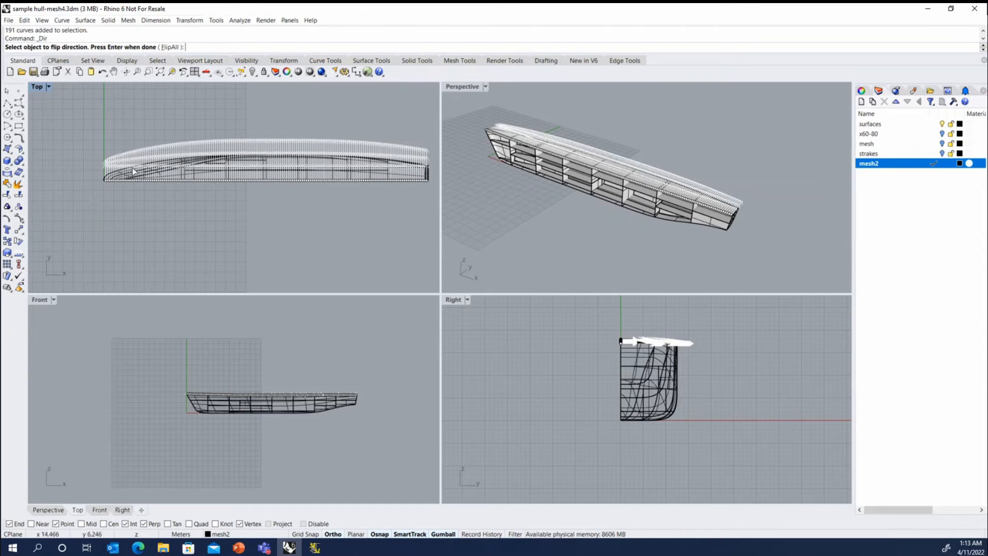
pyautogui.scroll(4, 118, 181)
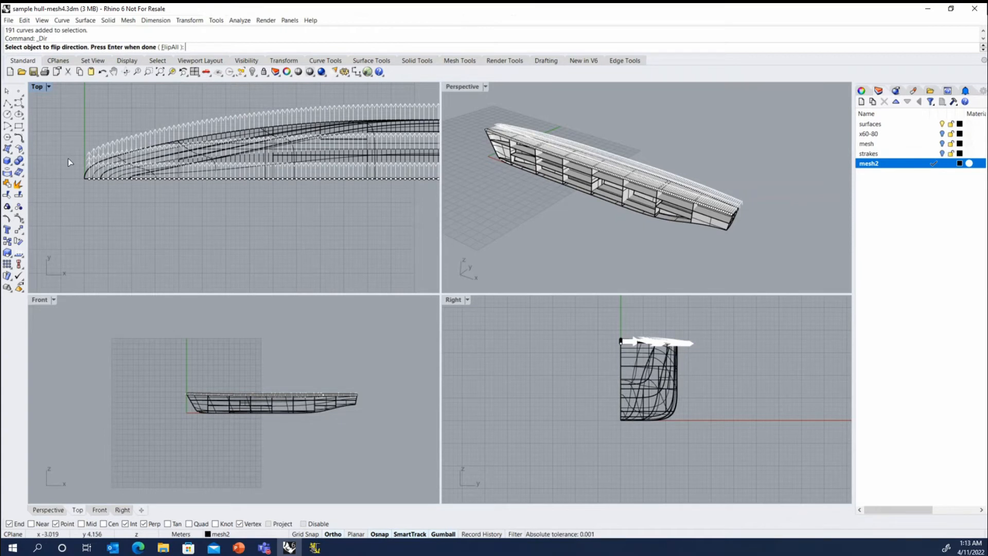
pyautogui.scroll(-3, 68, 162)
pyautogui.scroll(-1, 66, 167)
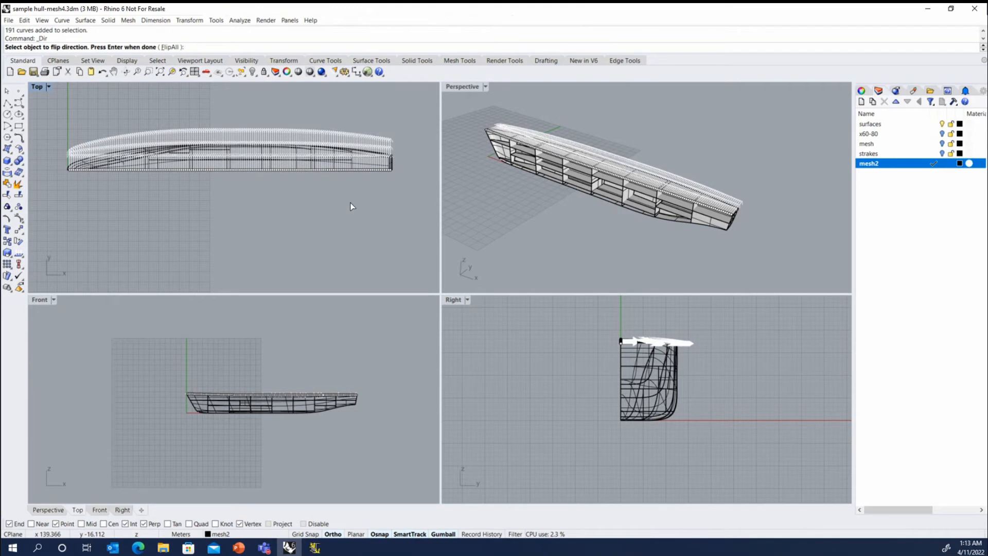
pyautogui.press('Return')
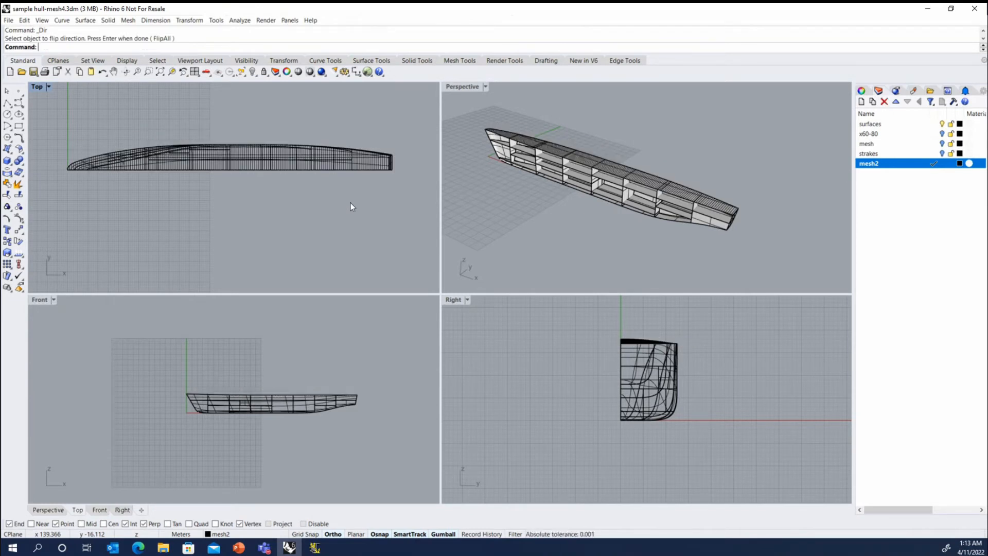
pyautogui.moveTo(54, 129); pyautogui.dragTo(165, 208)
pyautogui.press('Escape')
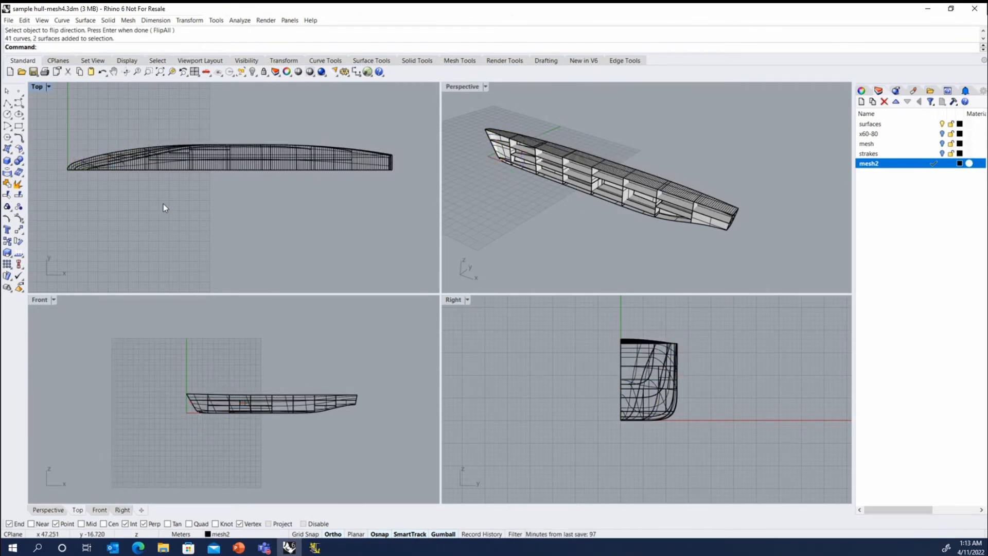
# Mesh all curves selected with SelCrv by running crvs2mesh-specificspacing.rvb with a maximum nominal point distance of 1 and tolerance of 0.1.
pyautogui.write('SelCrv')
pyautogui.press('Return')
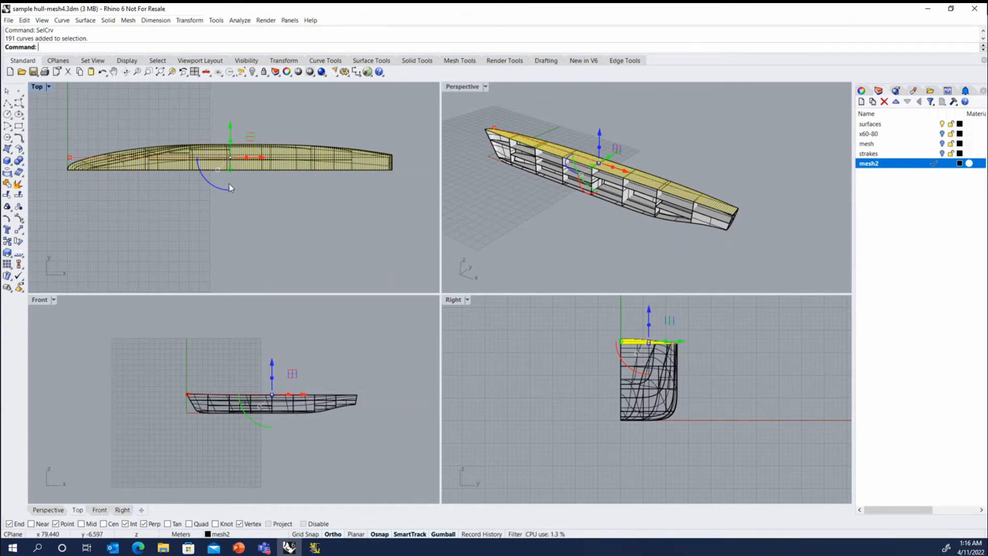
pyautogui.rightClick(285, 35)
pyautogui.click(319, 93)
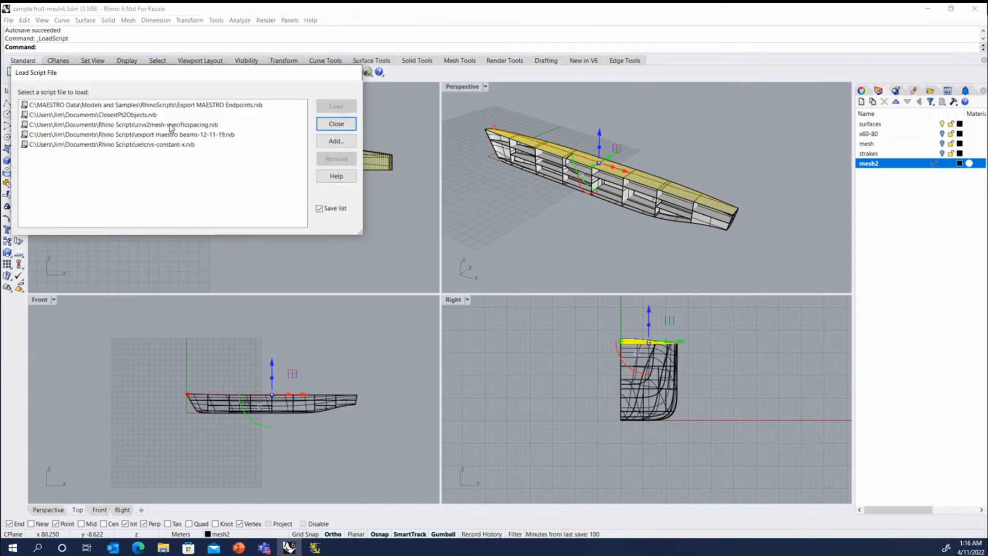
pyautogui.doubleClick(168, 129)
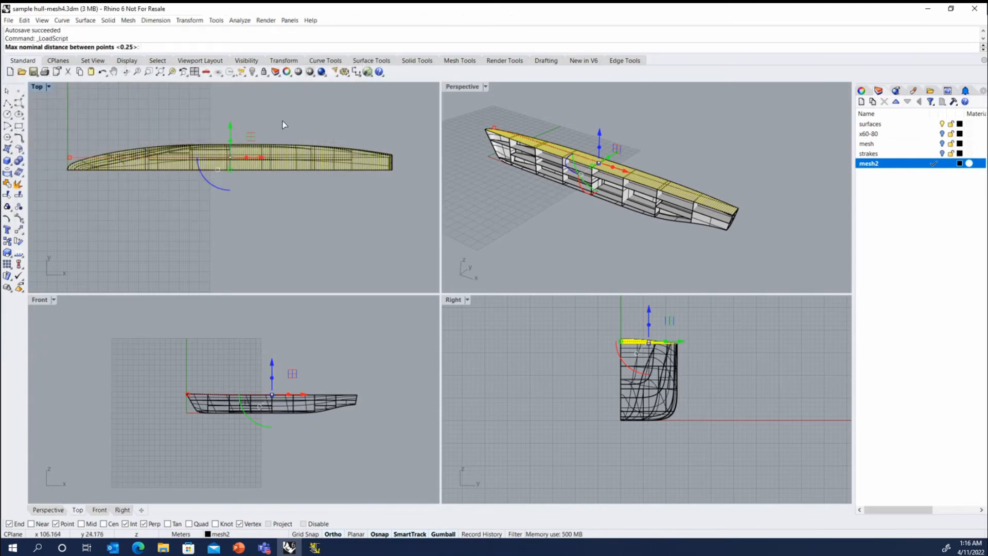
pyautogui.write('1')
pyautogui.press('Return')
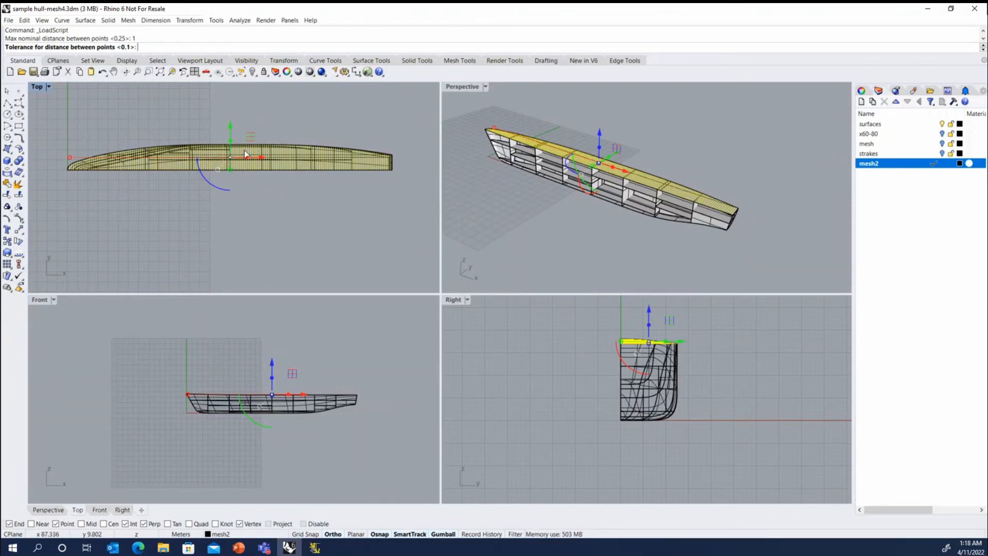
pyautogui.press('Return')
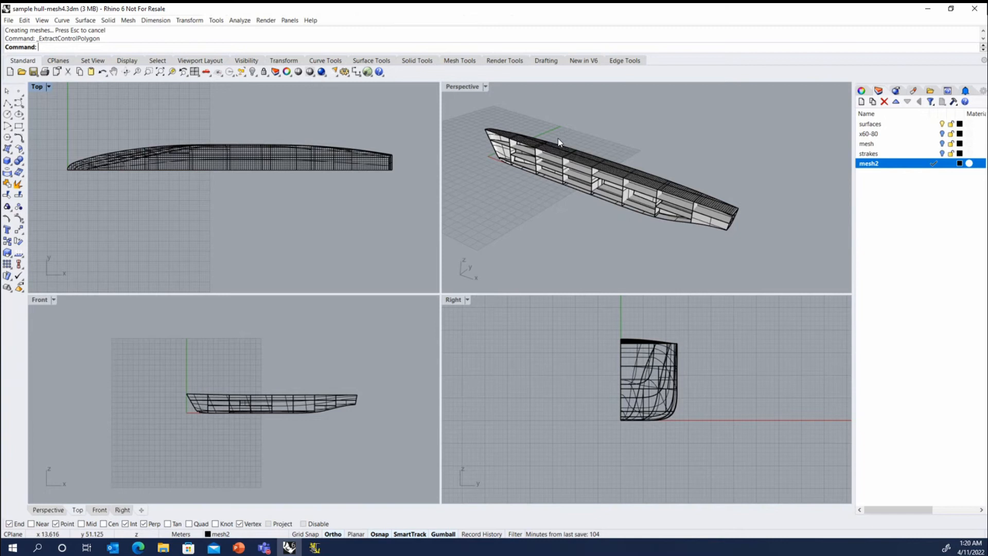
# Select the generated deck mesh amidships, choosing it over the overlapping deck surface.
pyautogui.scroll(5, 571, 155)
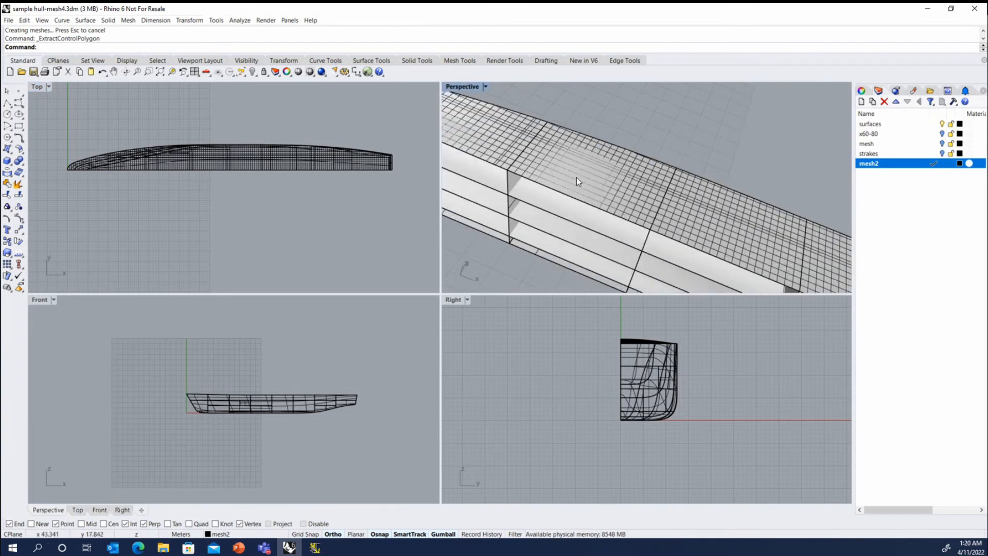
pyautogui.click(577, 176)
pyautogui.click(619, 187)
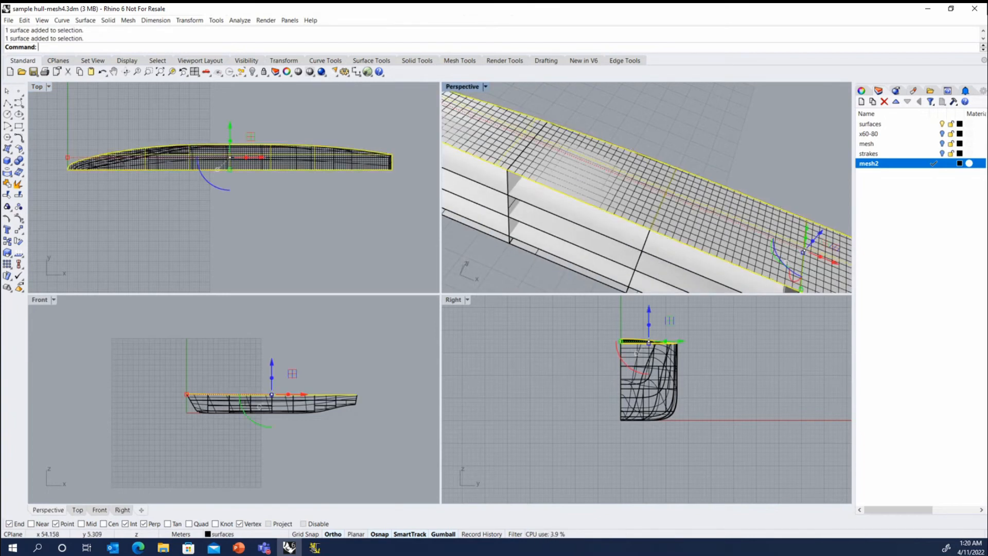
pyautogui.click(644, 201)
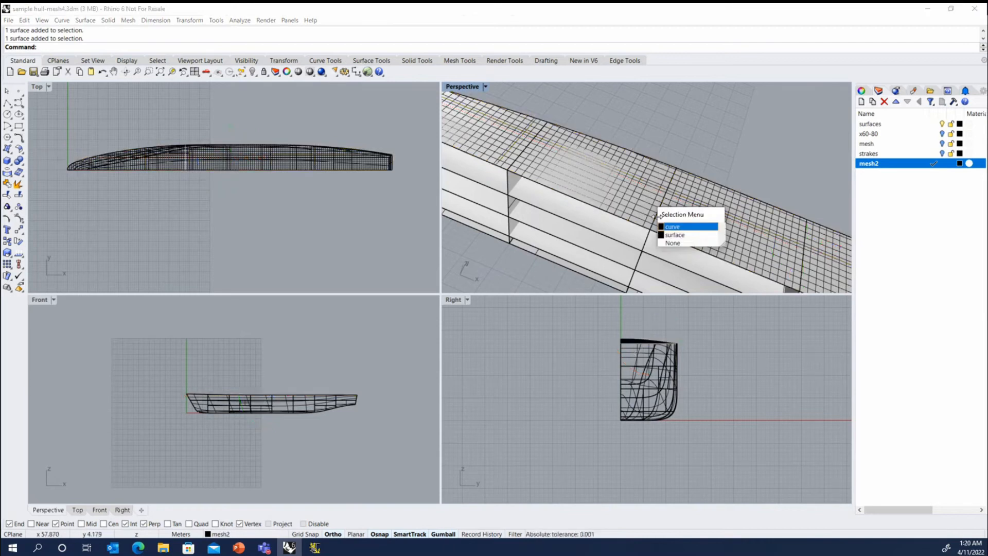
pyautogui.click(670, 242)
pyautogui.scroll(8, 654, 198)
pyautogui.click(712, 113)
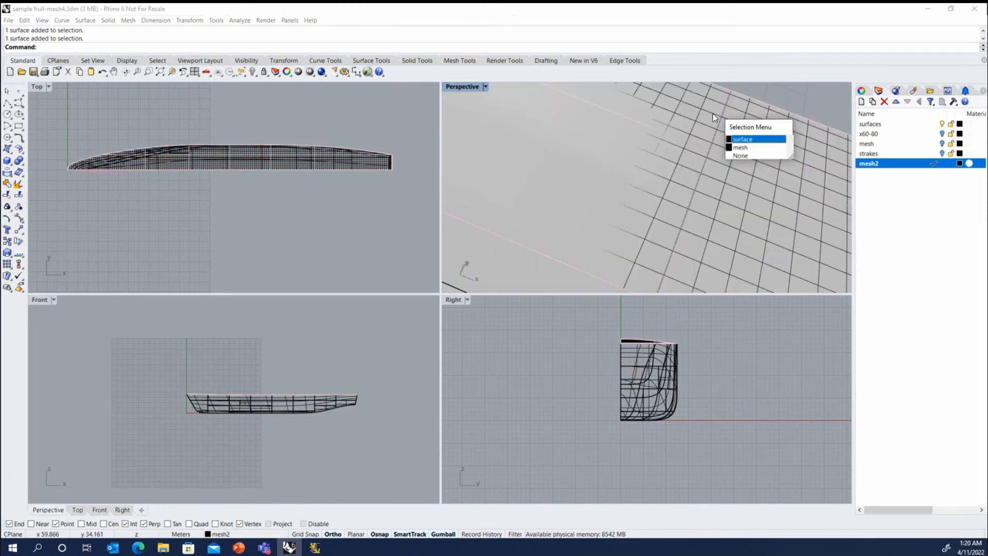
pyautogui.click(755, 148)
pyautogui.scroll(-5, 649, 155)
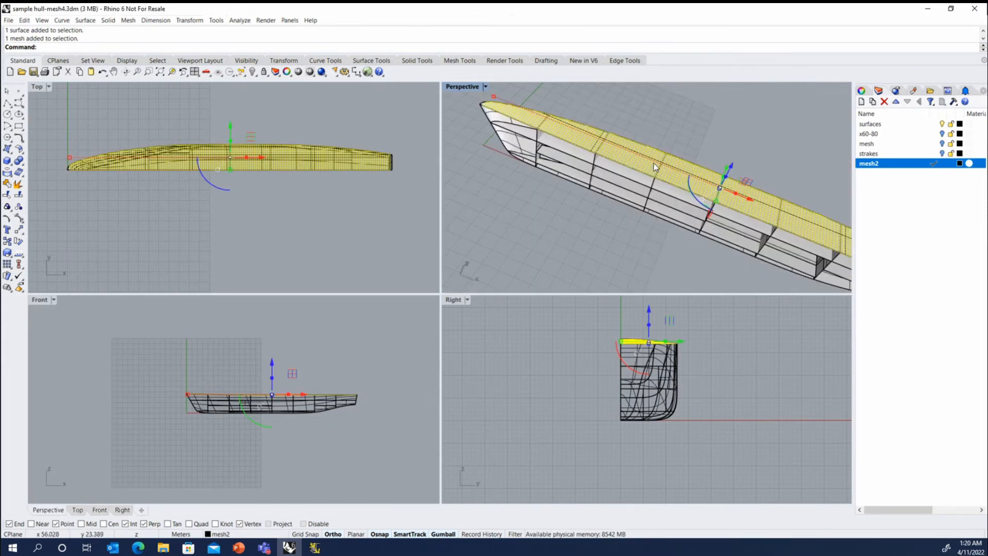
# Examine the deck mesh spacing along the curved aft deck edge in plan, view the hull structure from the side, and clear the selection.
pyautogui.scroll(3, 549, 103)
pyautogui.scroll(10, 338, 144)
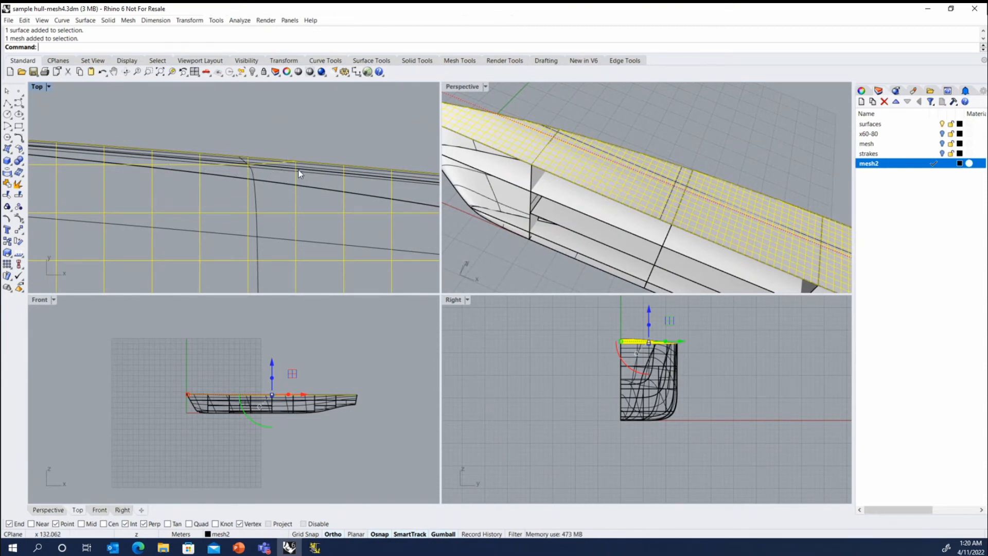
pyautogui.scroll(-1, 285, 147)
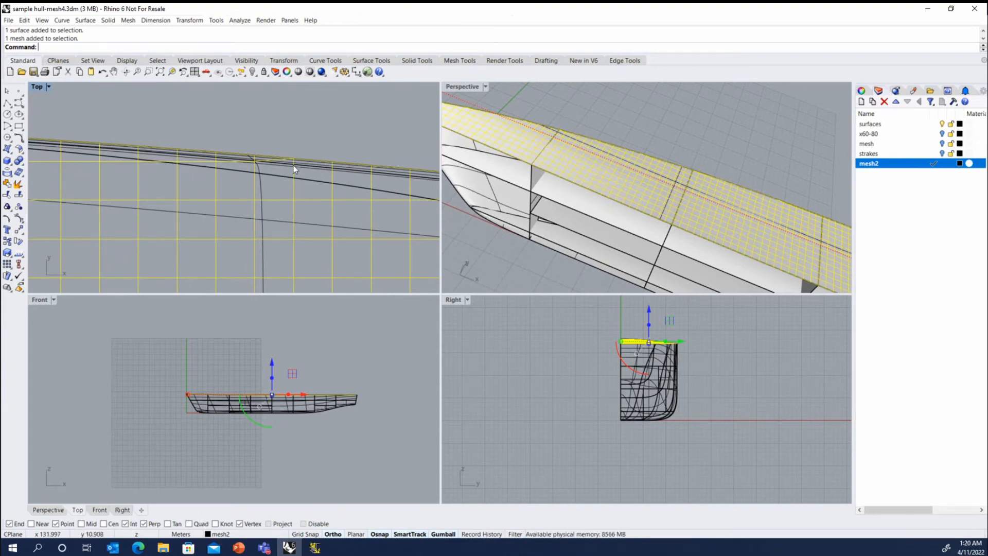
pyautogui.scroll(2, 294, 161)
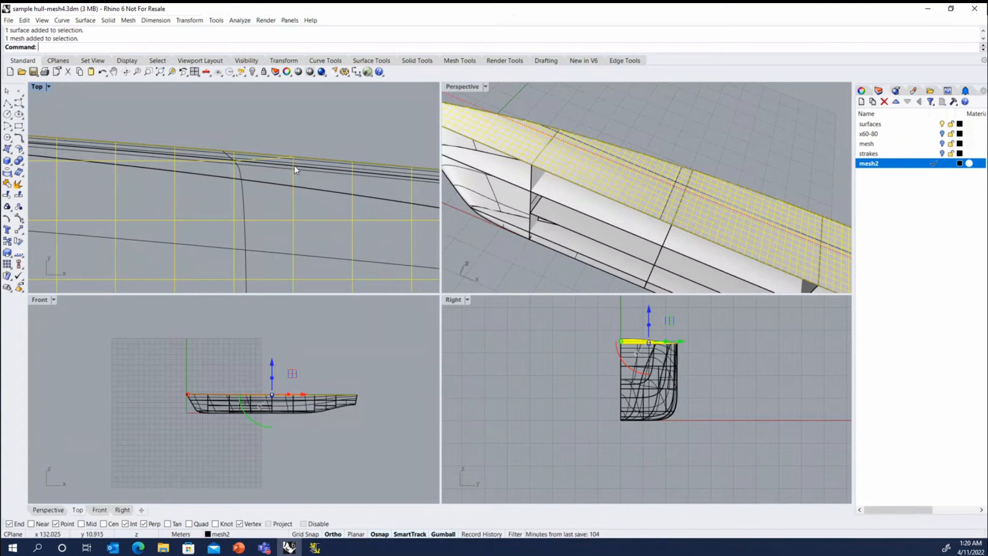
pyautogui.scroll(-3, 294, 166)
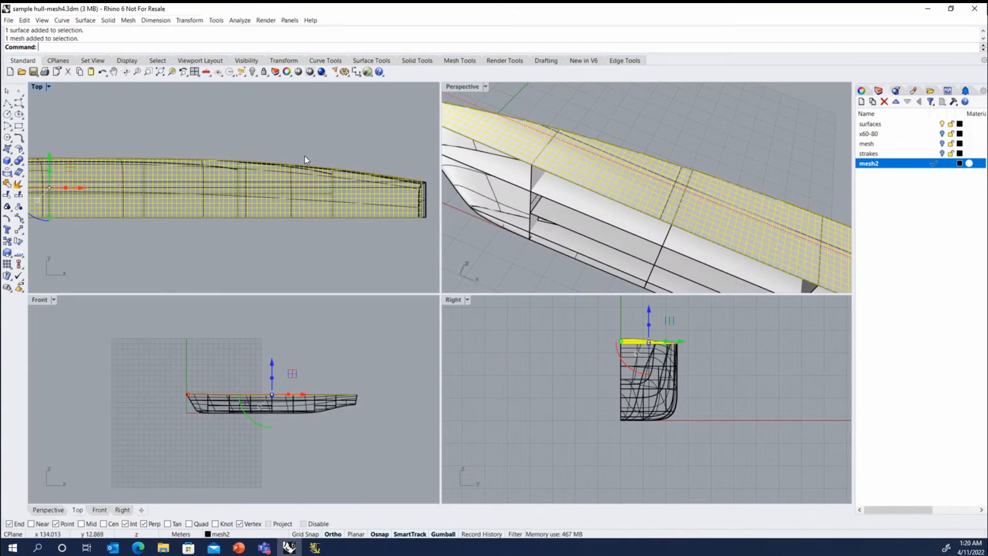
pyautogui.scroll(-5, 247, 162)
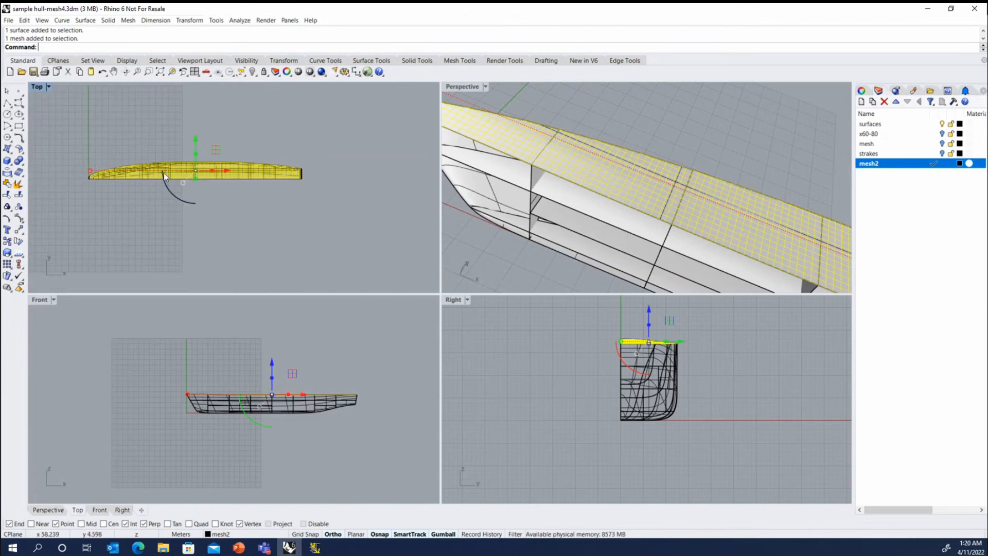
pyautogui.moveTo(736, 158); pyautogui.dragTo(611, 126, button='right')
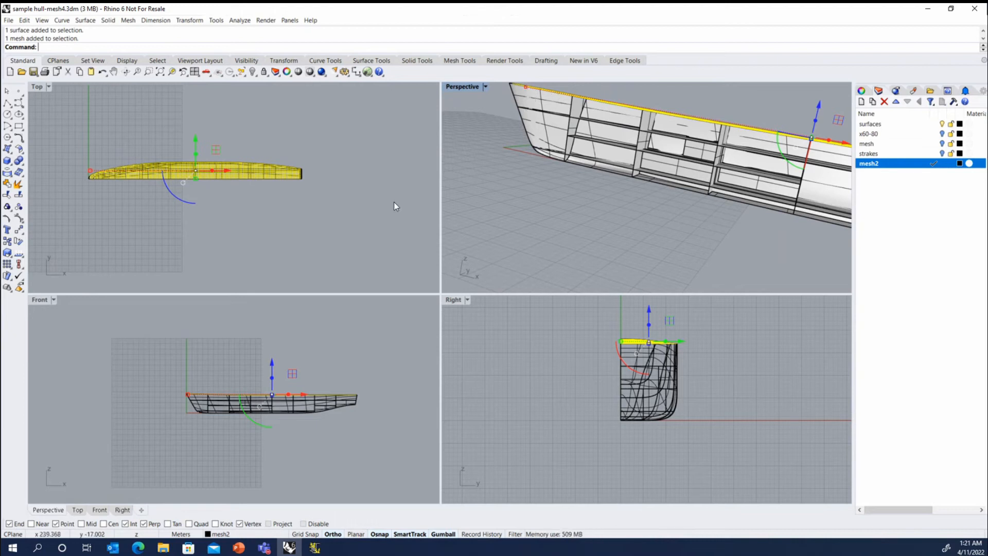
pyautogui.scroll(-5, 195, 216)
pyautogui.moveTo(180, 215); pyautogui.dragTo(183, 232, button='right')
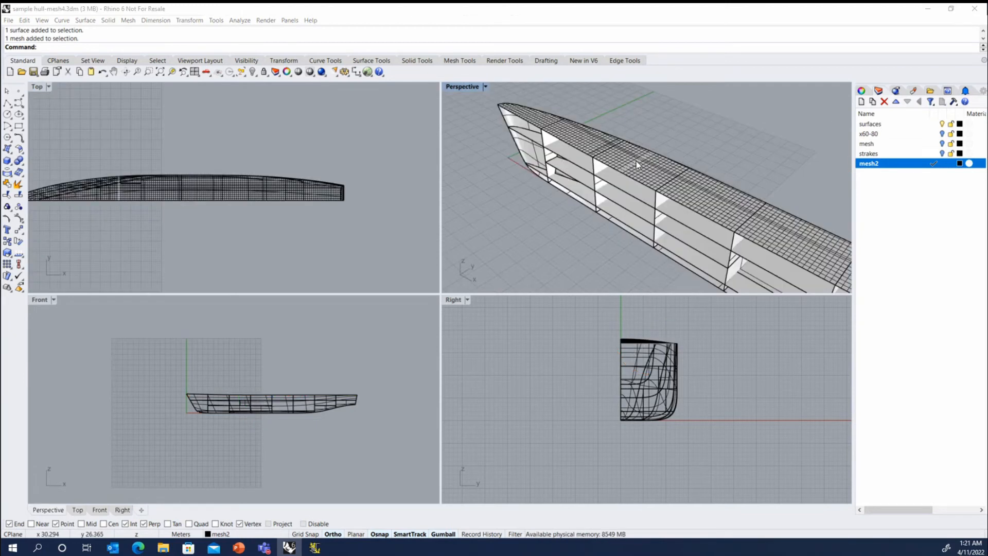
# Select one transverse deck curve and turn off the surfaces layer to isolate the deck mesh.
pyautogui.click(632, 164)
pyautogui.click(665, 187)
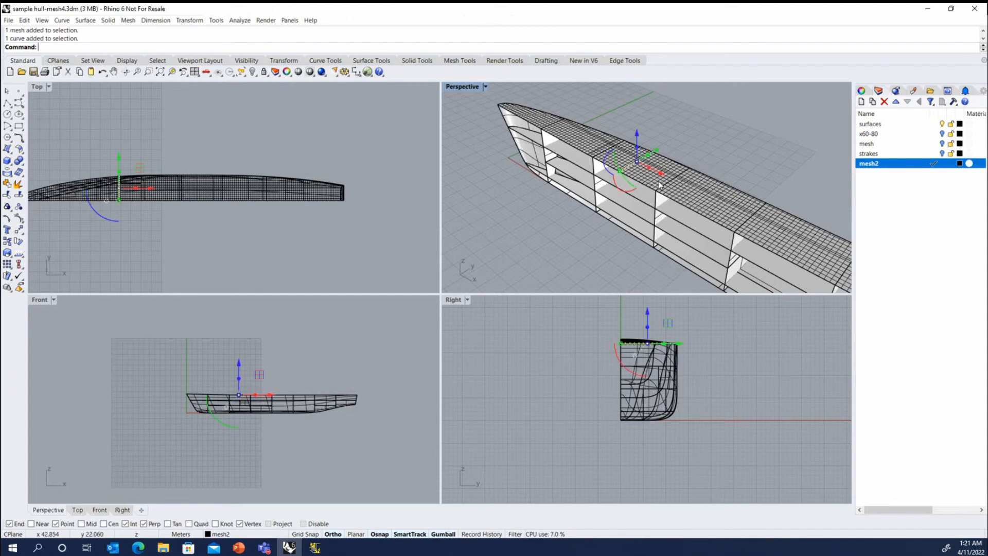
pyautogui.scroll(5, 636, 163)
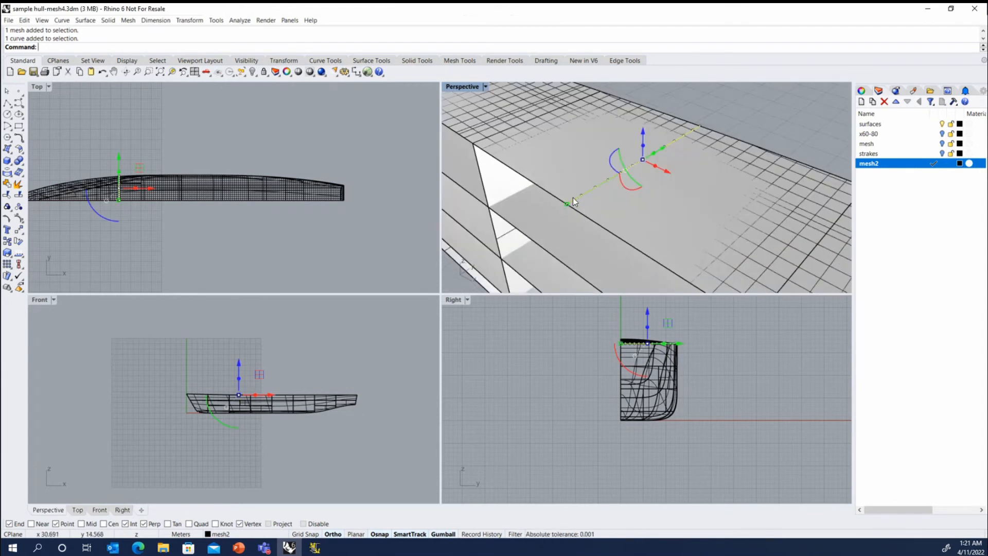
pyautogui.click(942, 124)
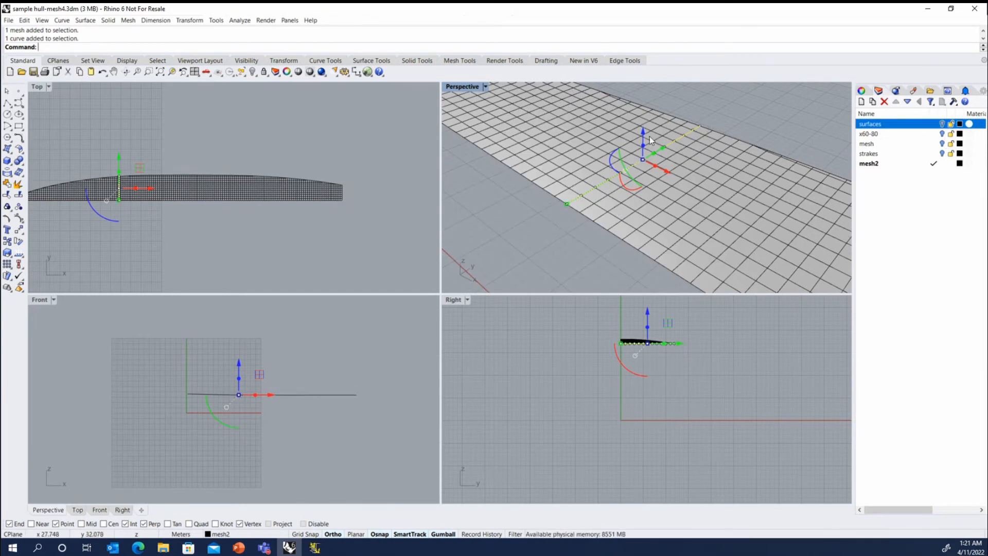
pyautogui.scroll(-2, 515, 125)
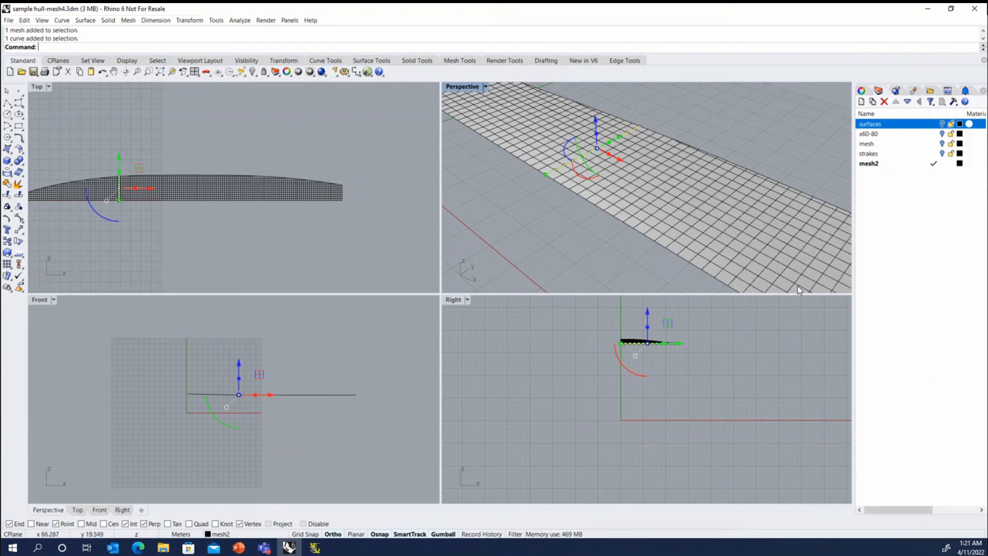
pyautogui.moveTo(516, 204); pyautogui.dragTo(556, 216, button='right')
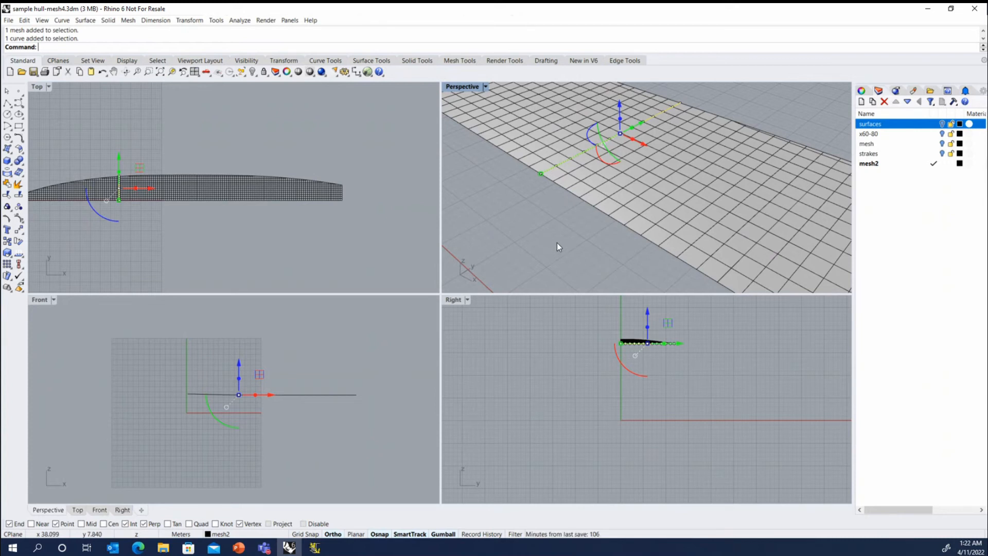
# Bring back the hidden deck contour curves with ShowSelected.
pyautogui.middleClick(522, 269)
pyautogui.click(498, 260)
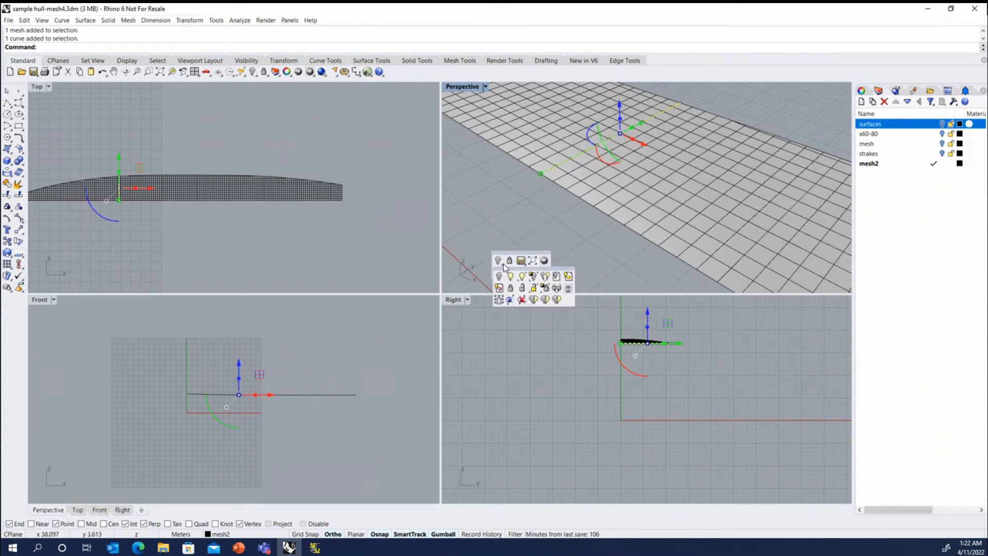
pyautogui.click(520, 276)
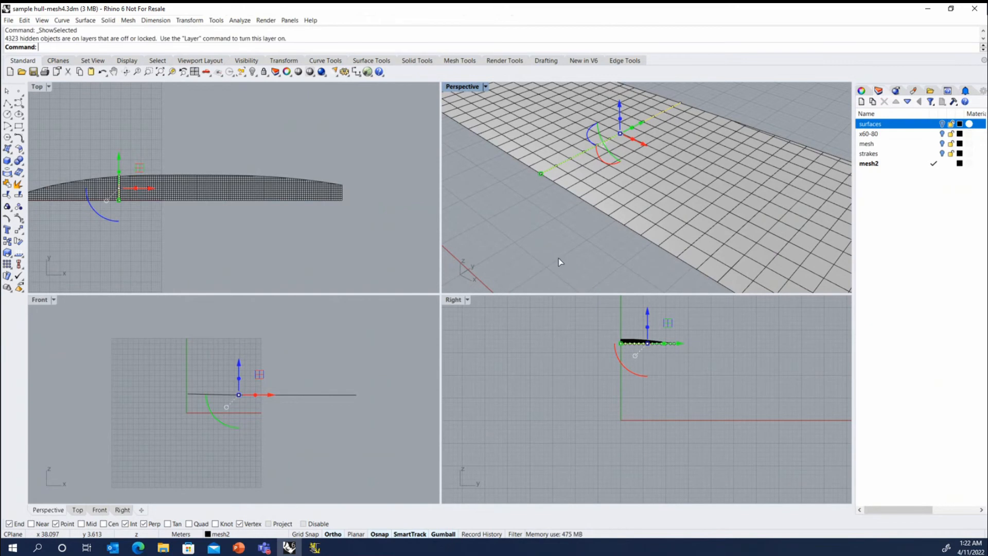
pyautogui.click(583, 178)
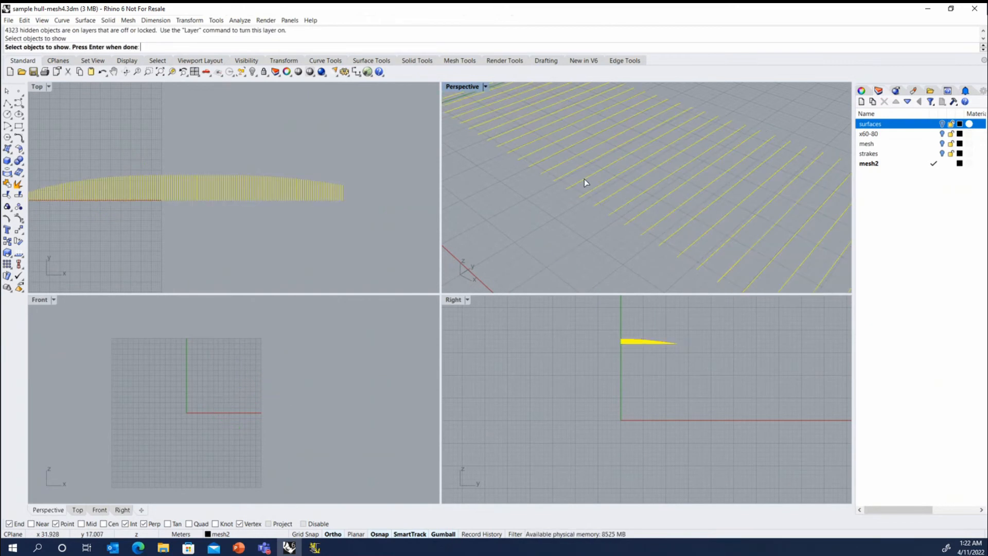
pyautogui.scroll(-5, 604, 181)
pyautogui.scroll(-3, 517, 121)
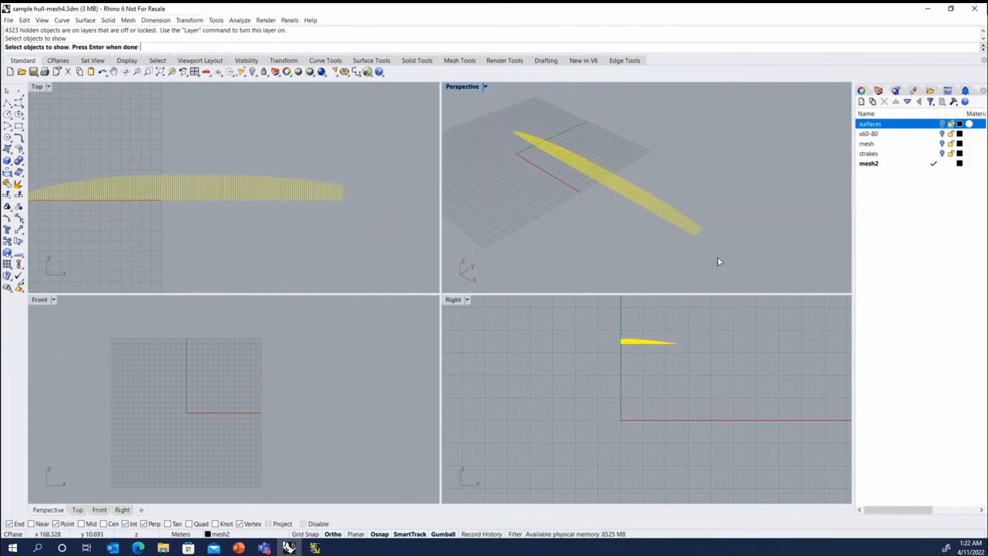
pyautogui.scroll(2, 601, 172)
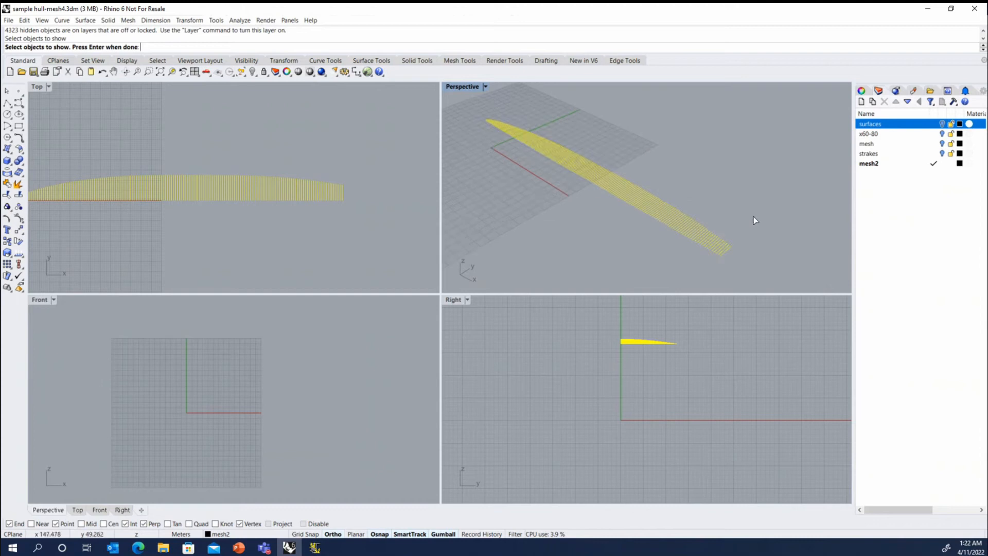
pyautogui.press('Return')
pyautogui.scroll(6, 622, 194)
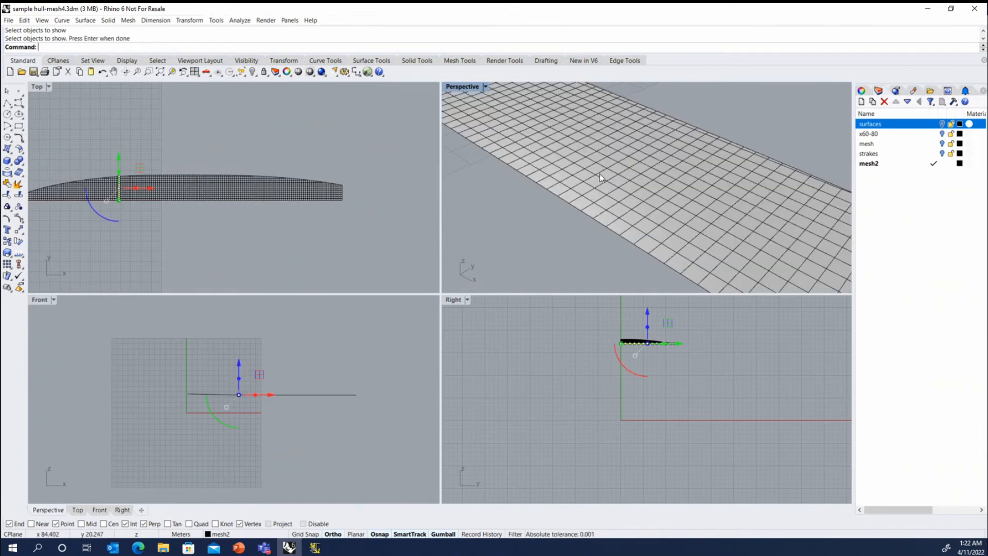
# Delete the deck mesh, display the control points on a group of contour curves, and turn the points off again.
pyautogui.click(598, 171)
pyautogui.keyDown('shift'); pyautogui.click(603, 192); pyautogui.keyUp('shift')
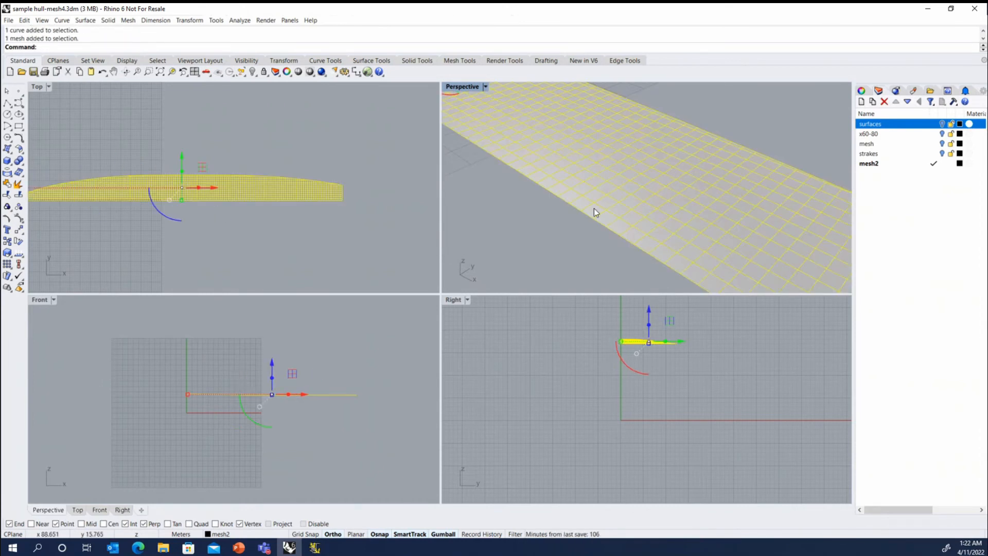
pyautogui.press('Delete')
pyautogui.moveTo(580, 213); pyautogui.dragTo(542, 149)
pyautogui.hotkey('ctrl', 'z')
pyautogui.moveTo(612, 239); pyautogui.dragTo(510, 167)
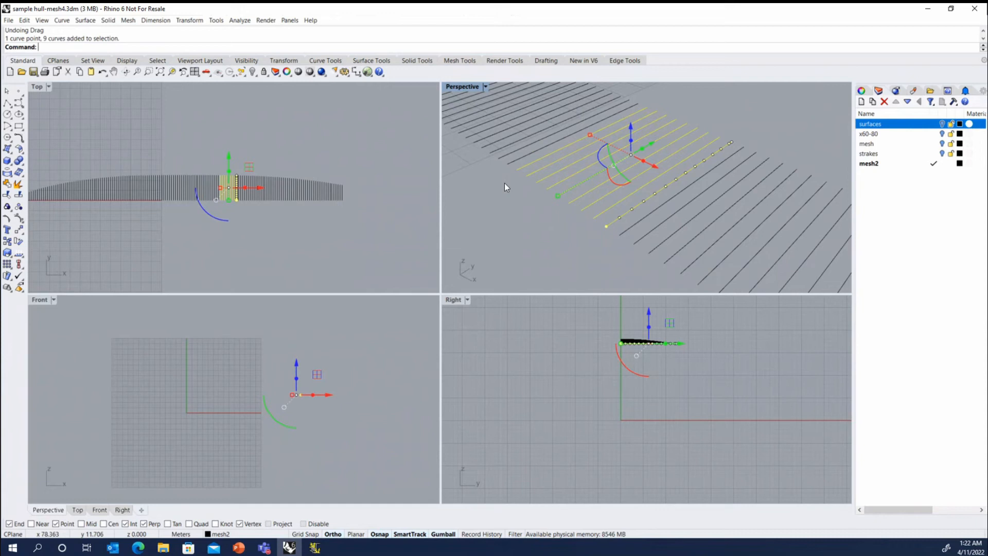
pyautogui.press('F10')
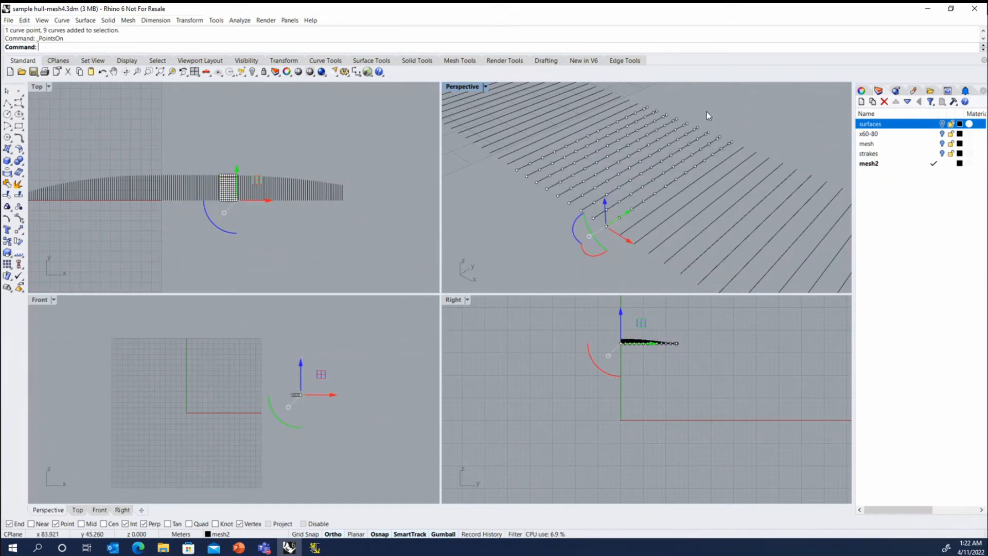
pyautogui.press('Escape')
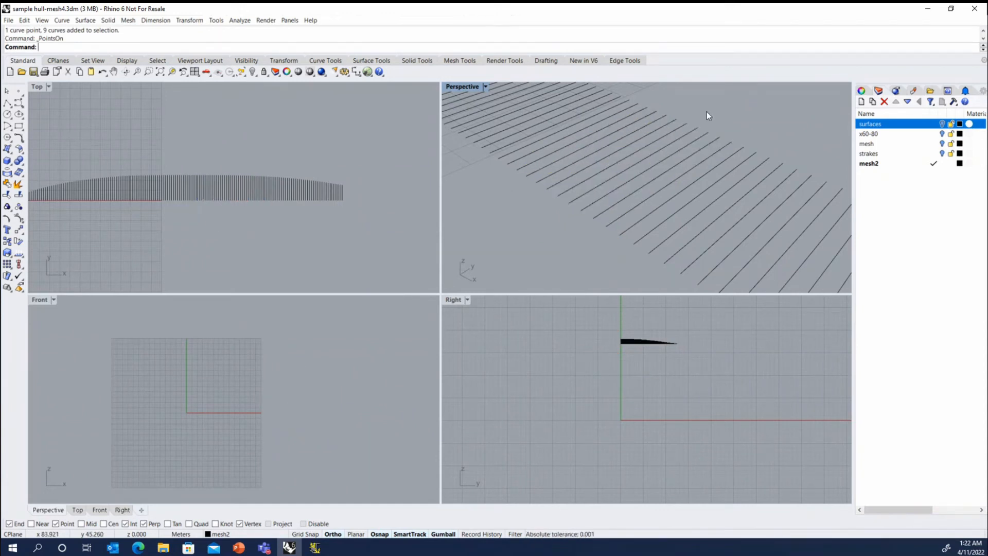
# Undo back to before the meshing script was loaded, then check one of the original deck contours by selecting and deselecting it.
pyautogui.hotkey('ctrl', 'z')
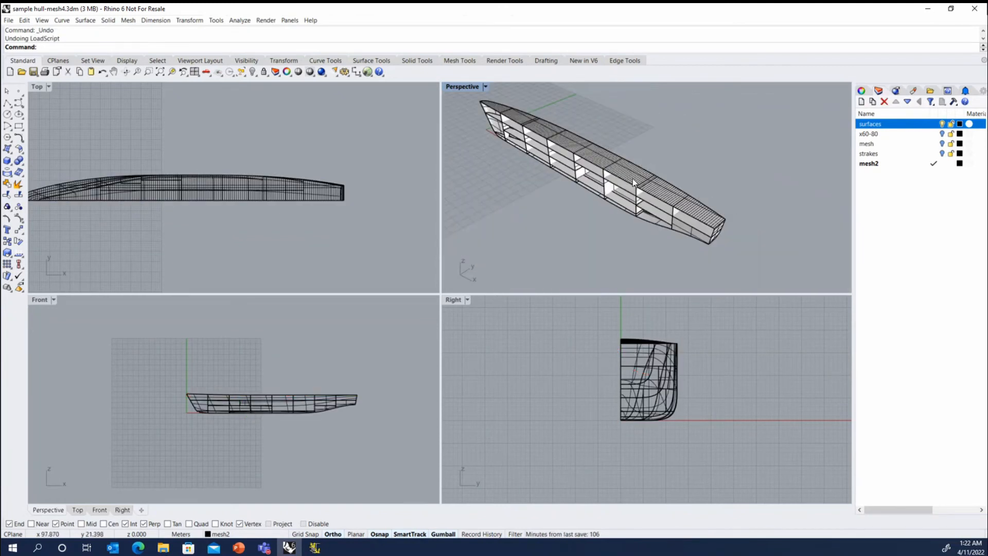
pyautogui.scroll(5, 628, 175)
pyautogui.click(622, 172)
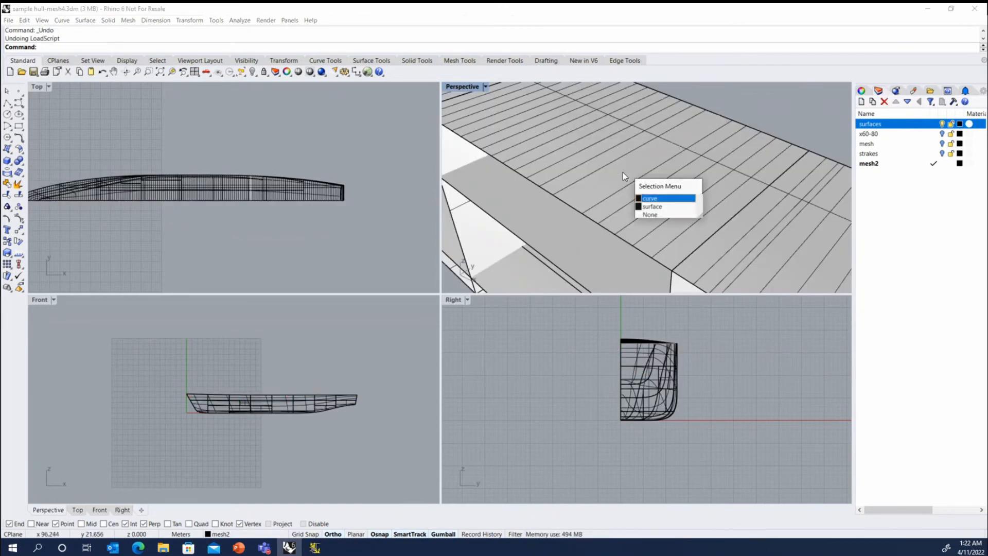
pyautogui.click(656, 201)
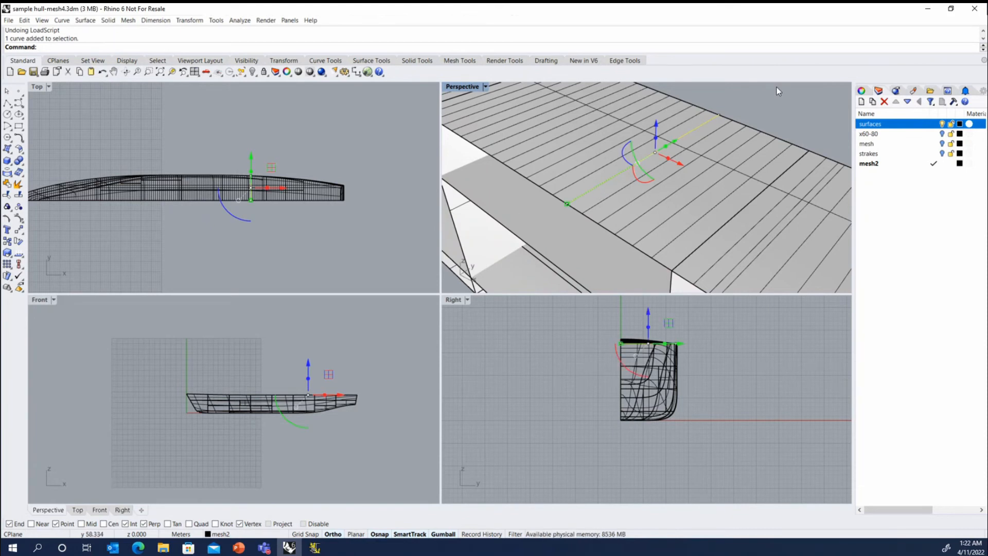
pyautogui.press('Escape')
pyautogui.scroll(-5, 630, 225)
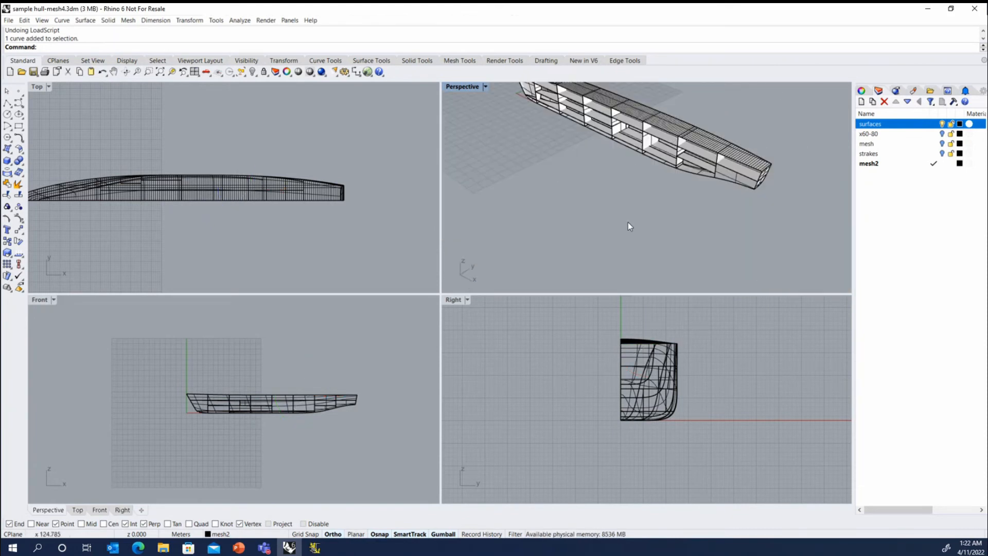
# Select all the deck contour curves with SelCrv.
pyautogui.moveTo(627, 222); pyautogui.dragTo(706, 221, button='right')
pyautogui.moveTo(552, 130); pyautogui.dragTo(527, 177, button='right')
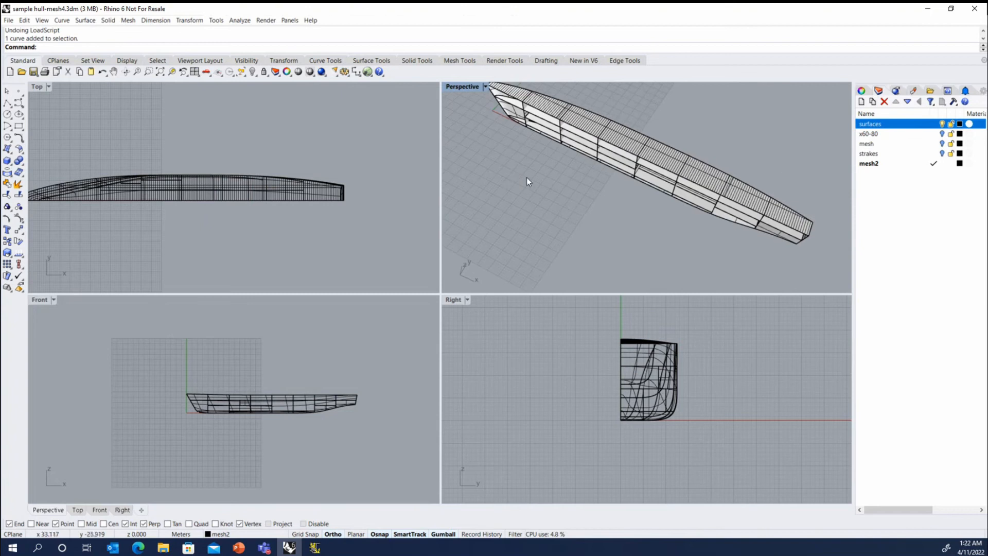
pyautogui.scroll(3, 569, 194)
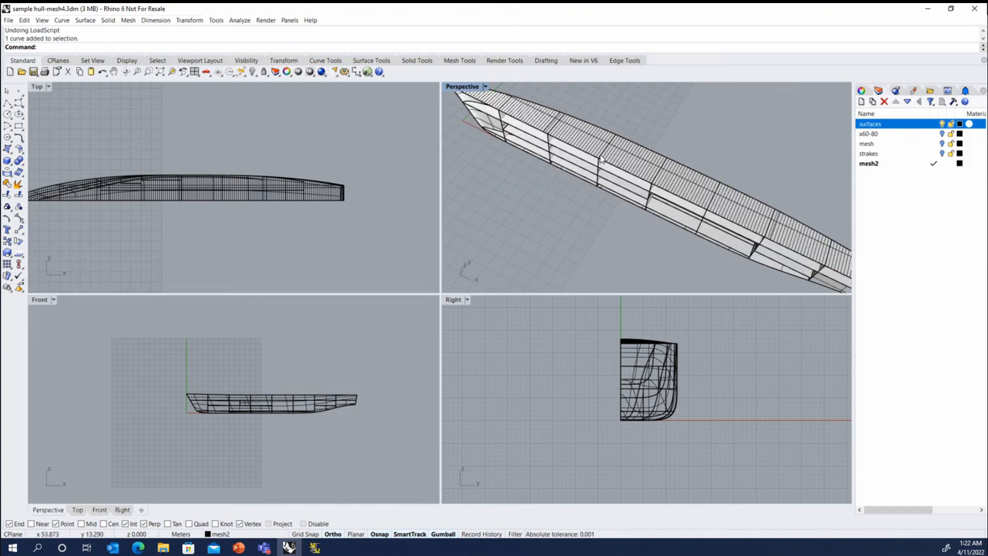
pyautogui.write('SelCrv')
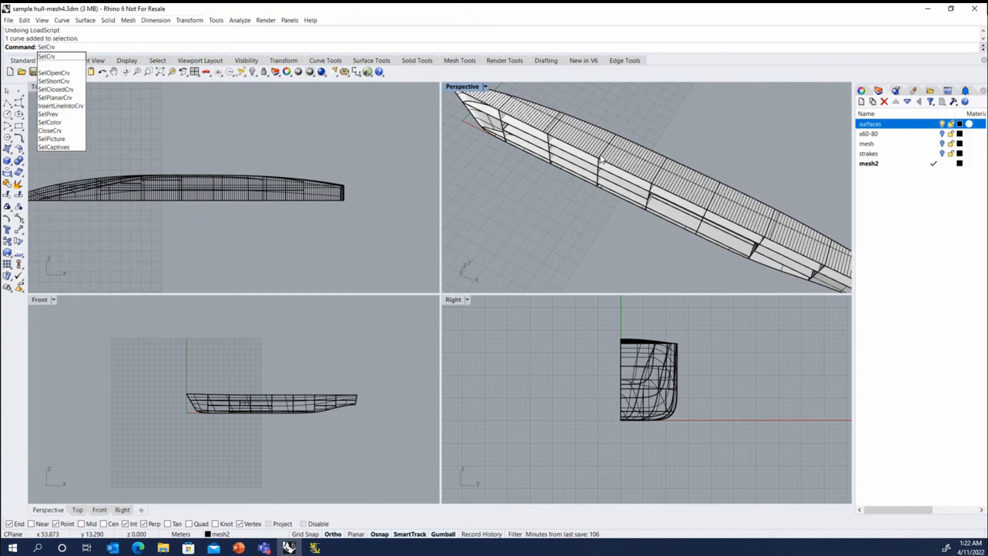
pyautogui.press('Return')
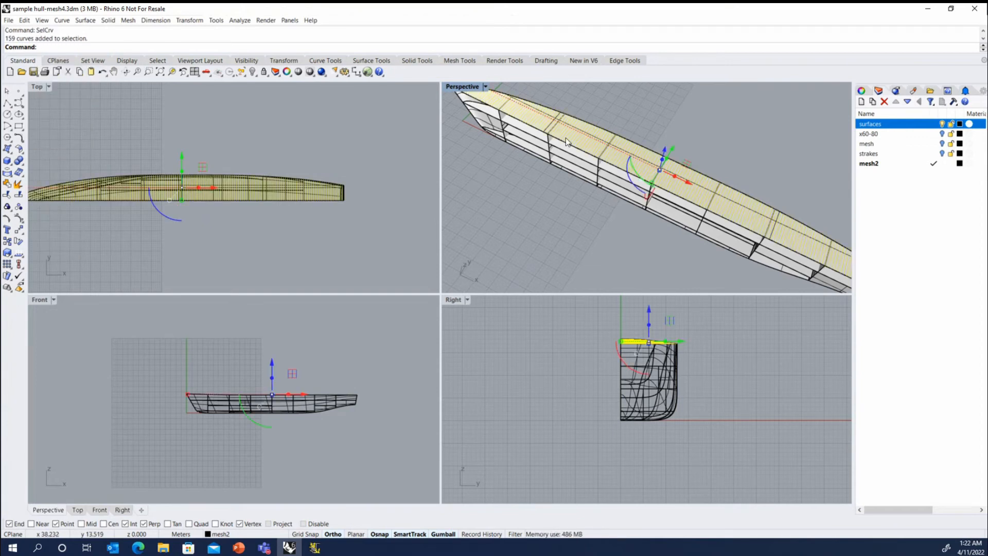
# Contour the selected deck curves over a range from the centreline to about 7 m outboard, with 1 m between contours.
pyautogui.write('Countour')
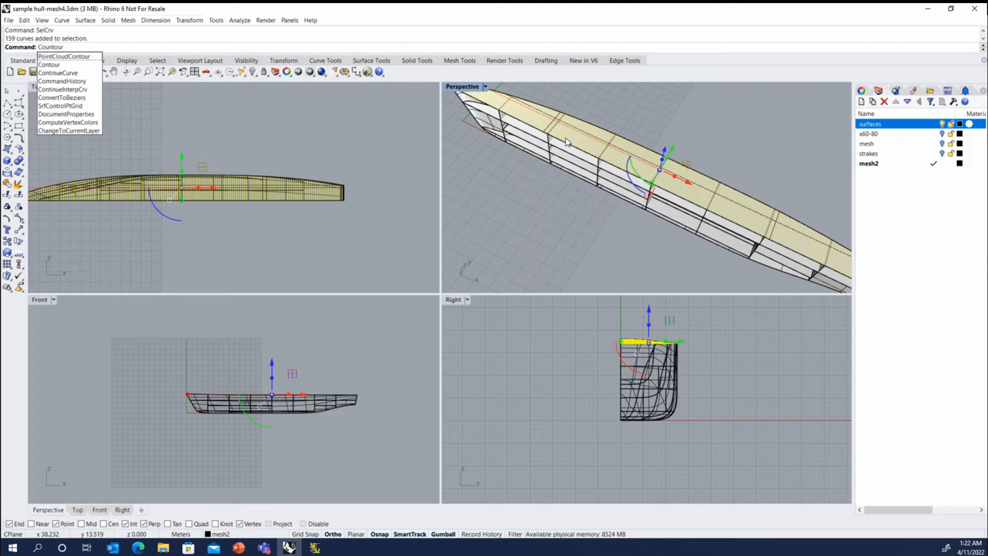
pyautogui.press('Return')
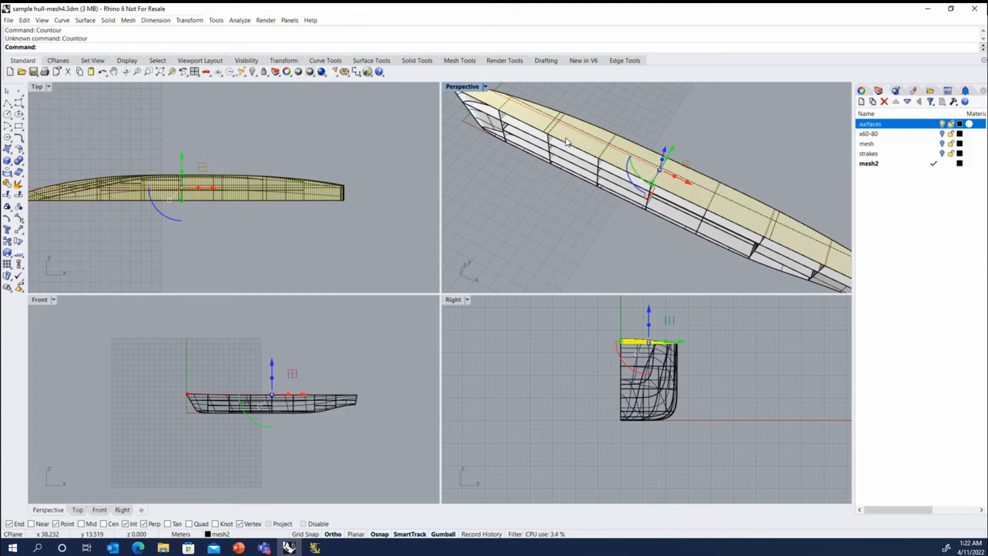
pyautogui.write('Contour')
pyautogui.press('Return')
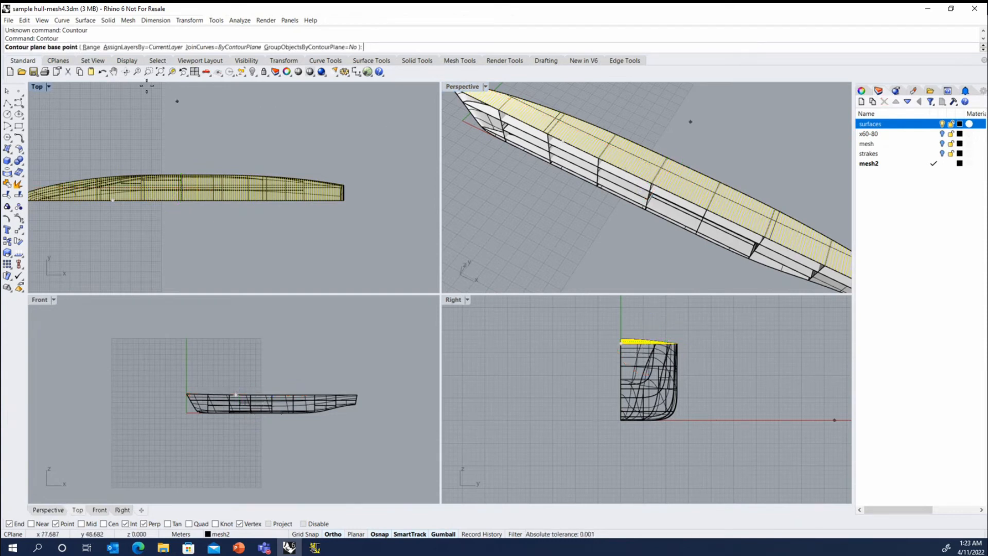
pyautogui.click(91, 48)
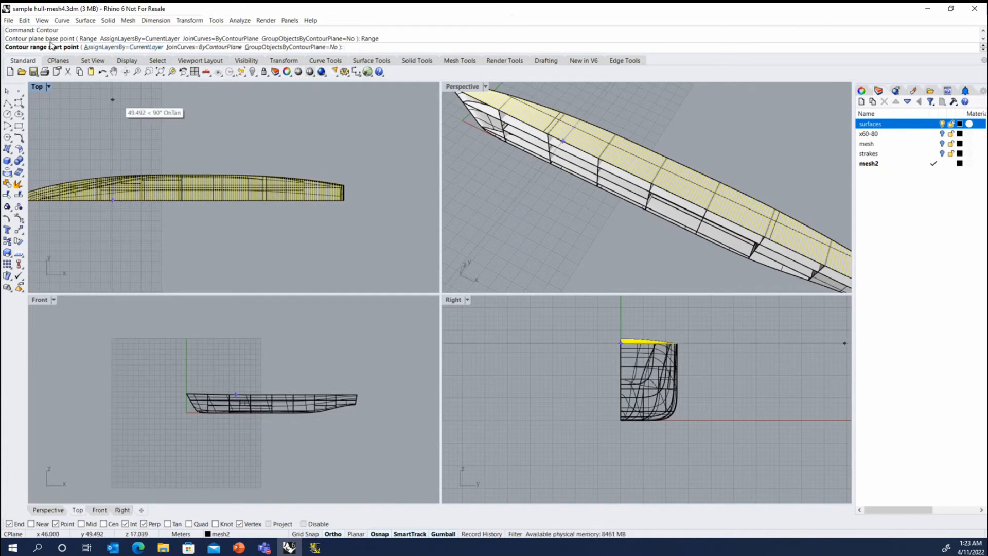
pyautogui.scroll(5, 175, 186)
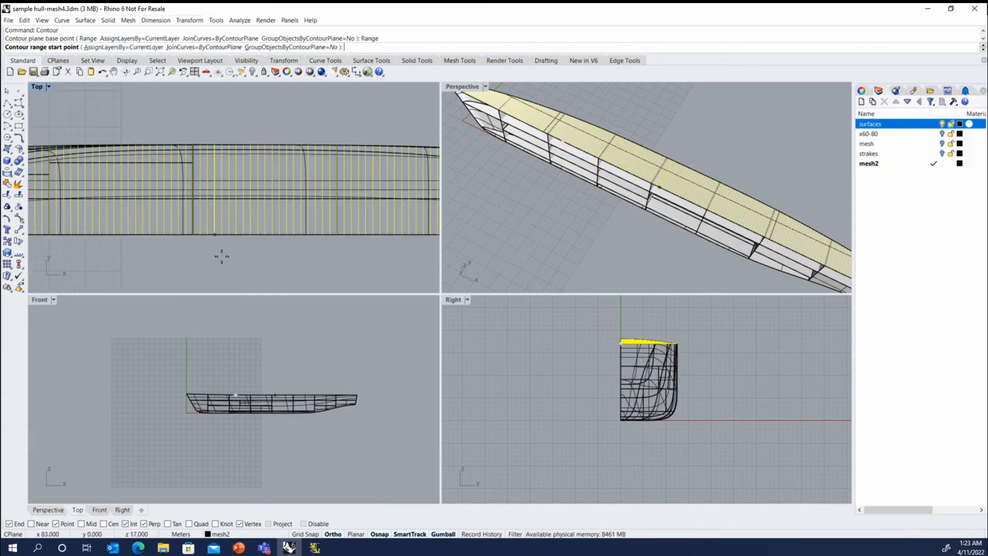
pyautogui.scroll(2, 221, 242)
pyautogui.click(223, 233)
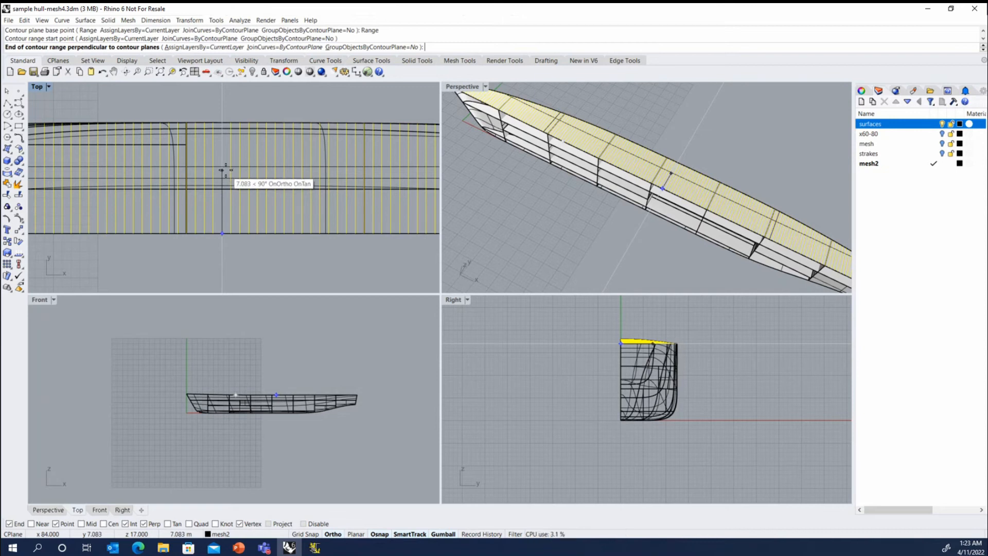
pyautogui.click(225, 169)
pyautogui.click(225, 169)
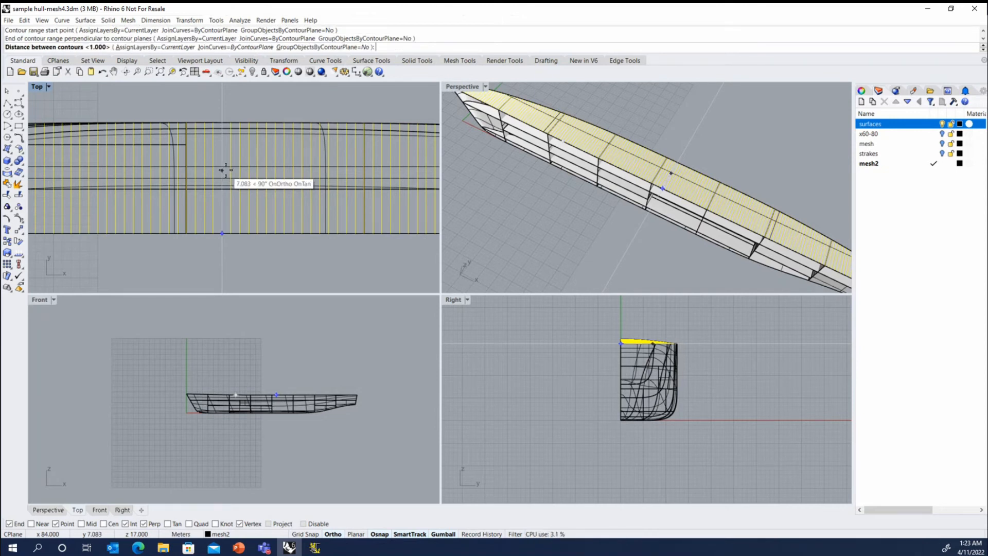
pyautogui.press('Return')
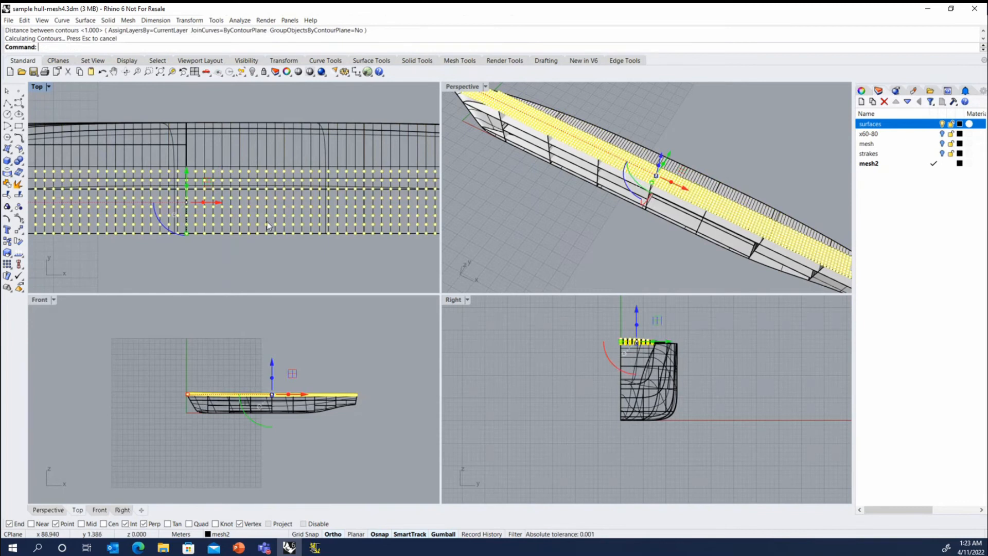
# Reselect the deck curves with SelCrv and contour a range from the outermost row of points to about 3 m further outboard at 0.75 m spacing.
pyautogui.write('SelCrv')
pyautogui.press('Return')
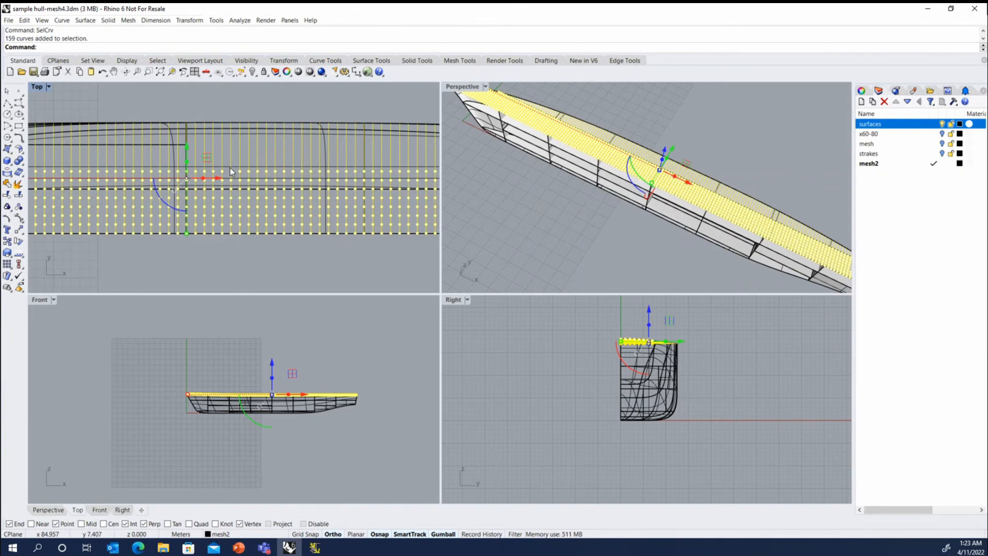
pyautogui.scroll(5, 230, 172)
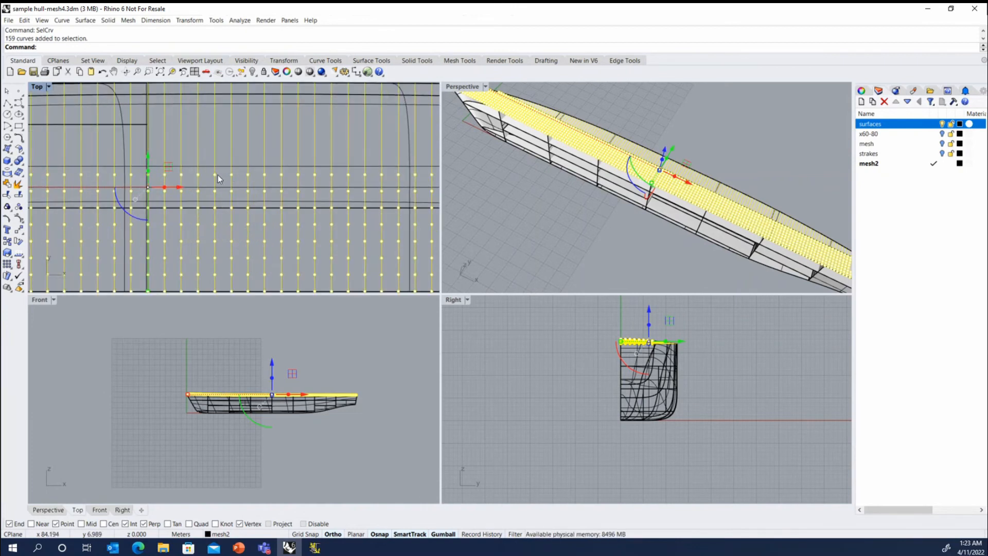
pyautogui.press('Return')
pyautogui.rightClick(336, 35)
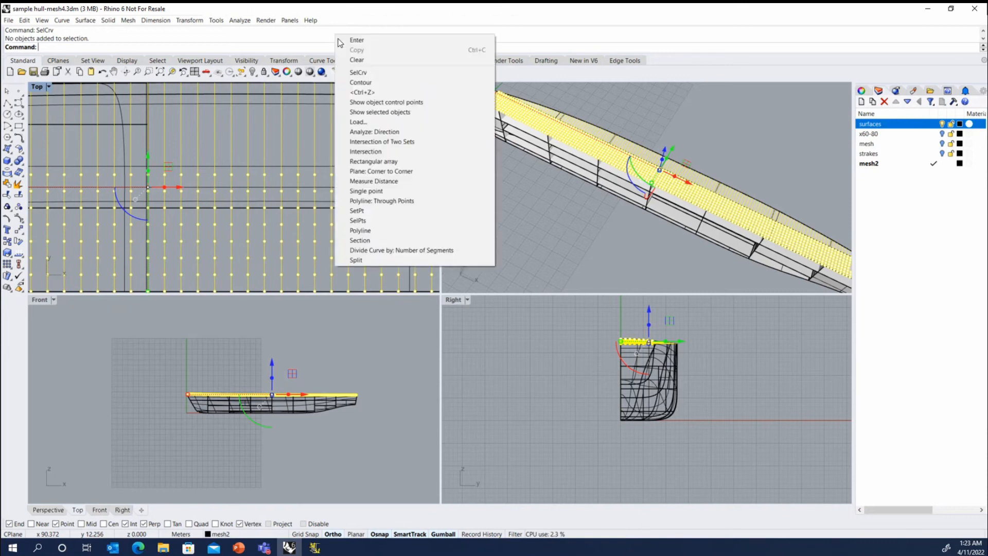
pyautogui.click(367, 83)
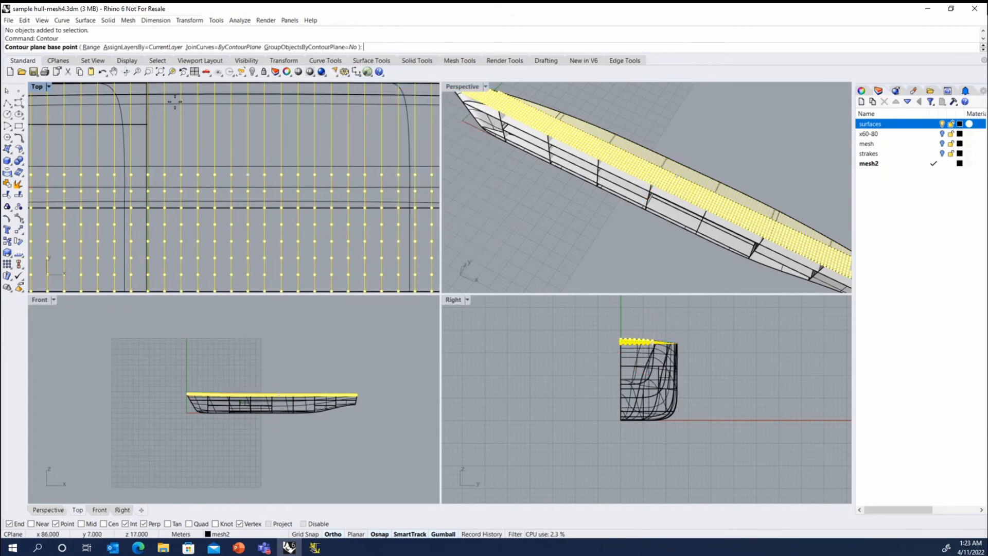
pyautogui.write('r')
pyautogui.press('Return')
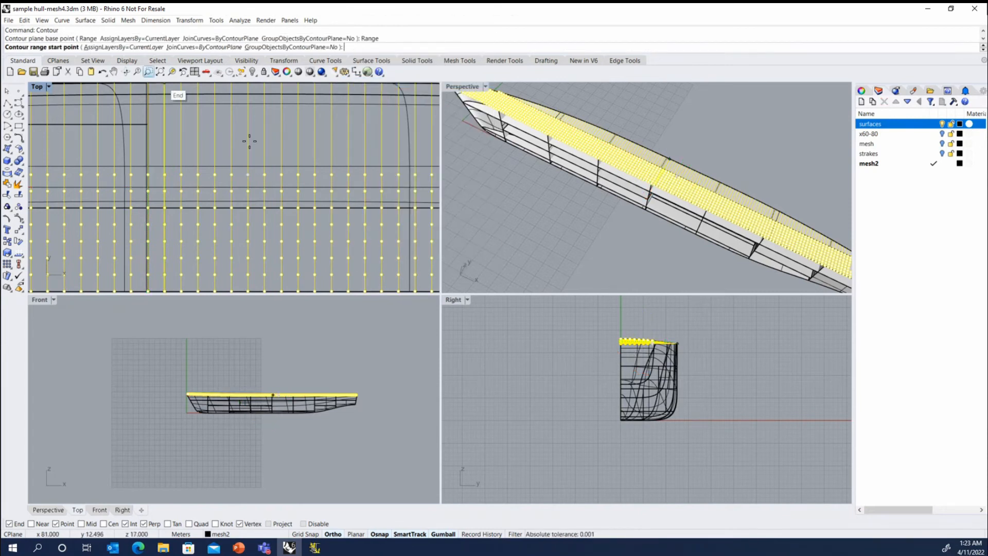
pyautogui.click(250, 173)
pyautogui.scroll(-3, 250, 154)
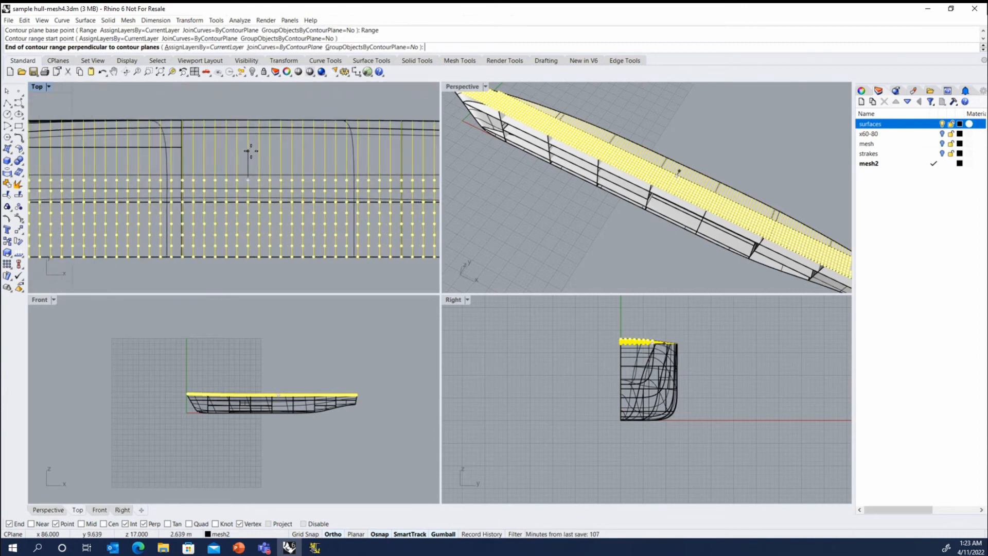
pyautogui.scroll(1, 250, 150)
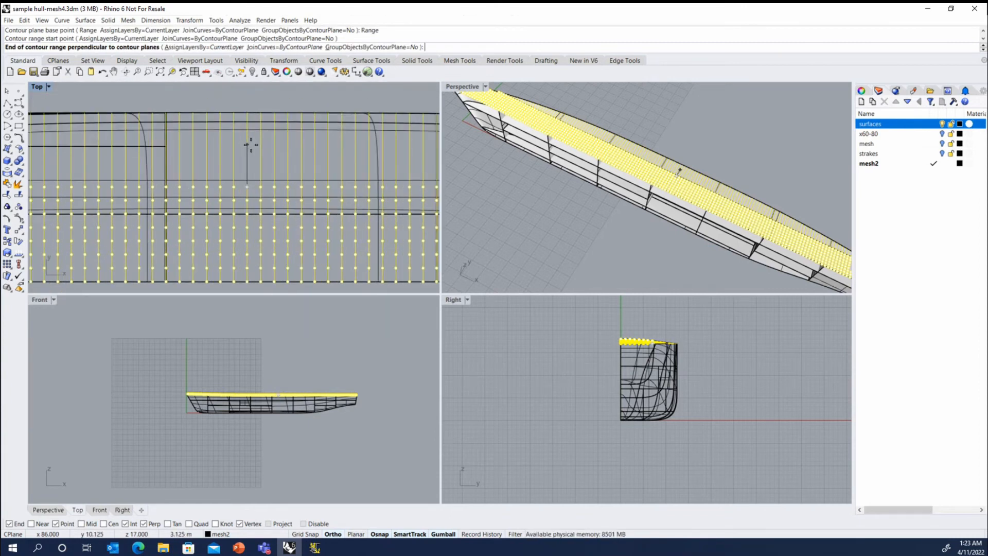
pyautogui.click(250, 144)
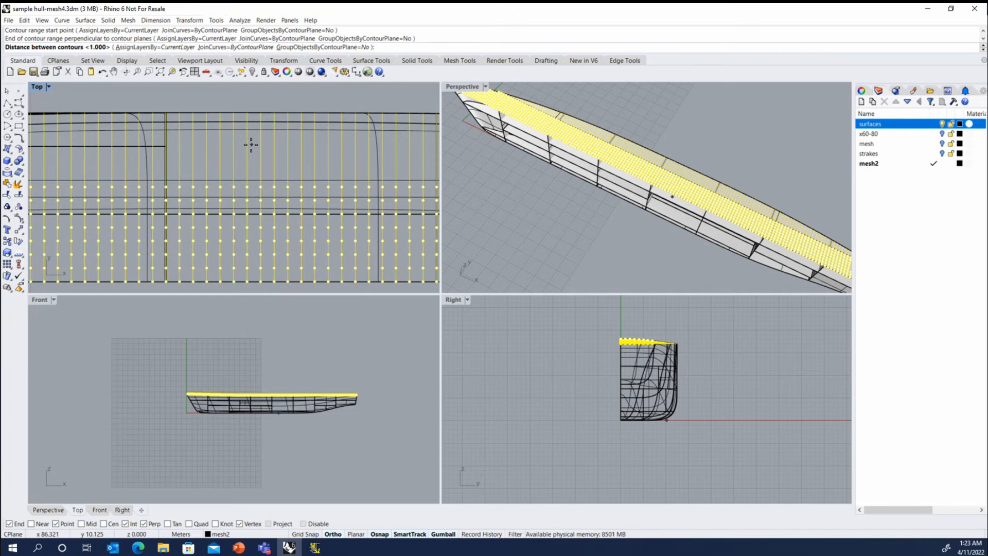
pyautogui.write('.75')
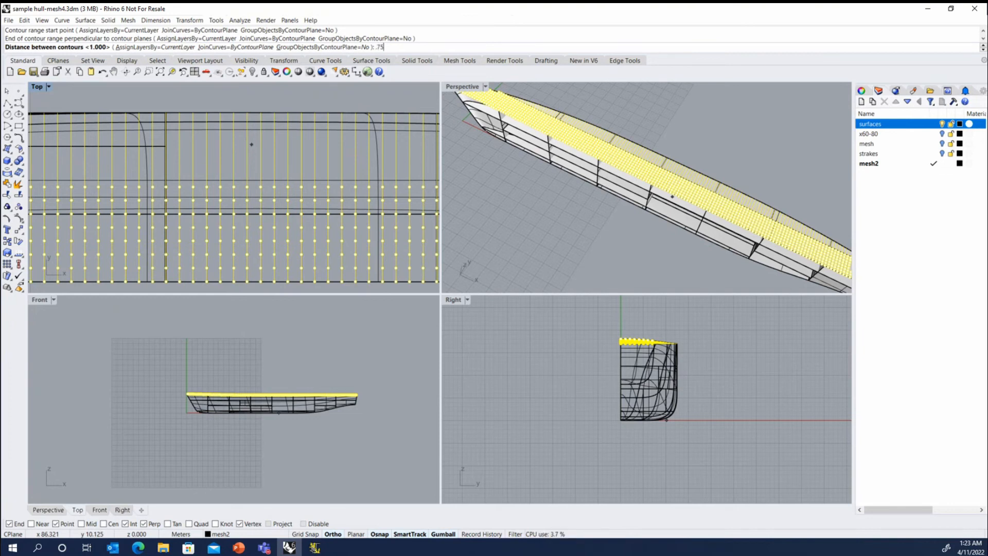
pyautogui.press('Return')
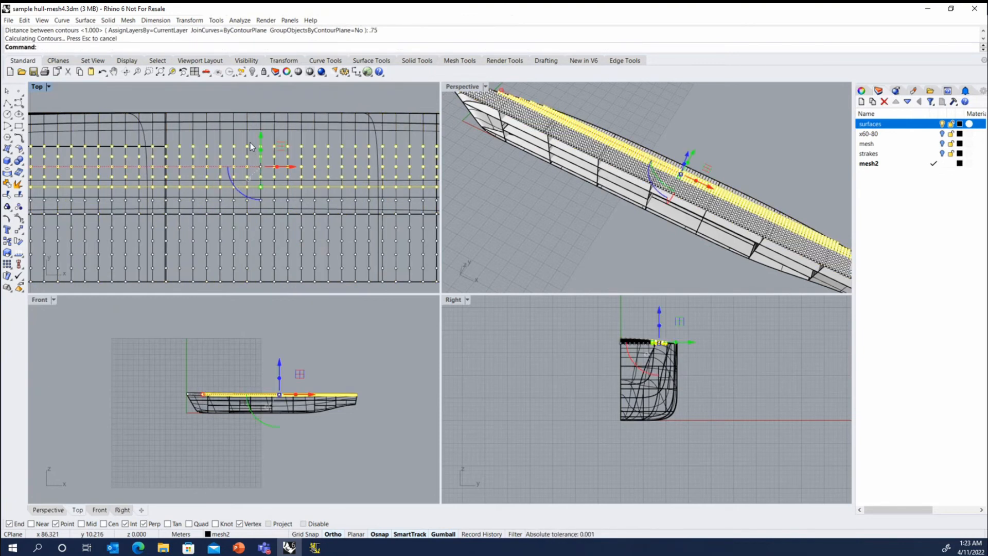
pyautogui.scroll(-4, 247, 143)
pyautogui.press('Escape')
# Check for overlapping points on the row where the two contour ranges meet.
pyautogui.scroll(10, 249, 159)
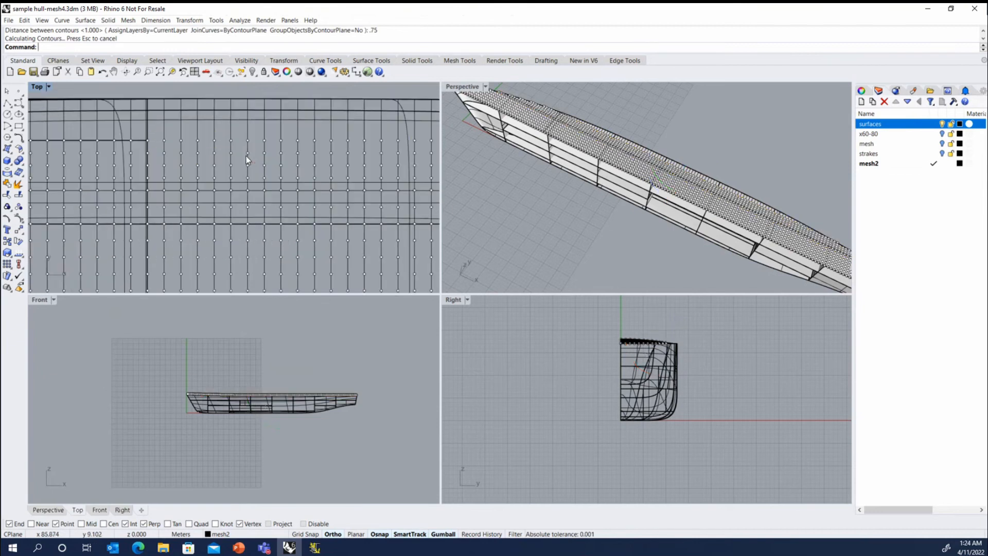
pyautogui.scroll(-3, 242, 181)
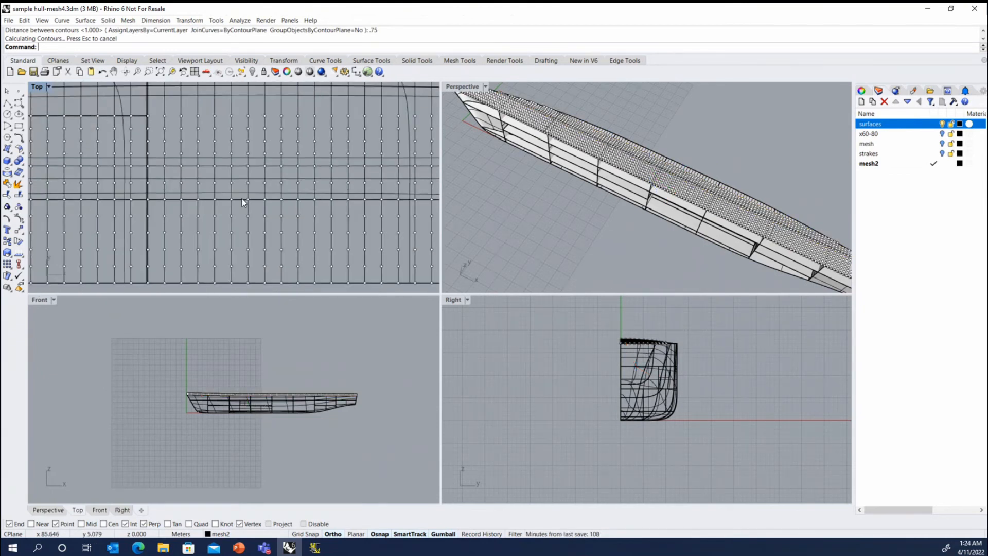
pyautogui.click(249, 166)
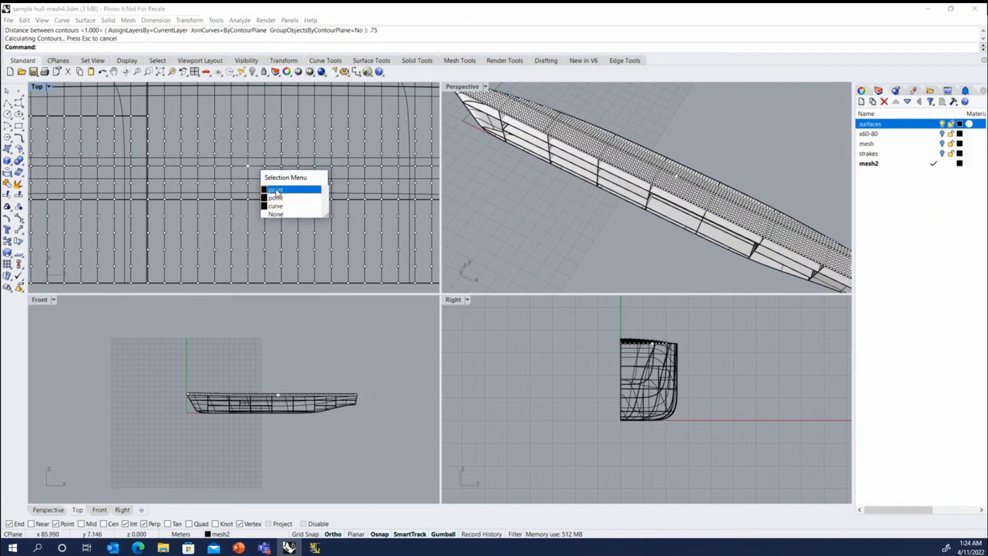
pyautogui.click(277, 197)
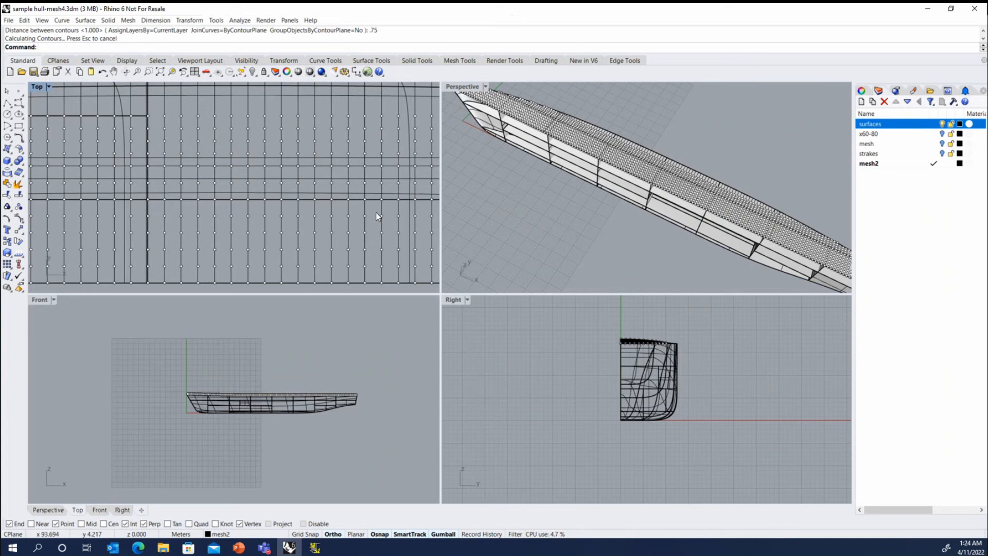
# Select the duplicate points along the shared row with SelDup and delete them.
pyautogui.write('SelDup')
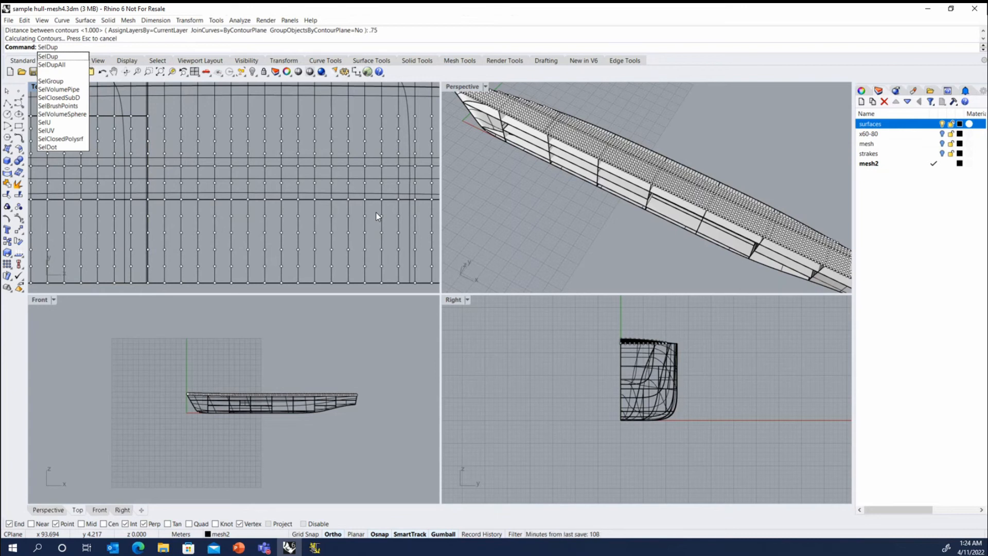
pyautogui.press('Return')
pyautogui.scroll(-5, 346, 192)
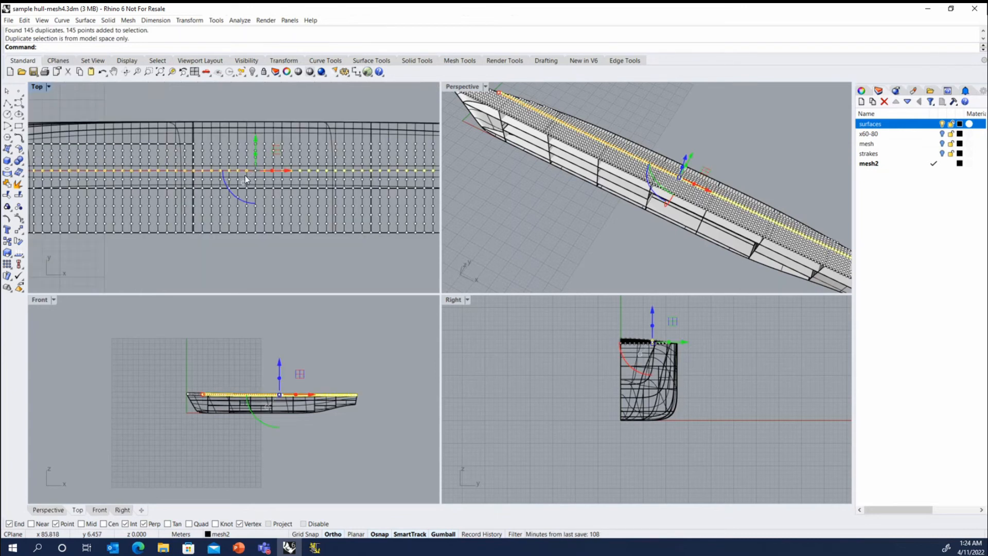
pyautogui.press('Delete')
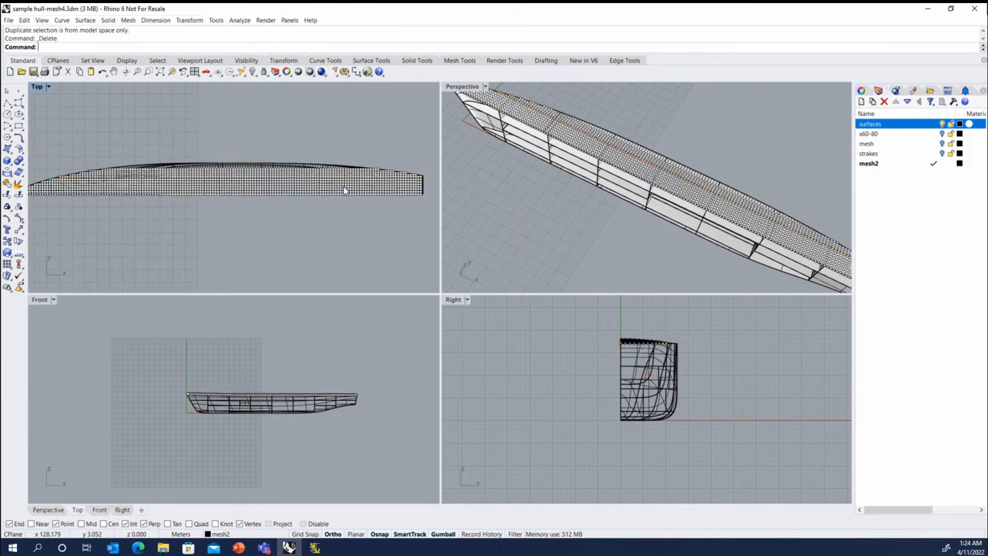
# Select all the contour points on the deck with SelPt and delete them.
pyautogui.scroll(6, 245, 175)
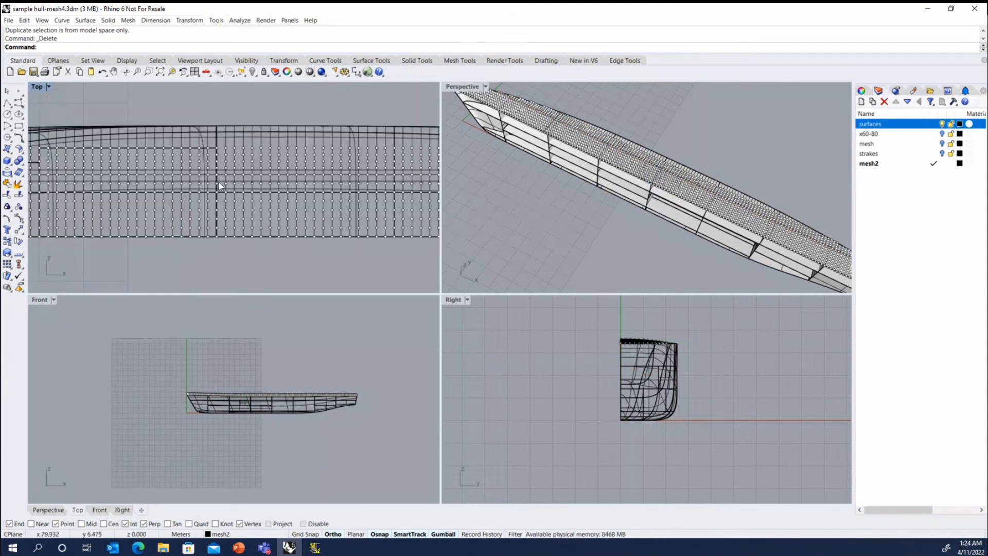
pyautogui.scroll(-3, 224, 172)
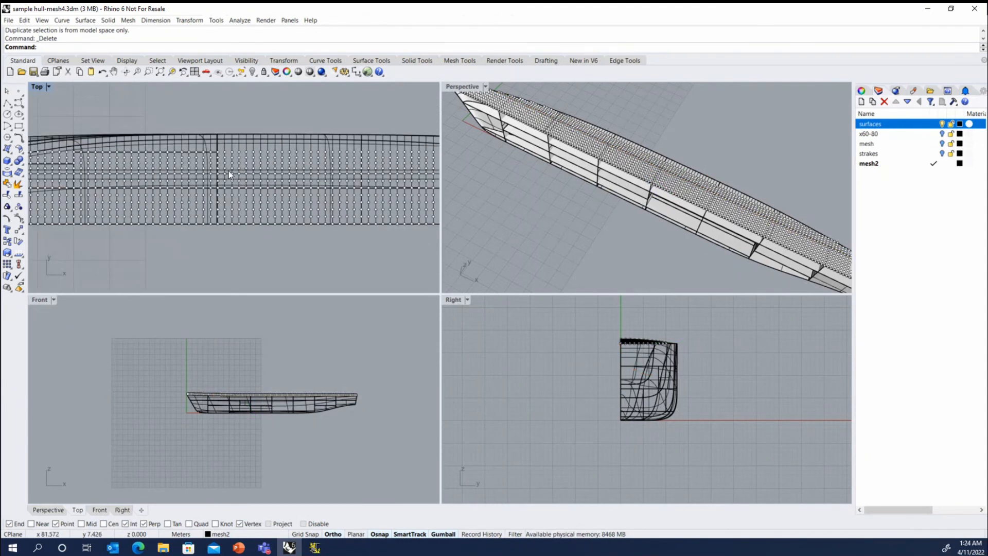
pyautogui.write('selpt')
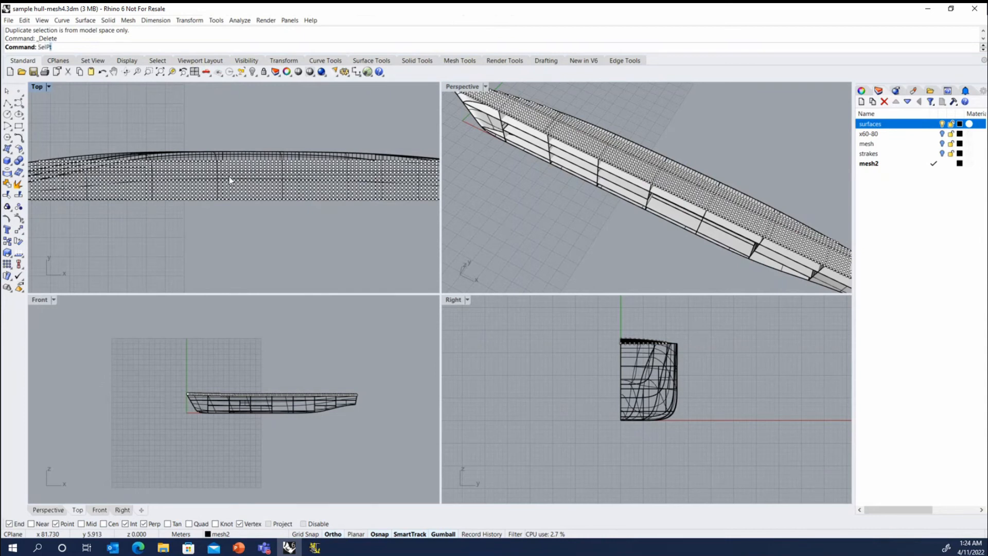
pyautogui.press('Return')
pyautogui.press('Delete')
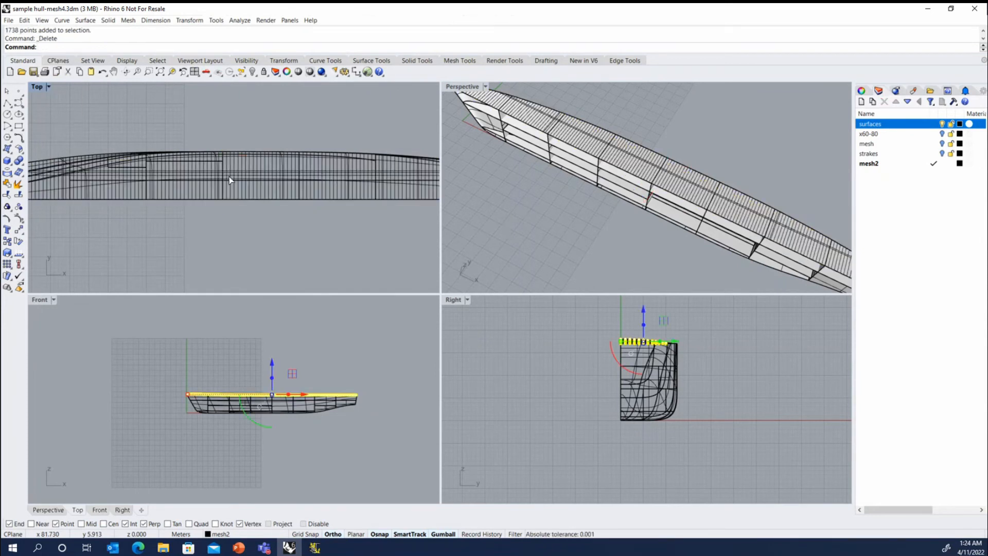
# Select the deck curves with SelCrv, contour them outboard from a base point on the centreline at 1 m spacing, and deselect the resulting points.
pyautogui.write('selcrv')
pyautogui.press('Return')
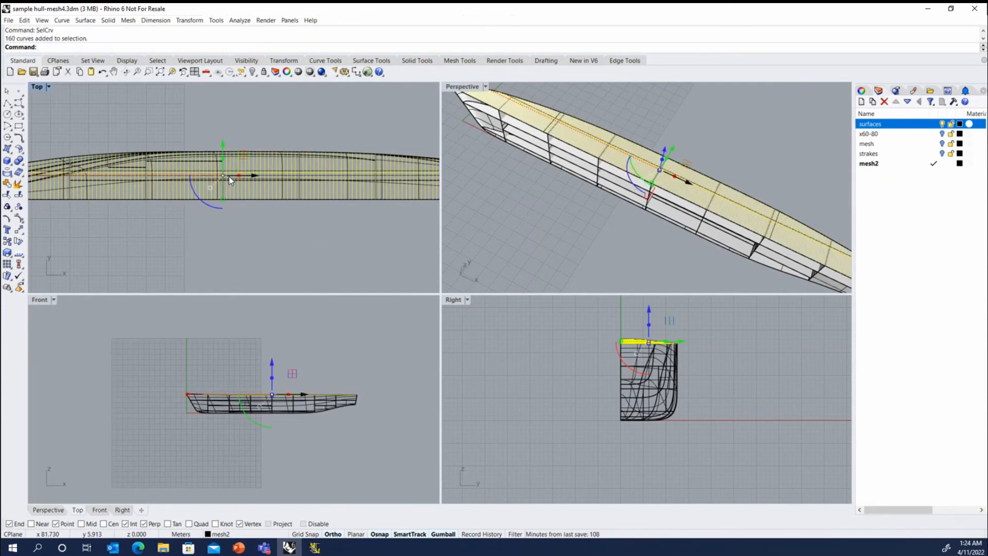
pyautogui.write('contour')
pyautogui.press('Return')
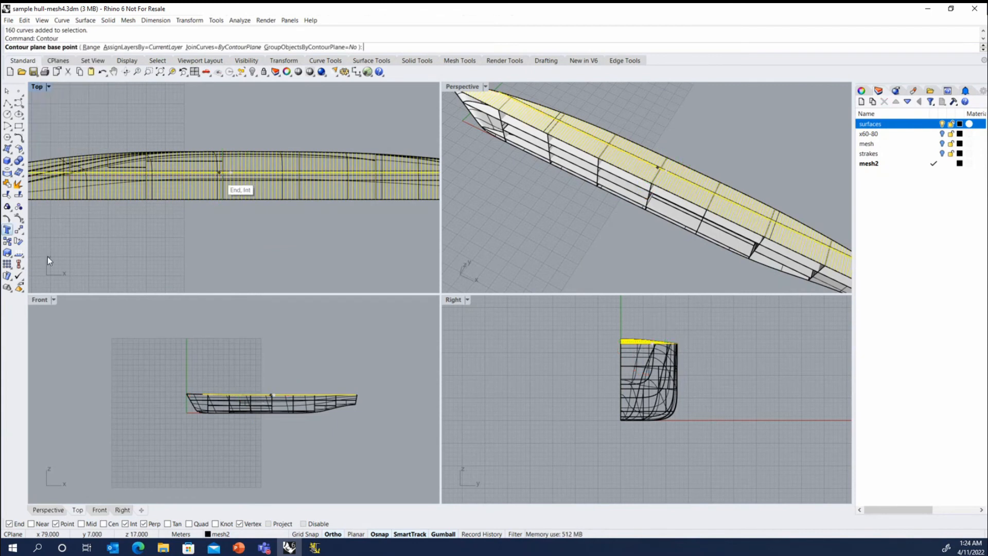
pyautogui.scroll(3, 236, 185)
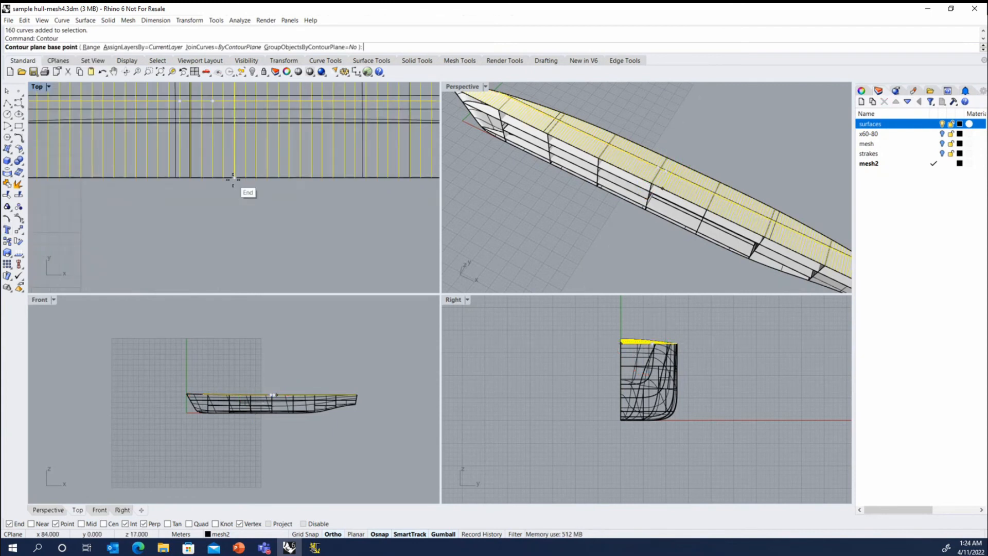
pyautogui.click(233, 179)
pyautogui.scroll(-3, 237, 185)
pyautogui.click(251, 113)
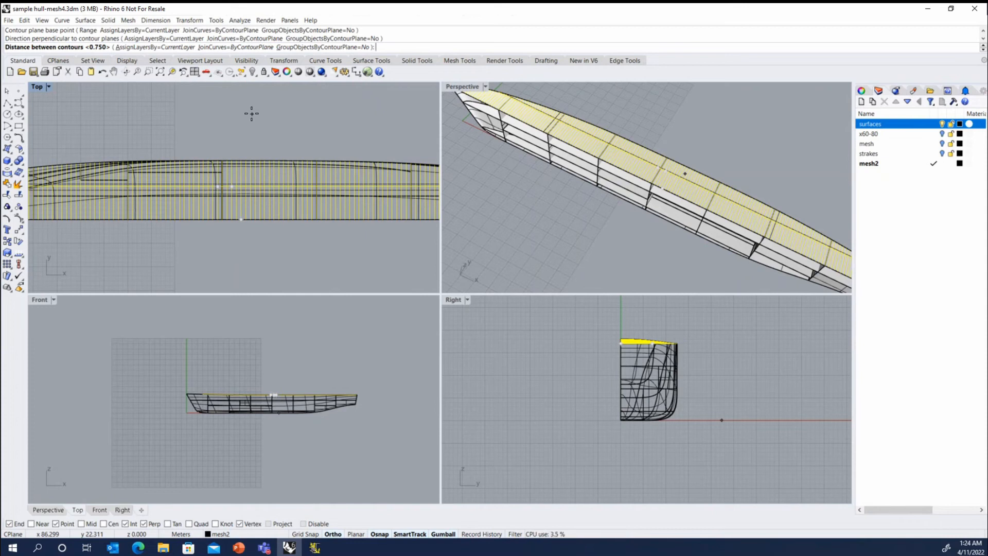
pyautogui.press('Return')
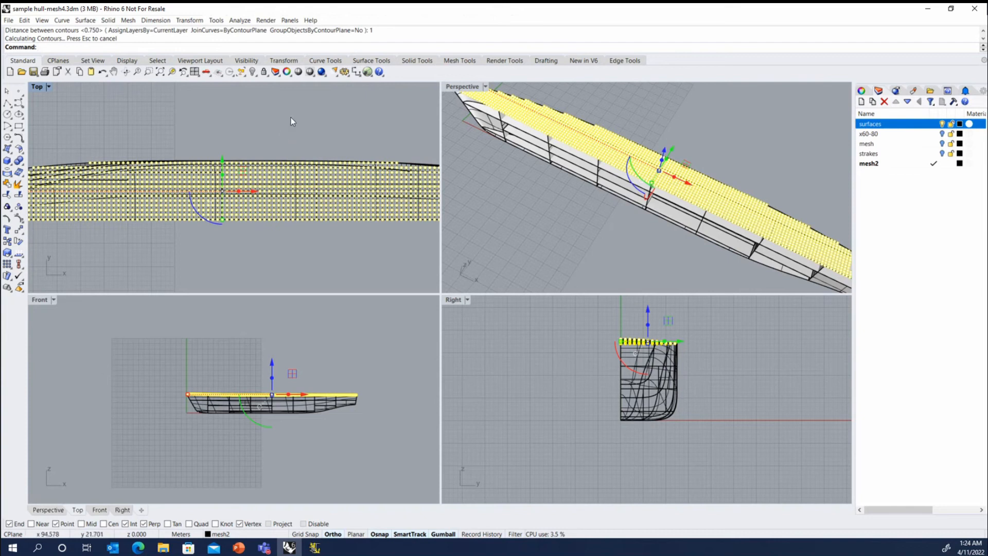
pyautogui.click(712, 139)
pyautogui.scroll(-6, 624, 165)
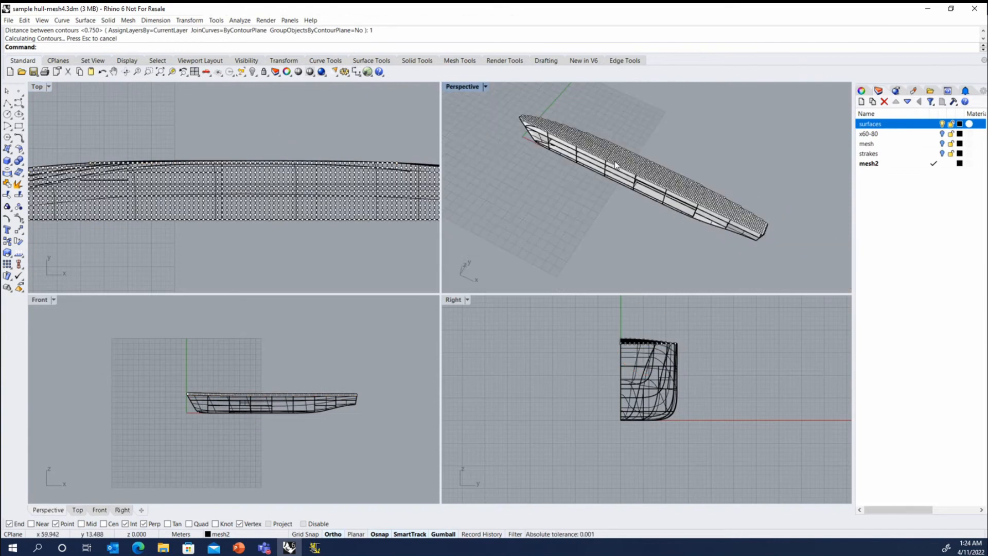
# Select all the ship's surfaces in the Front view, group them and hide them.
pyautogui.scroll(11, 640, 149)
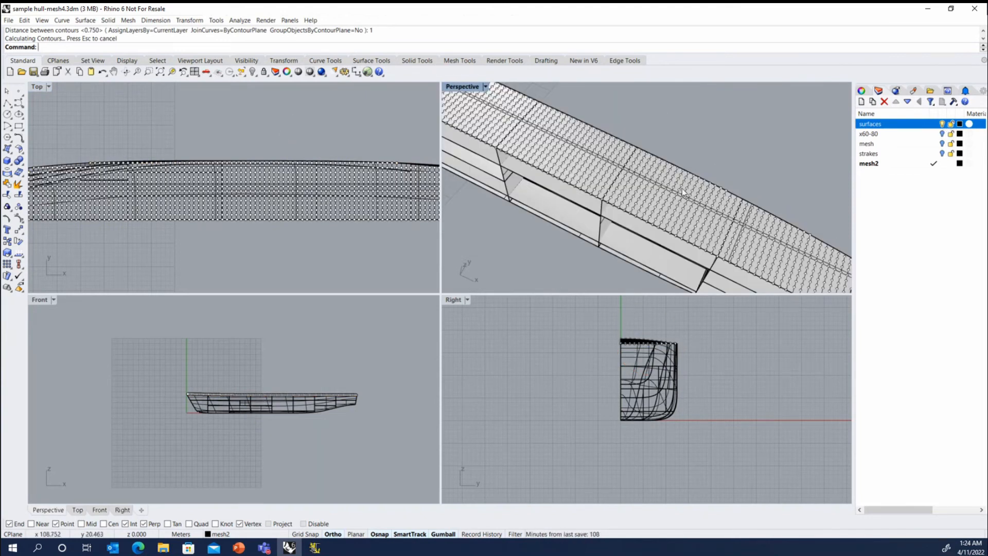
pyautogui.scroll(5, 732, 195)
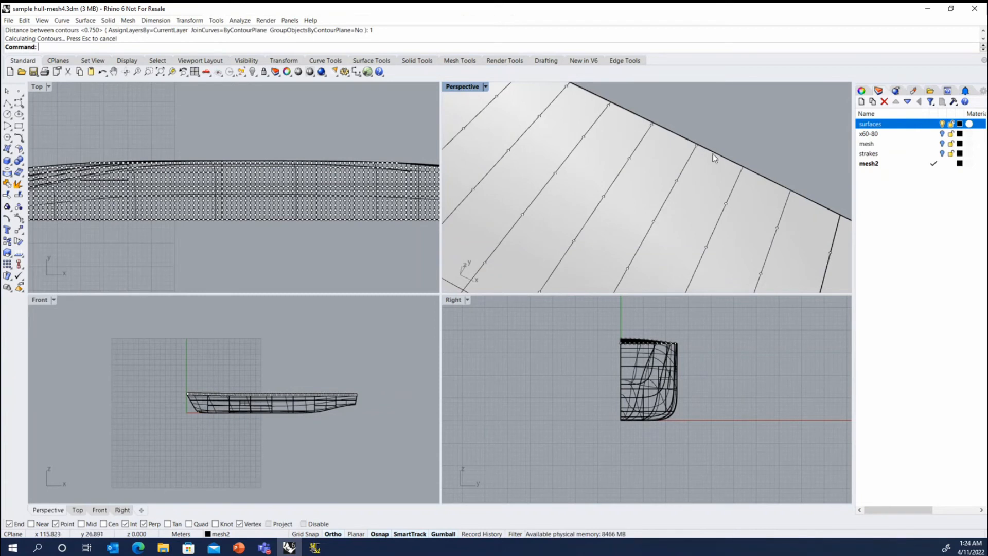
pyautogui.click(701, 191)
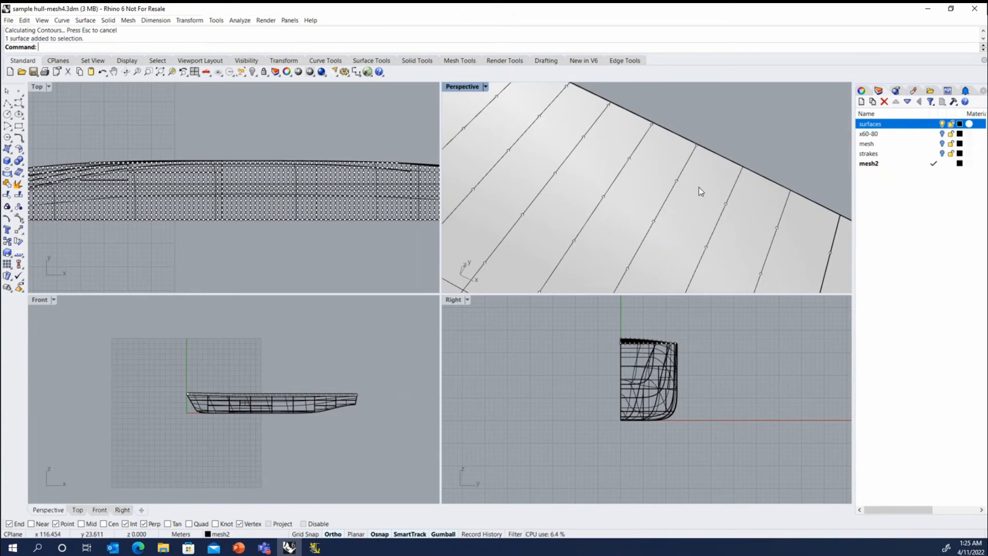
pyautogui.scroll(-3, 712, 140)
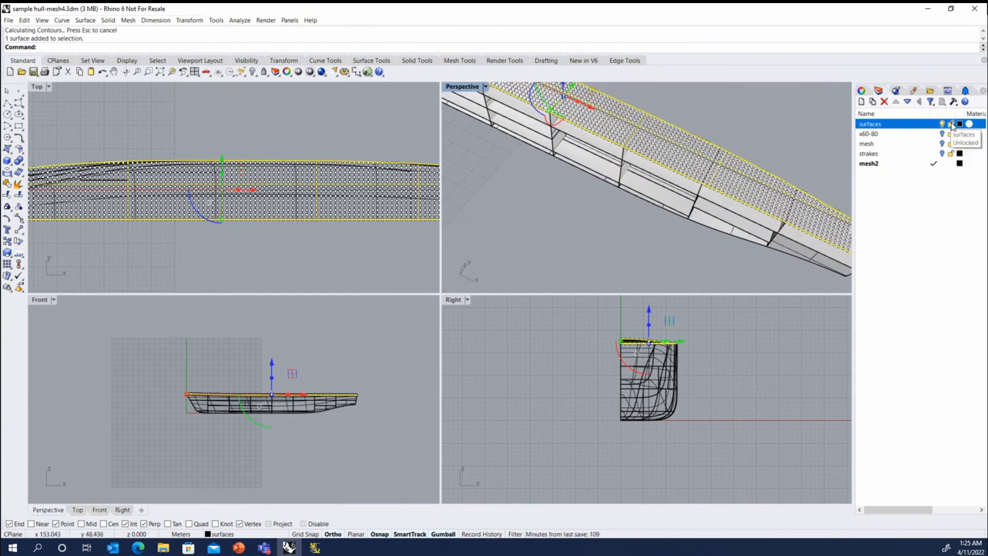
pyautogui.click(374, 435)
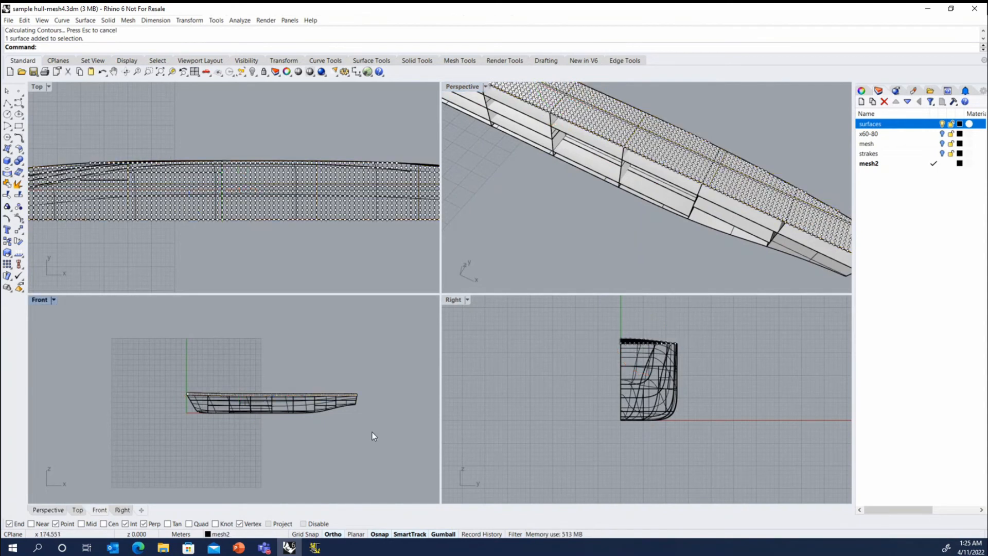
pyautogui.moveTo(374, 429); pyautogui.dragTo(163, 399)
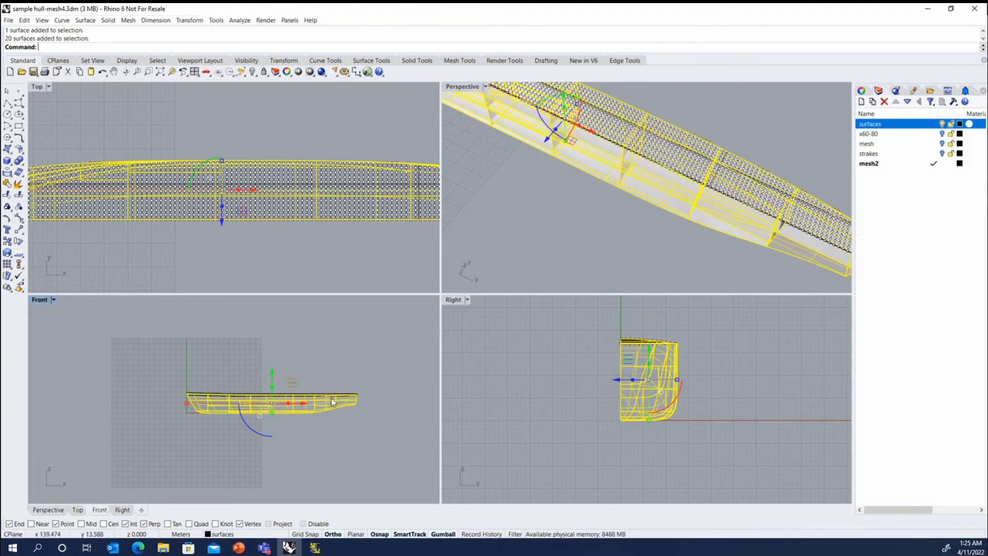
pyautogui.click(7, 207)
pyautogui.middleClick(163, 342)
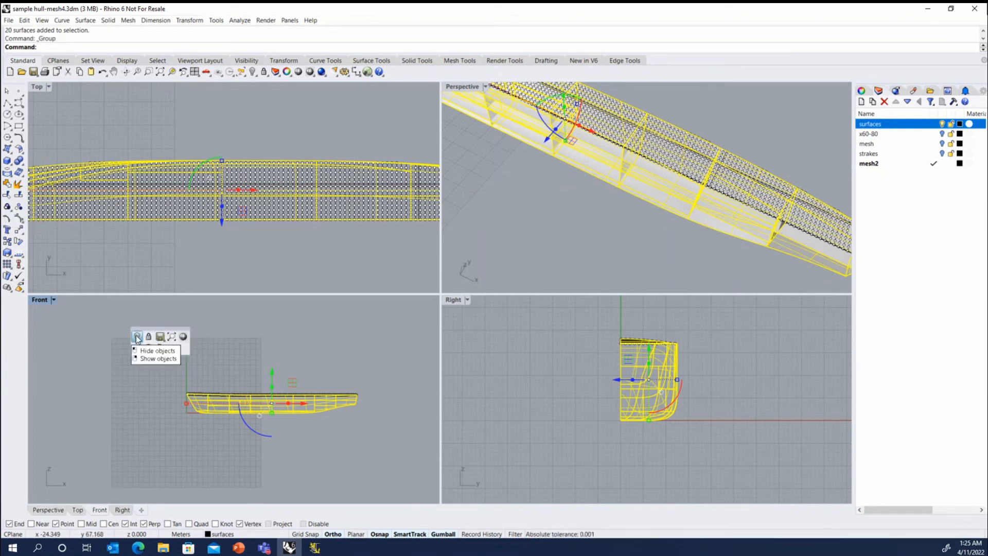
pyautogui.click(138, 337)
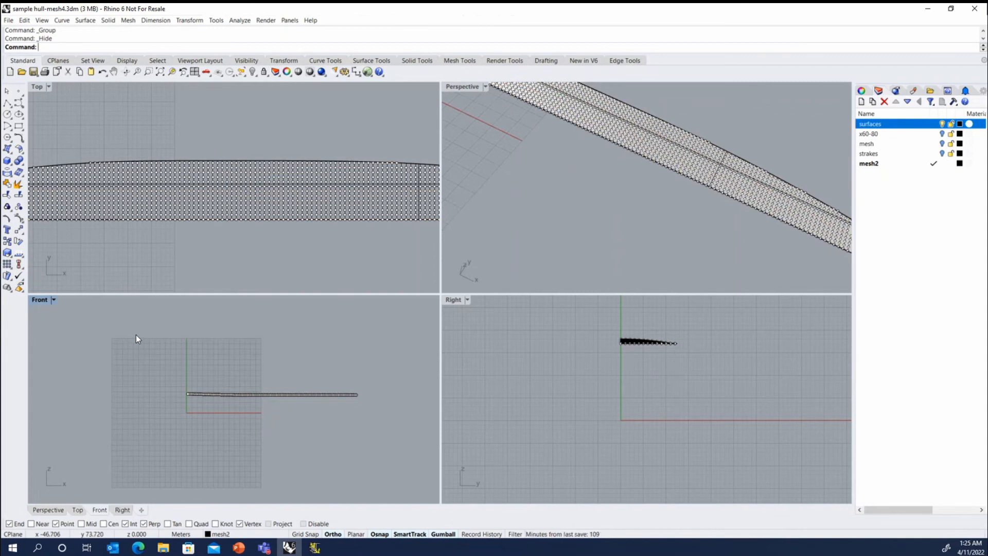
# Delete the three contour points lying too close to the outboard deck edge around x = 115 m.
pyautogui.scroll(6, 335, 177)
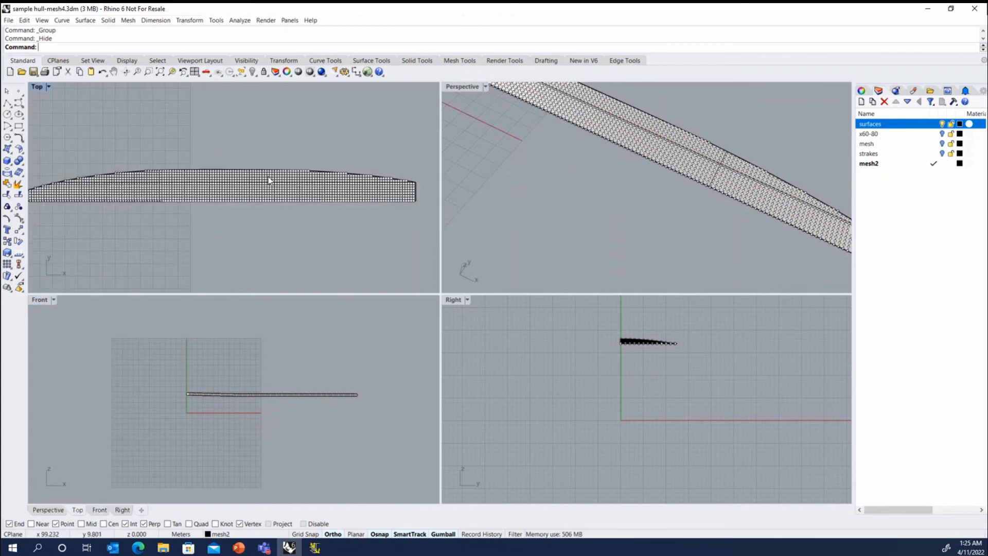
pyautogui.scroll(3, 242, 177)
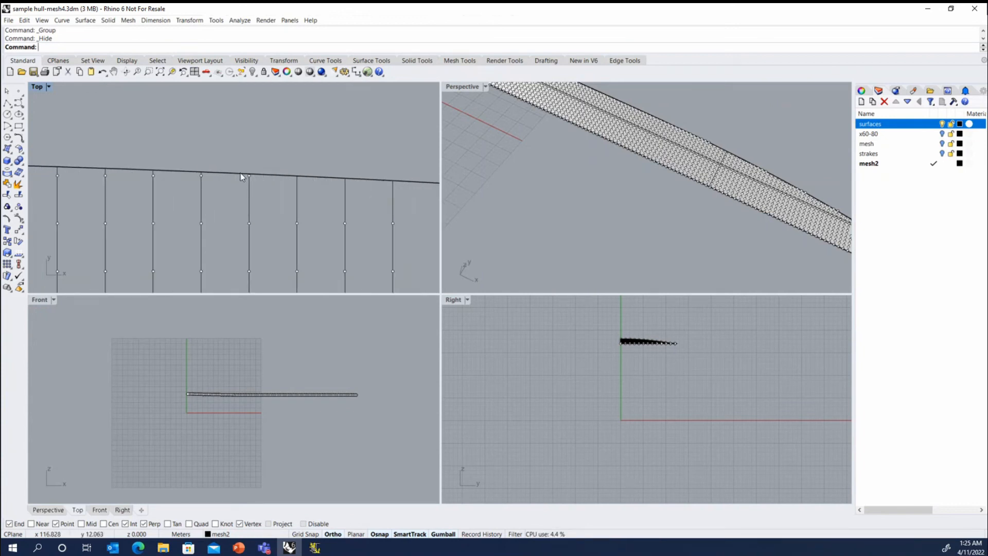
pyautogui.scroll(-3, 241, 177)
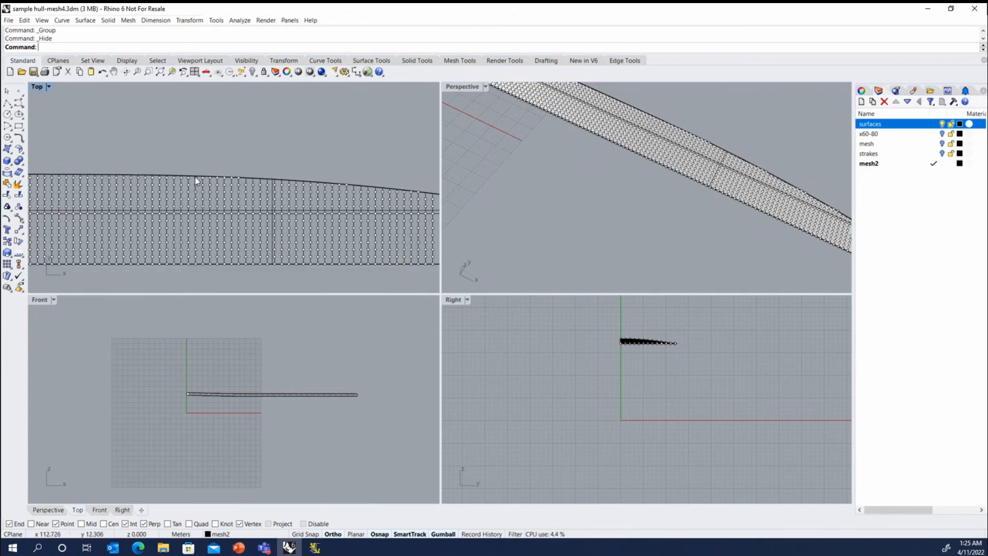
pyautogui.scroll(2, 196, 177)
pyautogui.moveTo(205, 158); pyautogui.dragTo(288, 175)
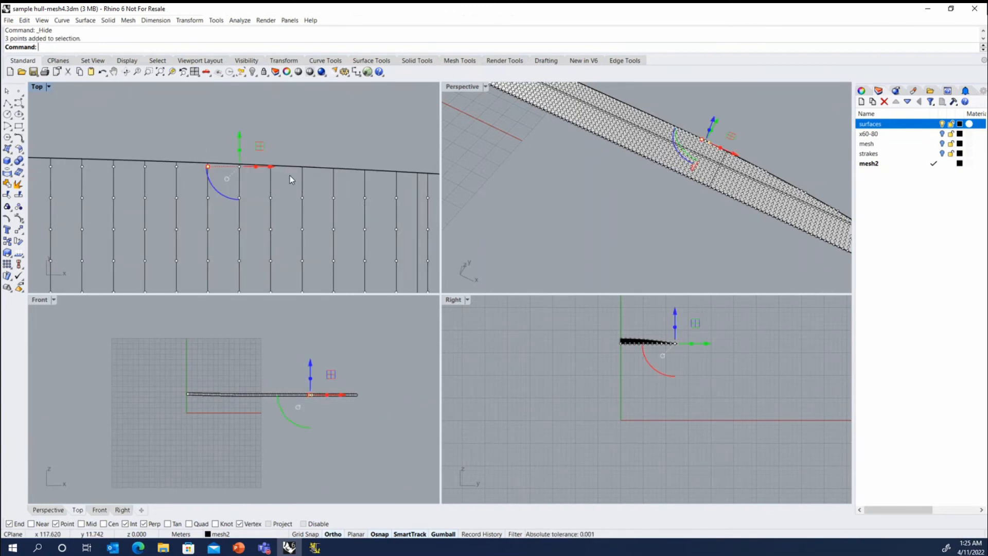
pyautogui.press('Delete')
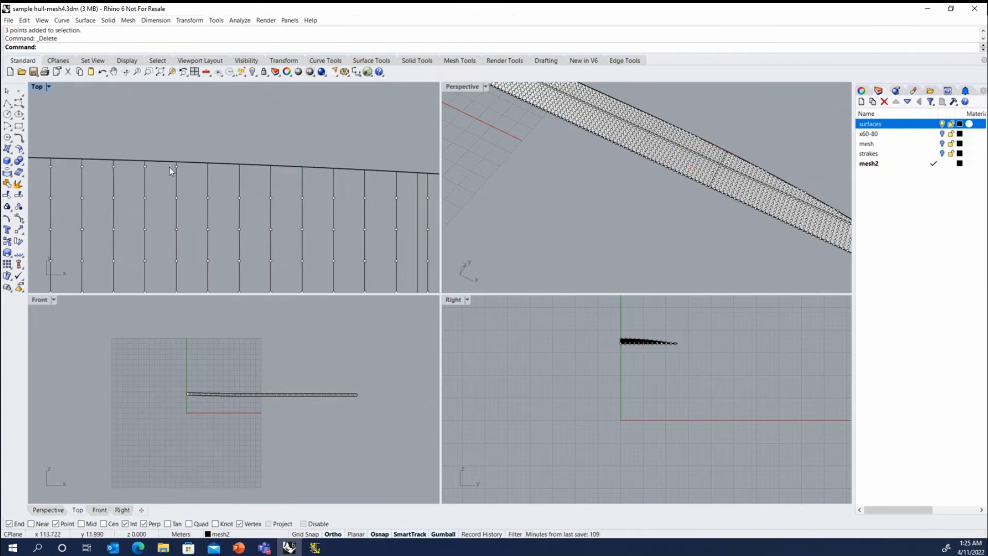
# Delete the contour points crowding the outboard deck edge around x = 130 m and slightly further aft.
pyautogui.scroll(-2, 154, 165)
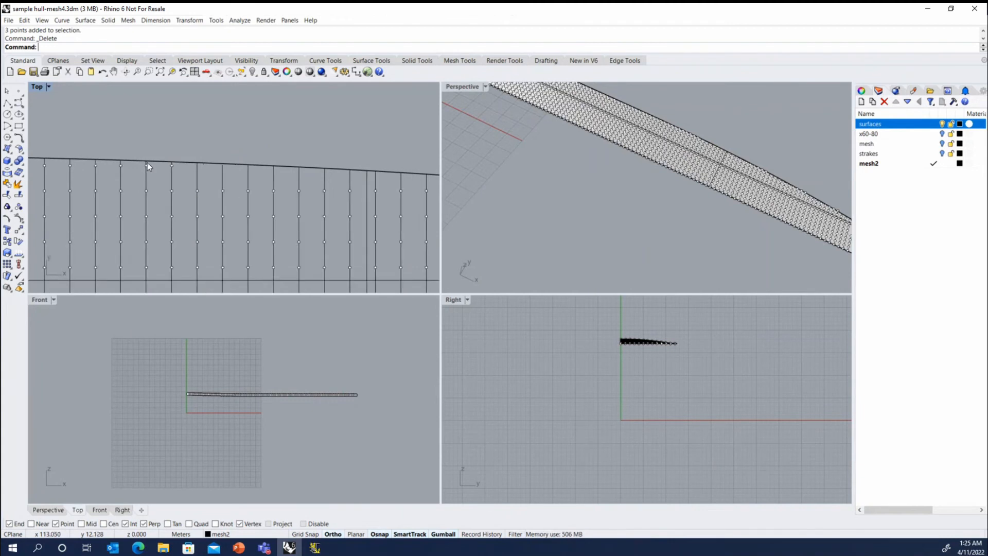
pyautogui.scroll(-1, 129, 172)
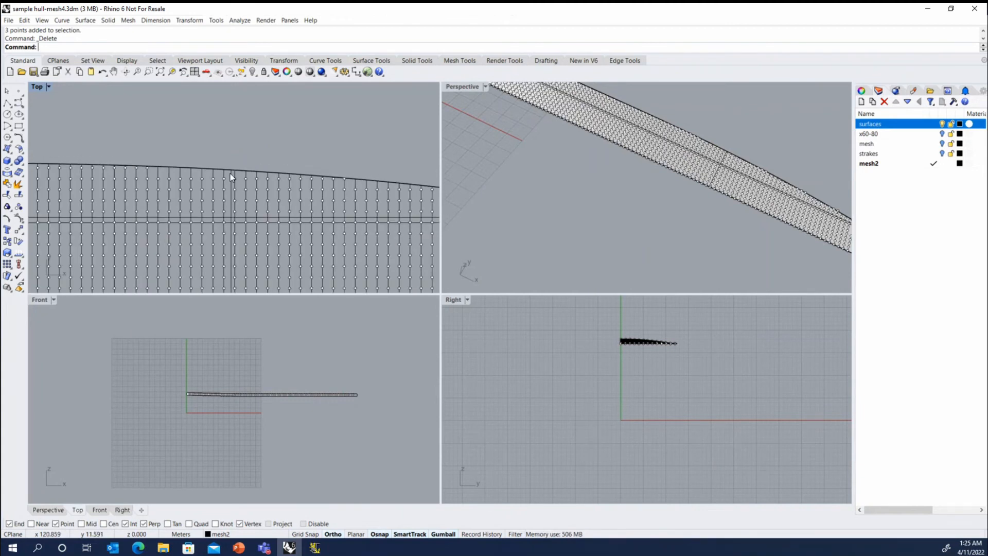
pyautogui.scroll(5, 298, 177)
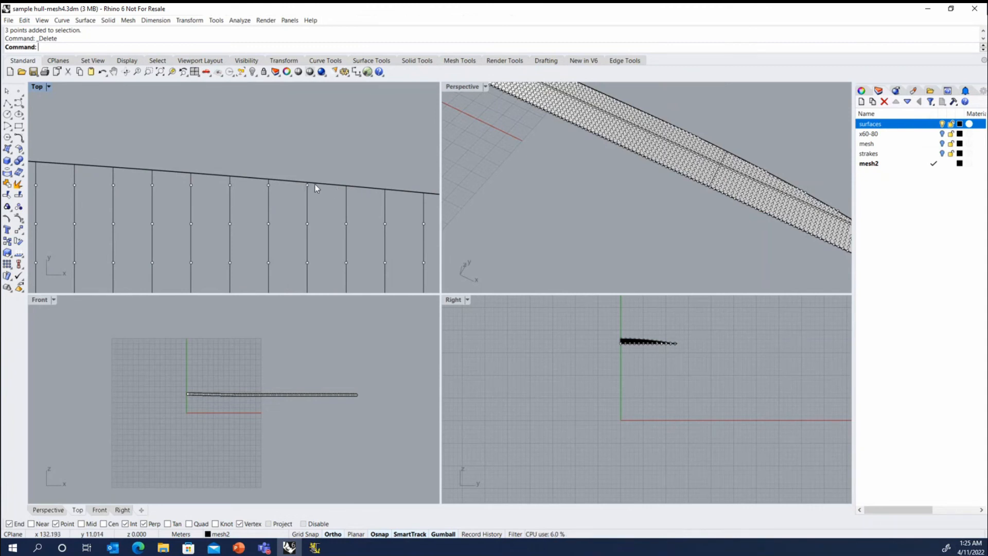
pyautogui.scroll(-1, 296, 184)
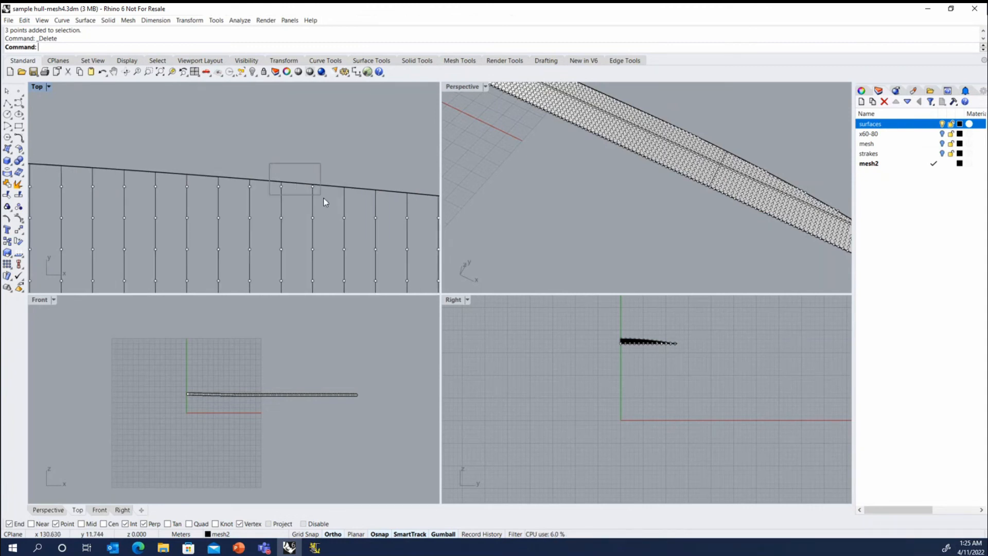
pyautogui.moveTo(269, 163); pyautogui.dragTo(323, 198)
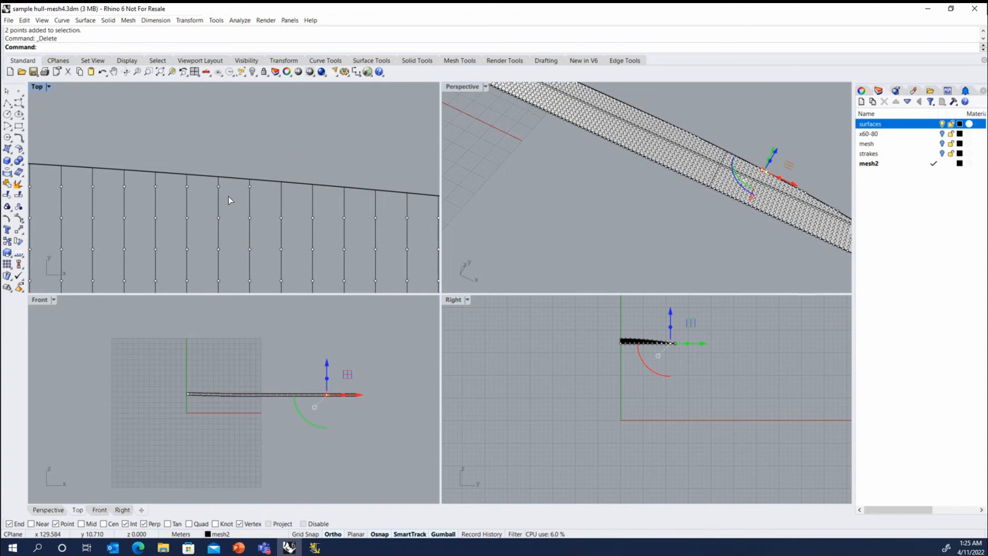
pyautogui.scroll(-2, 229, 197)
pyautogui.moveTo(307, 205); pyautogui.dragTo(309, 207)
pyautogui.press('Delete')
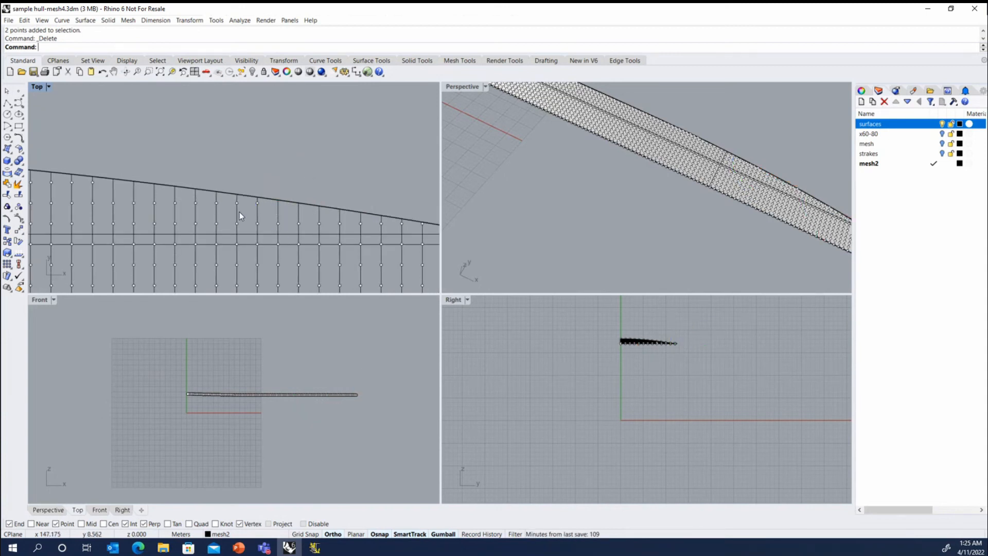
# Delete the contour points almost touching the outboard deck edge just ahead of the stern corner.
pyautogui.scroll(-6, 240, 212)
pyautogui.scroll(8, 346, 221)
pyautogui.moveTo(279, 174); pyautogui.dragTo(342, 218)
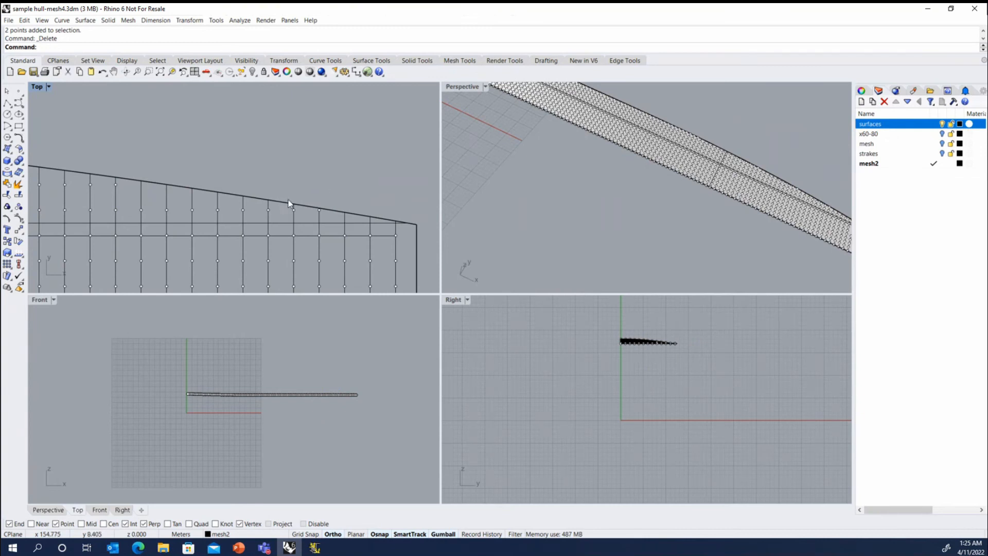
pyautogui.click(336, 215)
pyautogui.press('Delete')
pyautogui.scroll(-5, 385, 194)
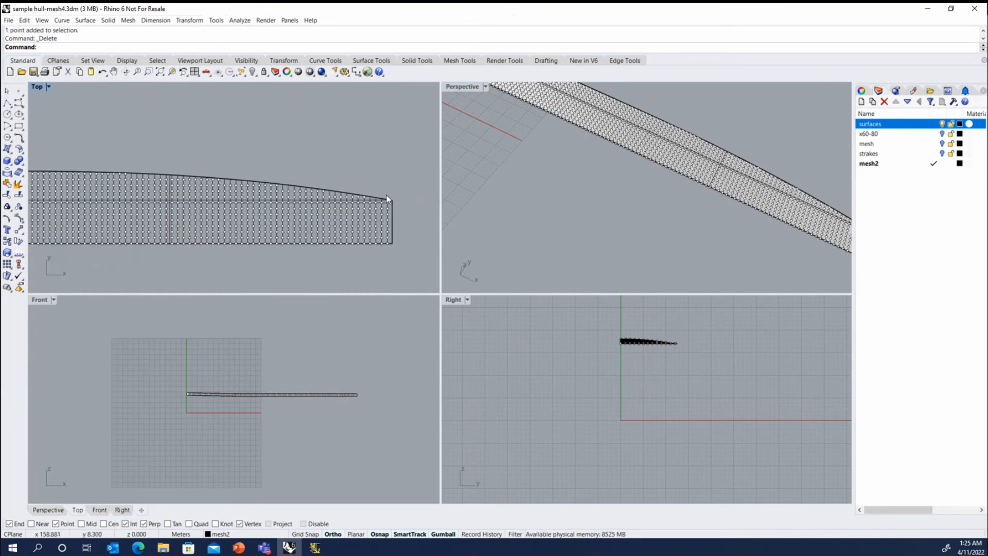
# Delete the contour points lying too close to the forward deck edge around x = 50 m and x = 40 m.
pyautogui.scroll(5, 245, 187)
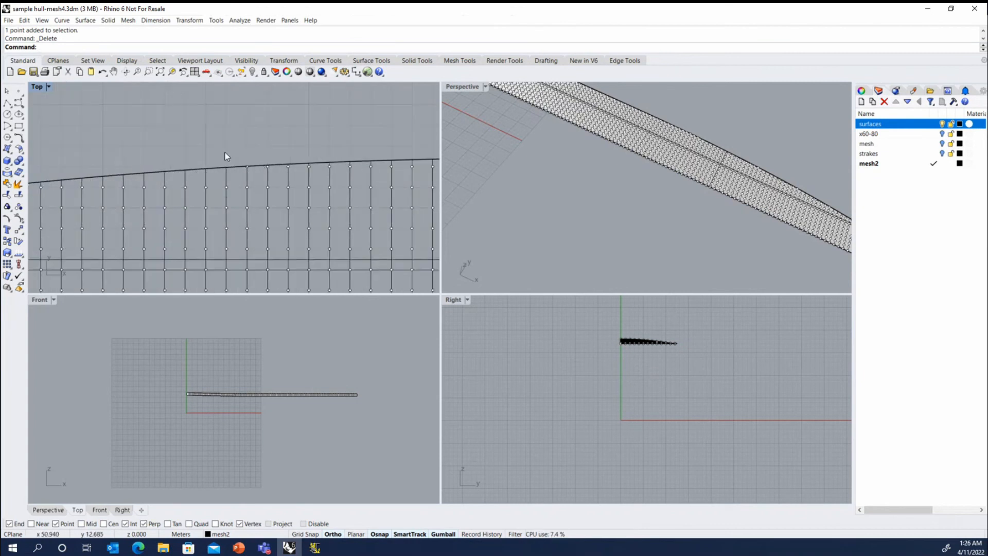
pyautogui.moveTo(226, 151); pyautogui.dragTo(296, 178)
pyautogui.scroll(-3, 314, 172)
pyautogui.scroll(3, 315, 175)
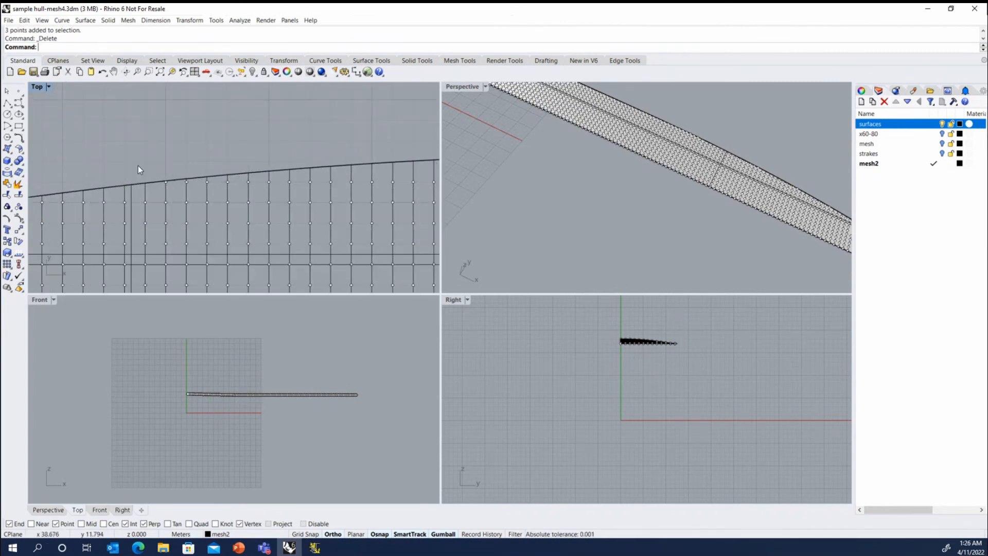
pyautogui.moveTo(138, 166); pyautogui.dragTo(220, 191)
pyautogui.scroll(-2, 195, 181)
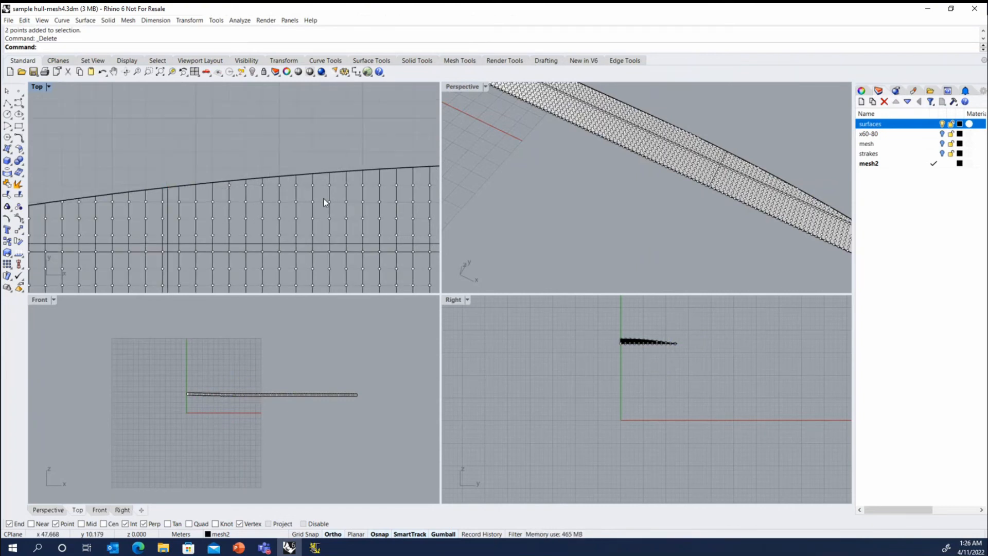
# Delete the contour points nearly touching the forward deck edge between about x = 31 m and x = 20 m.
pyautogui.scroll(2, 156, 196)
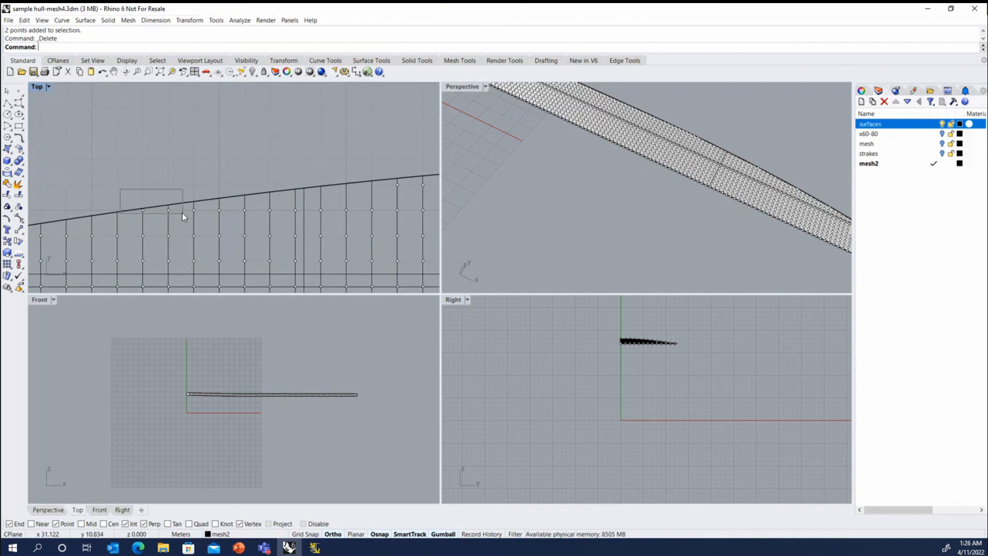
pyautogui.scroll(-3, 226, 223)
pyautogui.scroll(3, 225, 223)
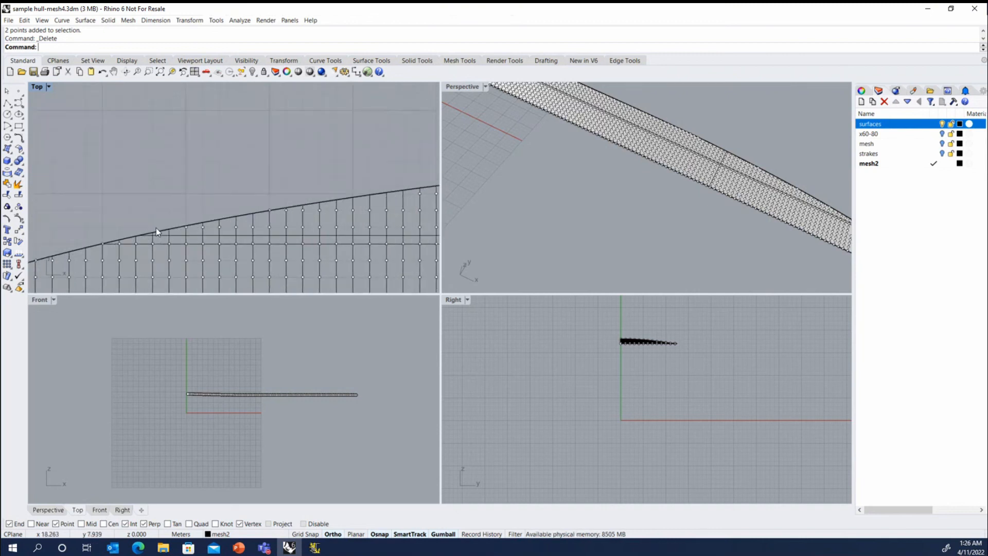
pyautogui.moveTo(204, 230); pyautogui.dragTo(206, 232)
pyautogui.press('Delete')
pyautogui.scroll(-4, 295, 218)
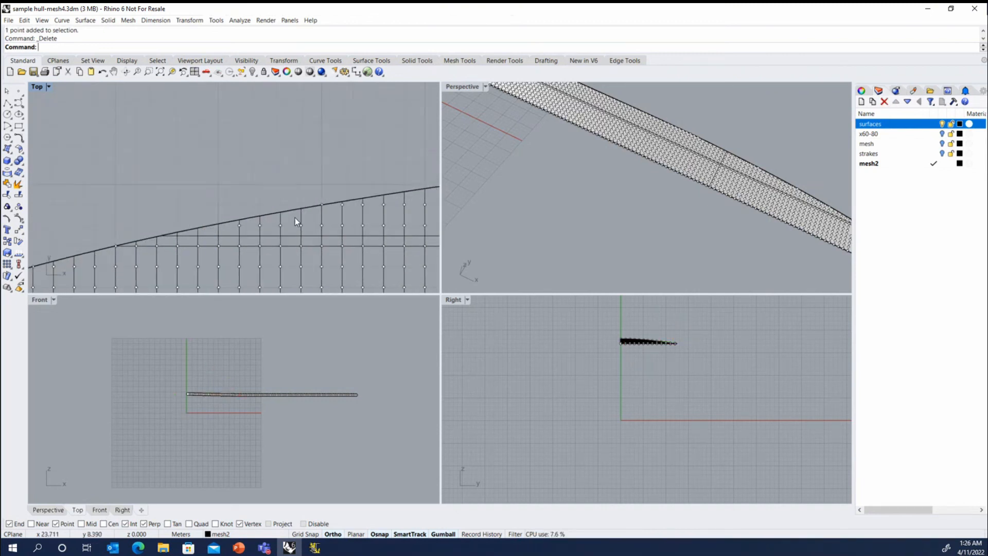
# Delete the contour points on the bow deck edge between about x = 15 m and x = 11 m.
pyautogui.scroll(4, 200, 231)
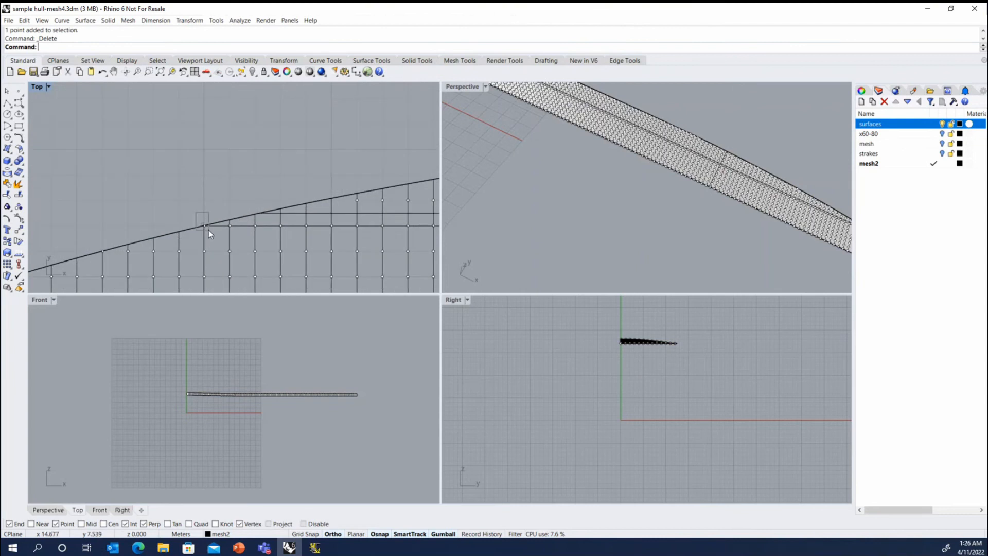
pyautogui.scroll(-2, 188, 230)
pyautogui.click(149, 237)
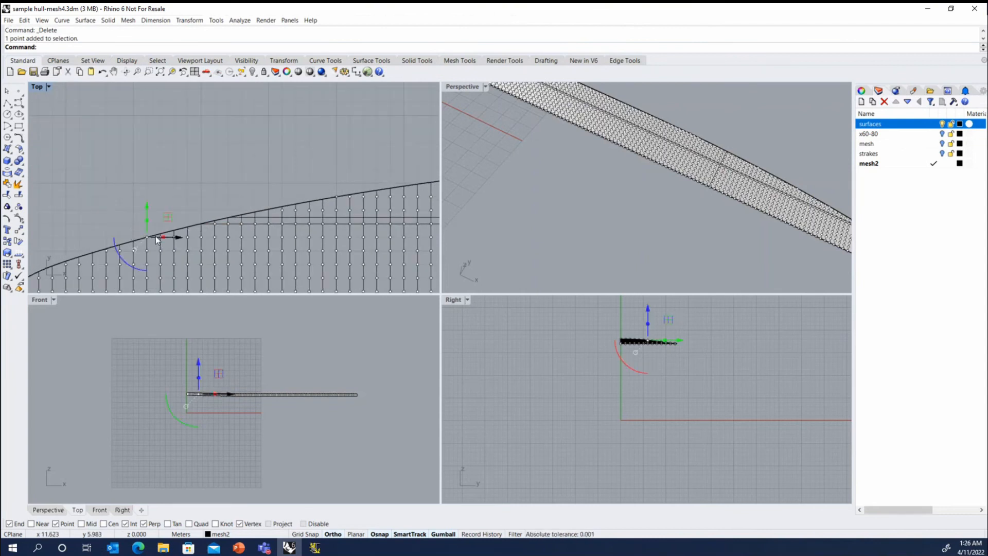
pyautogui.scroll(2, 126, 245)
pyautogui.press('Delete')
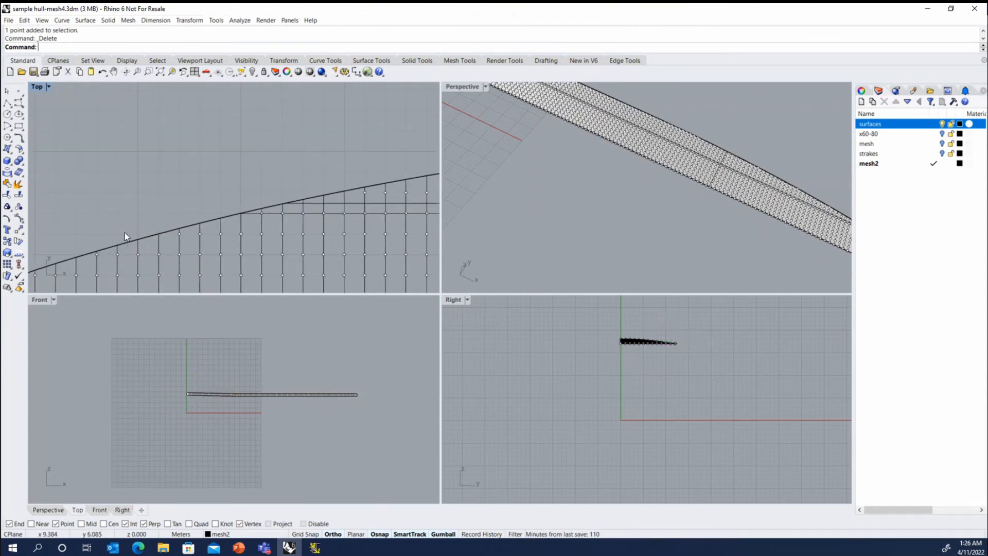
# Delete the remaining crowded contour point near the bow tip and check the rest of the outboard deck edge.
pyautogui.scroll(-2, 258, 222)
pyautogui.scroll(2, 180, 238)
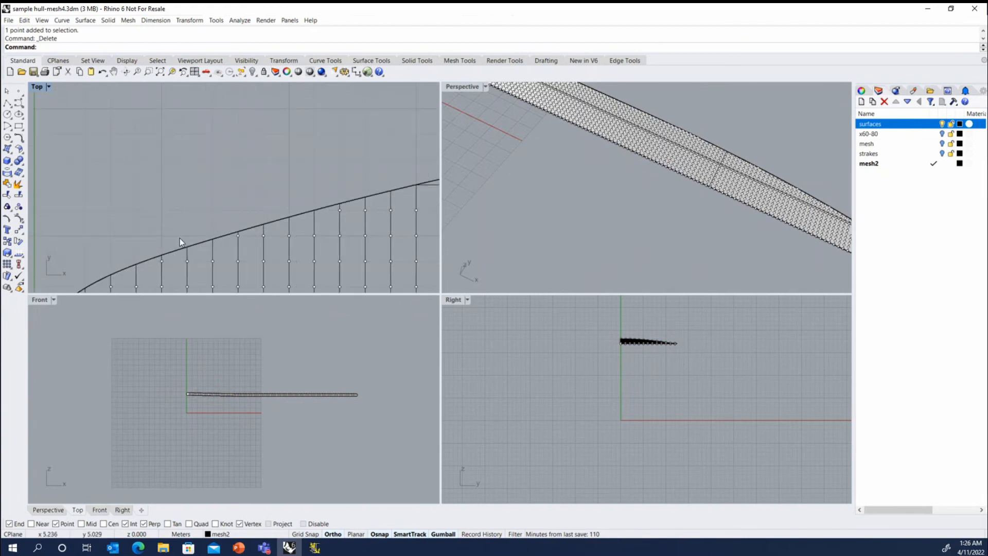
pyautogui.click(239, 236)
pyautogui.press('Delete')
pyautogui.scroll(-2, 243, 242)
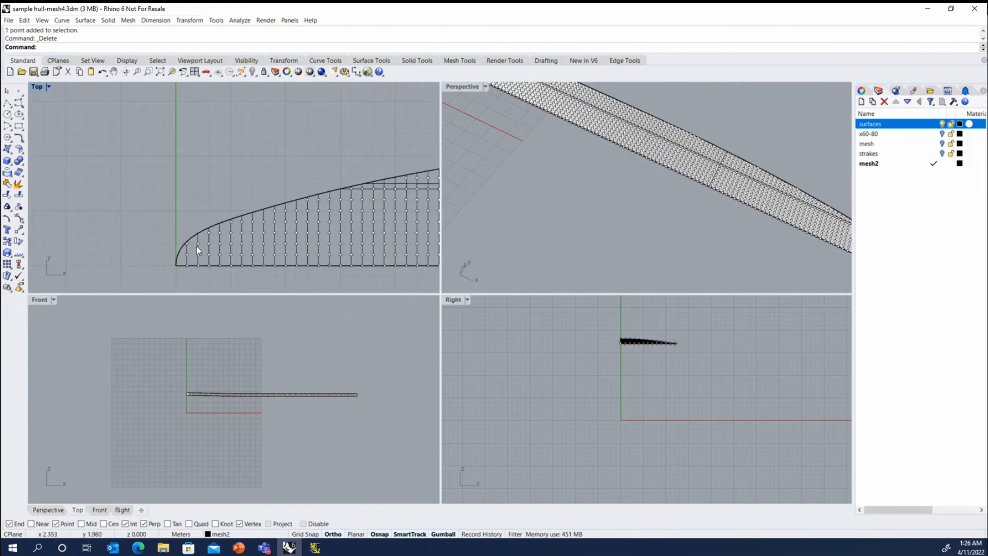
pyautogui.scroll(3, 186, 247)
pyautogui.scroll(-4, 128, 214)
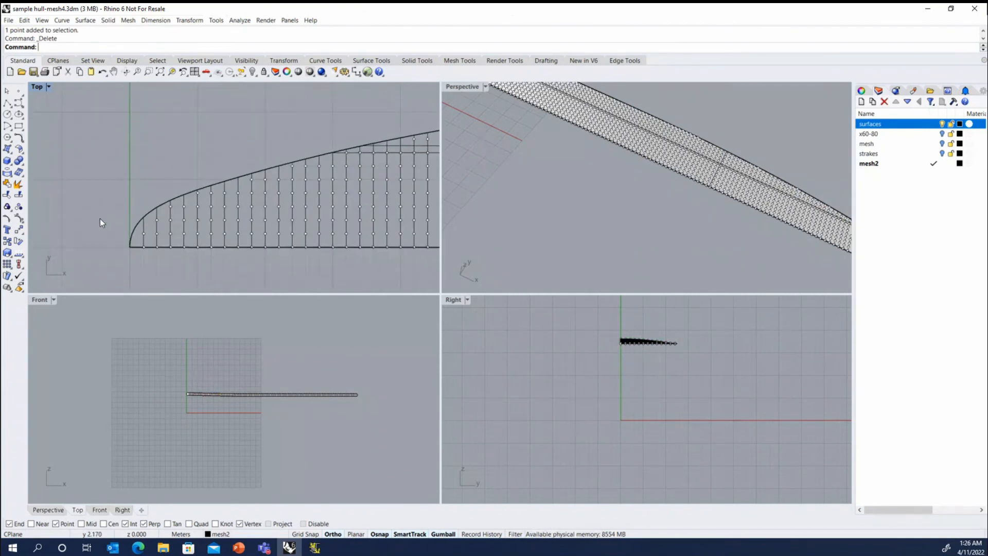
pyautogui.scroll(-2, 110, 223)
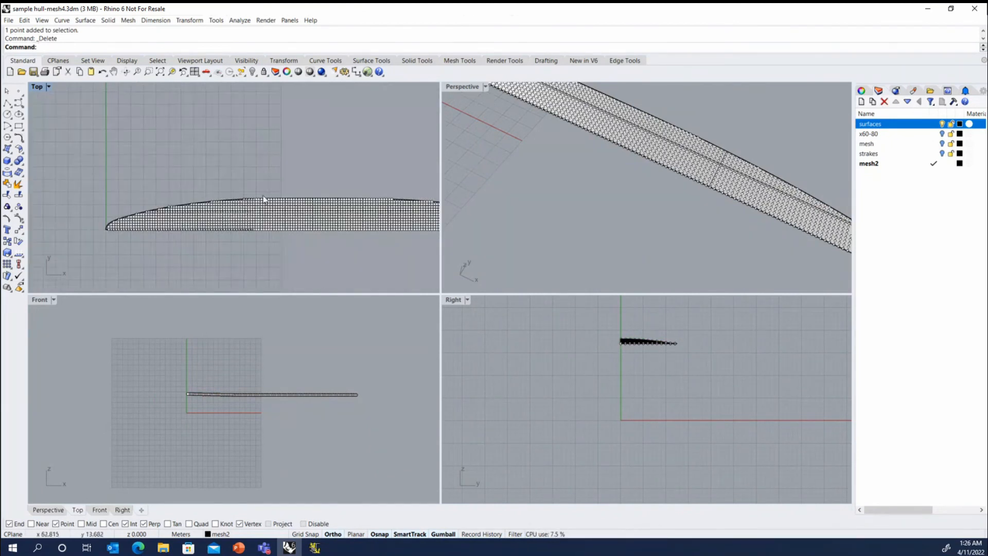
pyautogui.scroll(2, 263, 199)
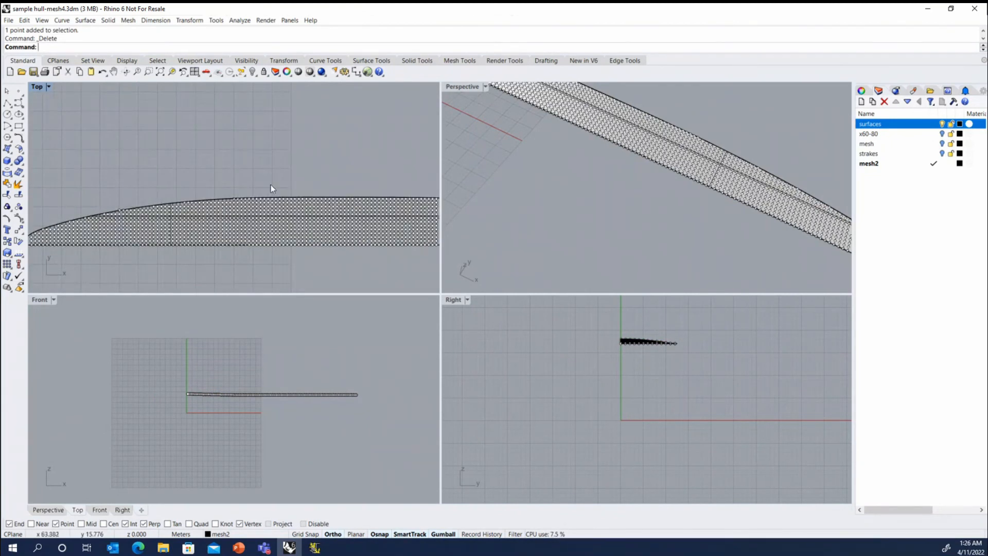
# Select all the deck contour curves for a check, clear the selection, and delete the unneeded curves.
pyautogui.scroll(-2, 357, 181)
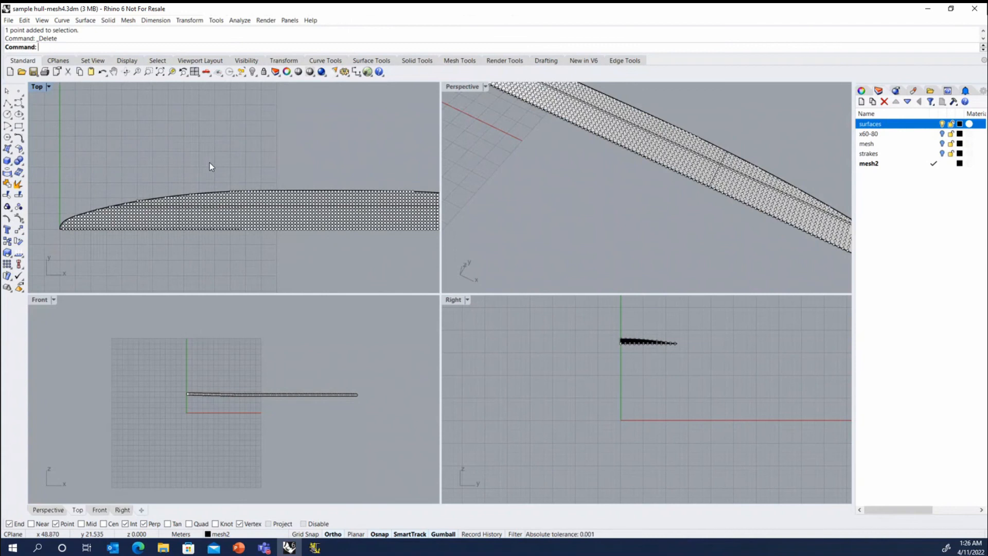
pyautogui.click(594, 195)
pyautogui.write('SelCrv')
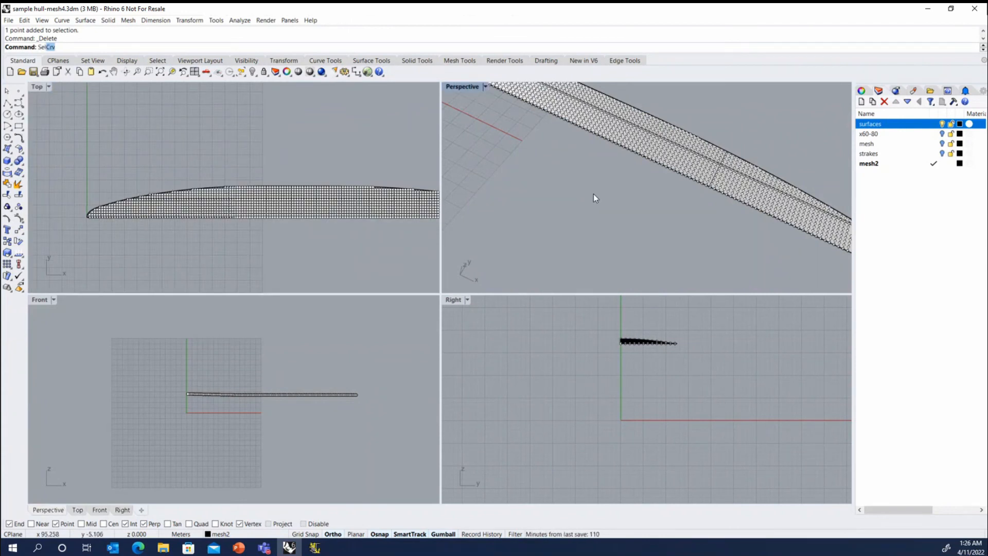
pyautogui.press('Return')
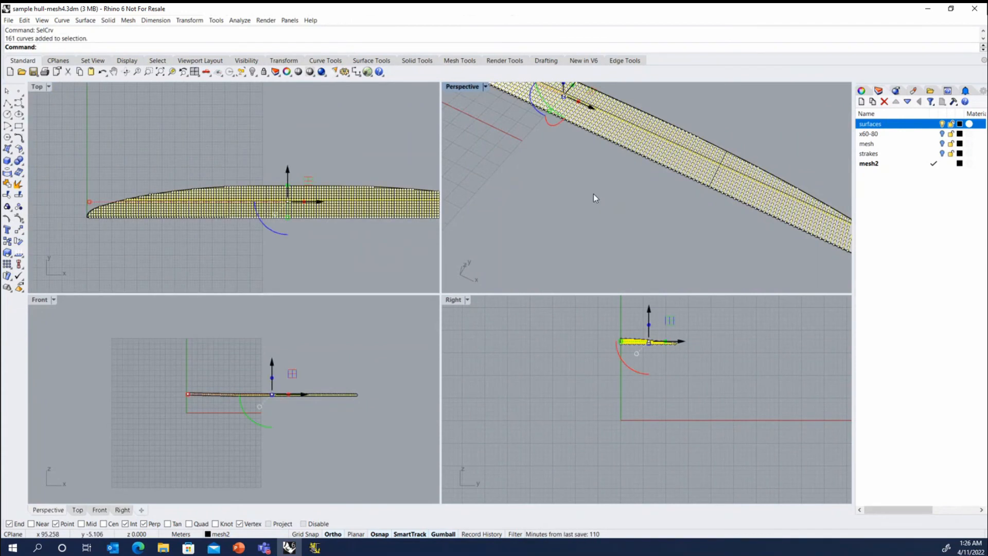
pyautogui.click(240, 20)
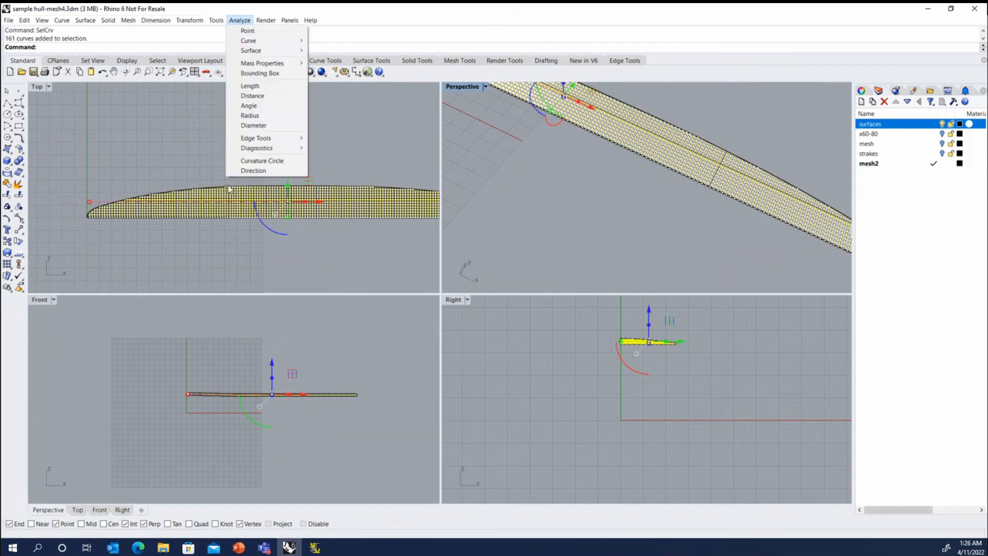
pyautogui.click(250, 172)
pyautogui.scroll(-4, 70, 189)
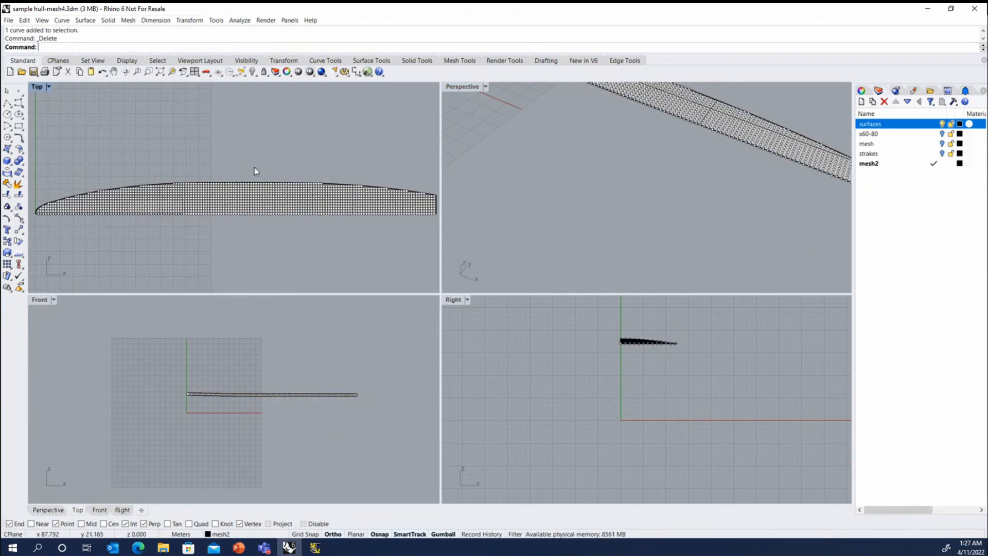
# Select all remaining deck contour curves and place a point object at the end of each one along the deck edge.
pyautogui.scroll(5, 189, 193)
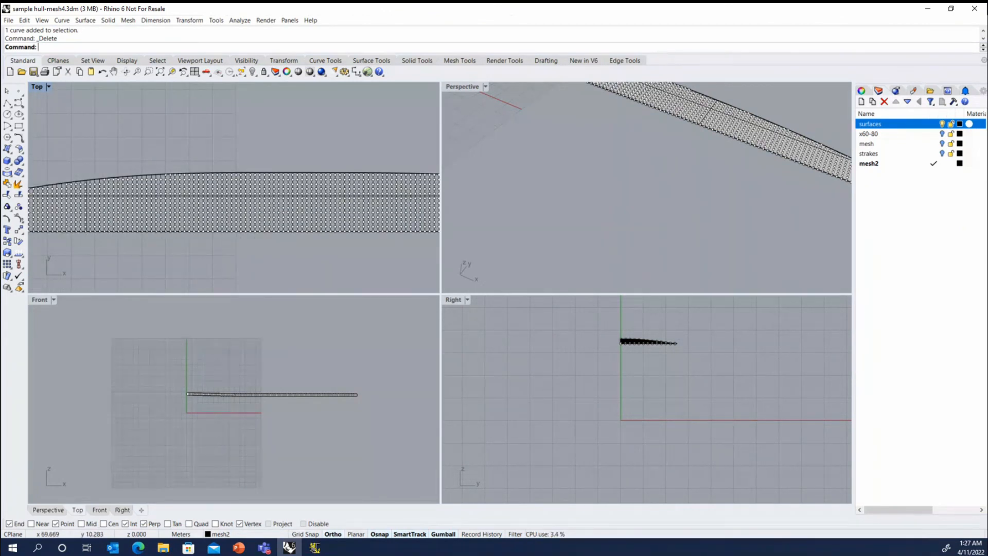
pyautogui.write('SelCrv')
pyautogui.press('Return')
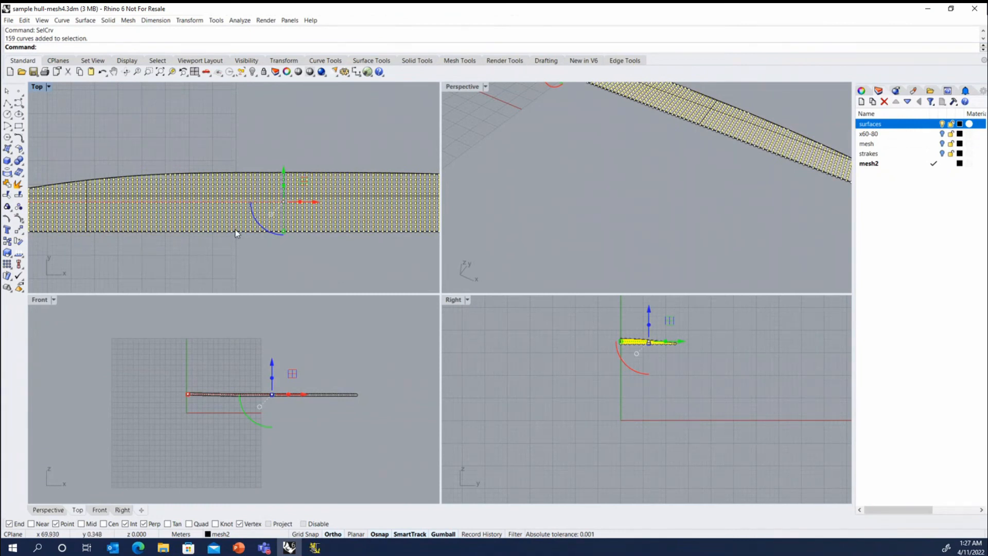
pyautogui.click(61, 20)
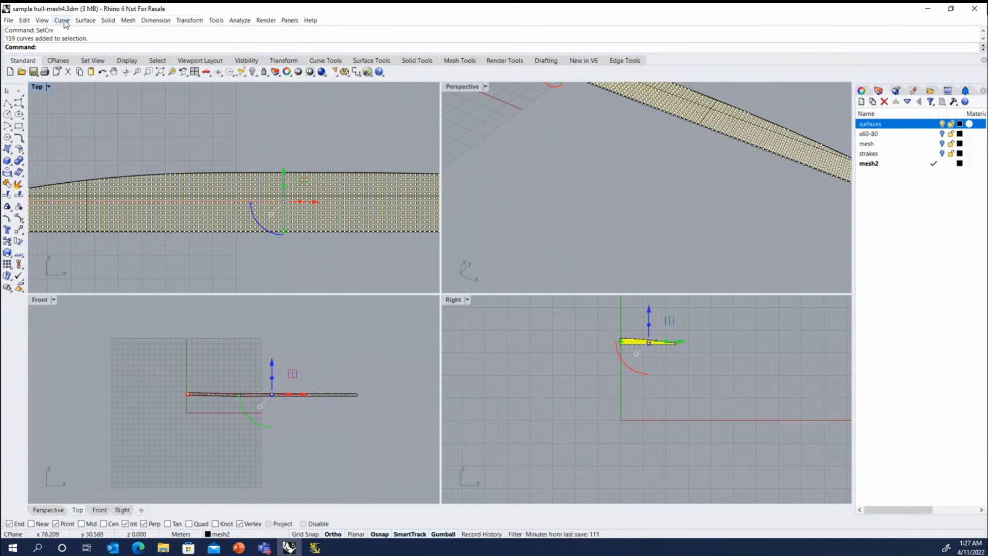
pyautogui.moveTo(67, 32)
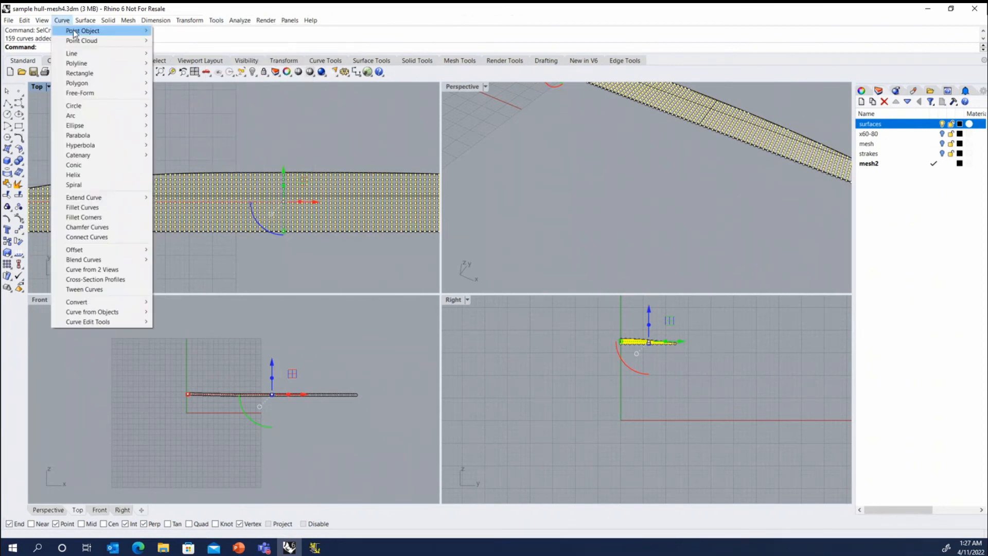
pyautogui.click(226, 120)
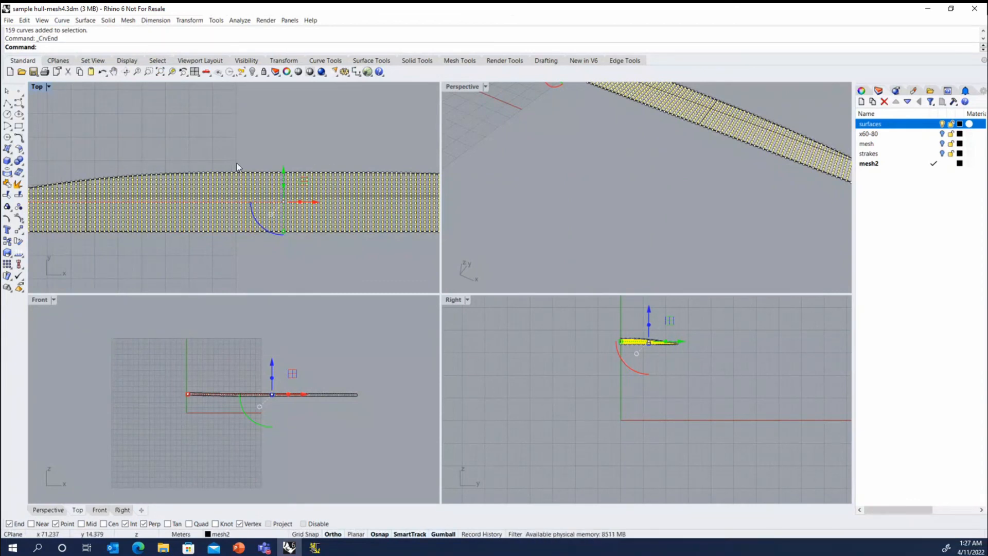
pyautogui.scroll(-10, 236, 167)
pyautogui.scroll(15, 140, 184)
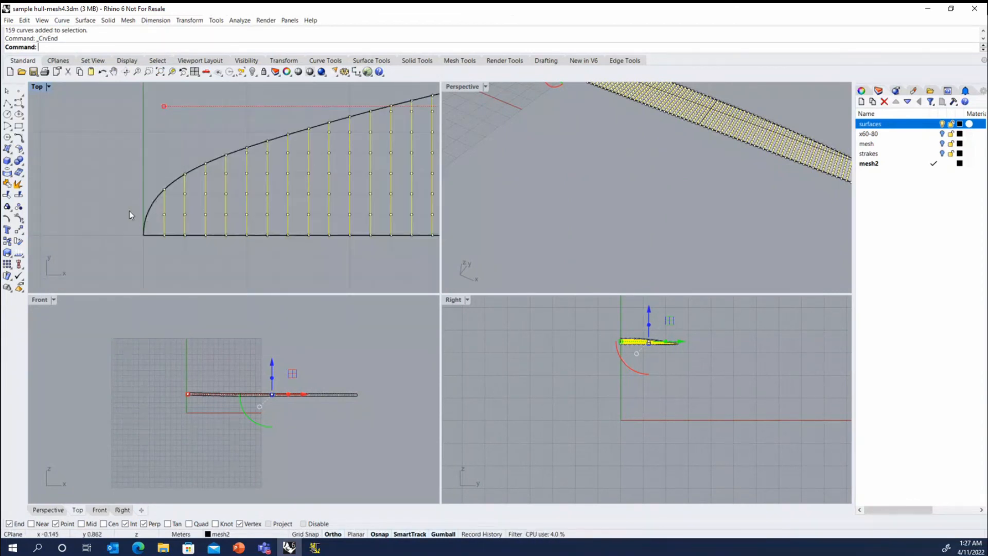
pyautogui.click(98, 184)
# Select all the deck points and create a mesh patch from them with an angle tolerance of 15, without holes or a starting surface.
pyautogui.scroll(-9, 98, 184)
pyautogui.scroll(-5, 69, 196)
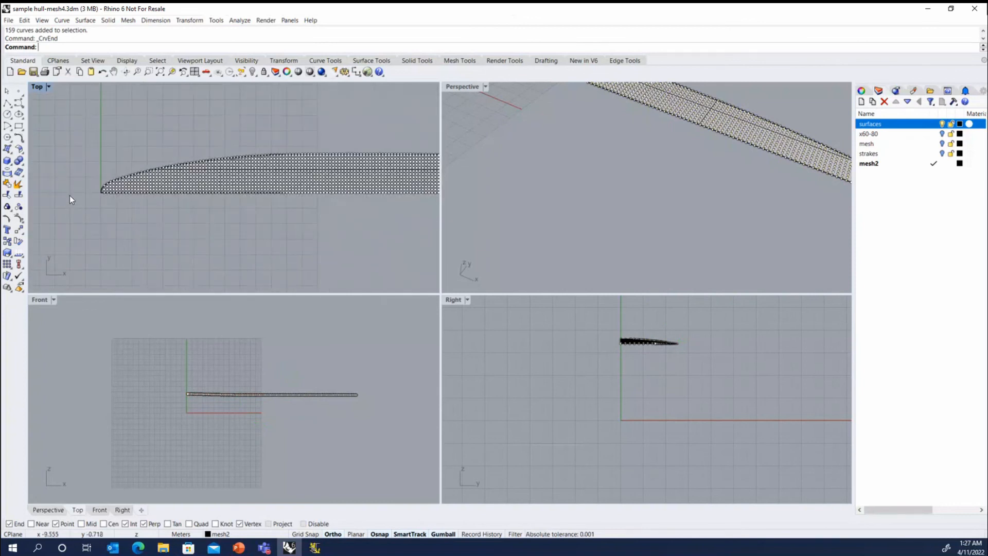
pyautogui.write('selpt')
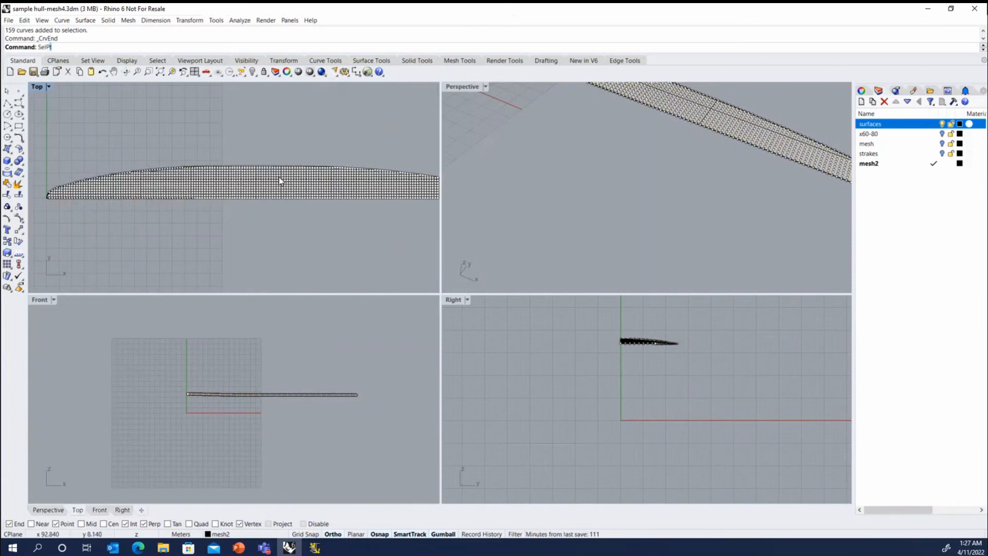
pyautogui.press('Return')
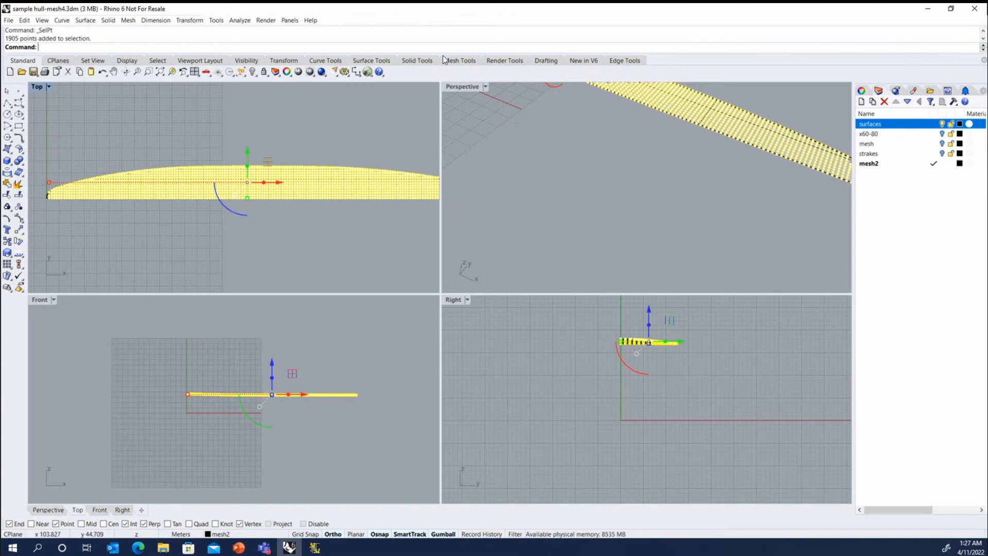
pyautogui.click(465, 61)
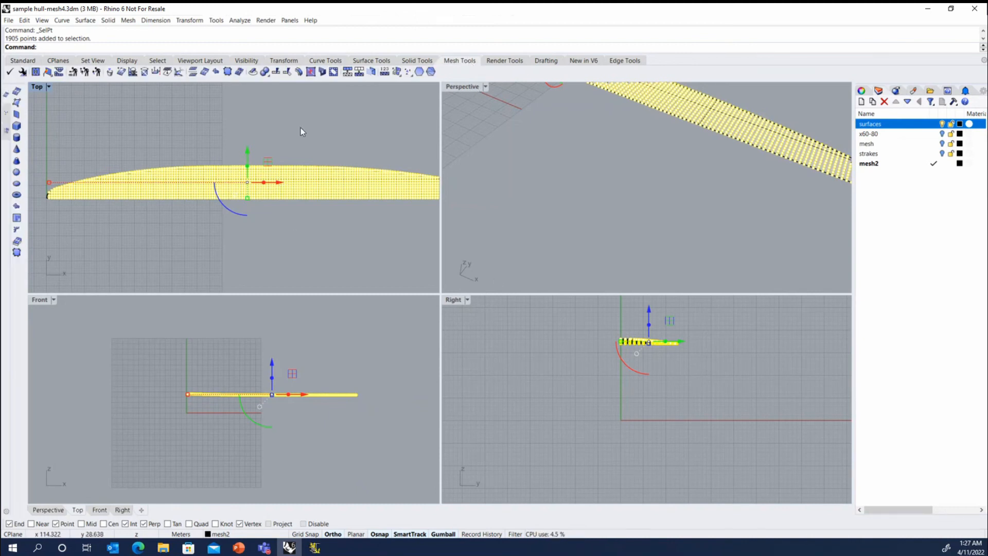
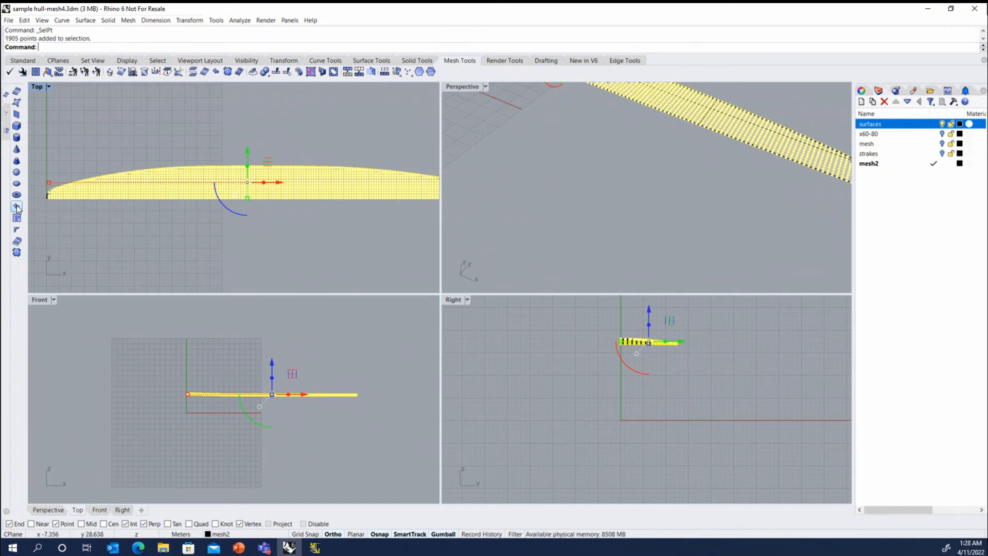
pyautogui.click(17, 207)
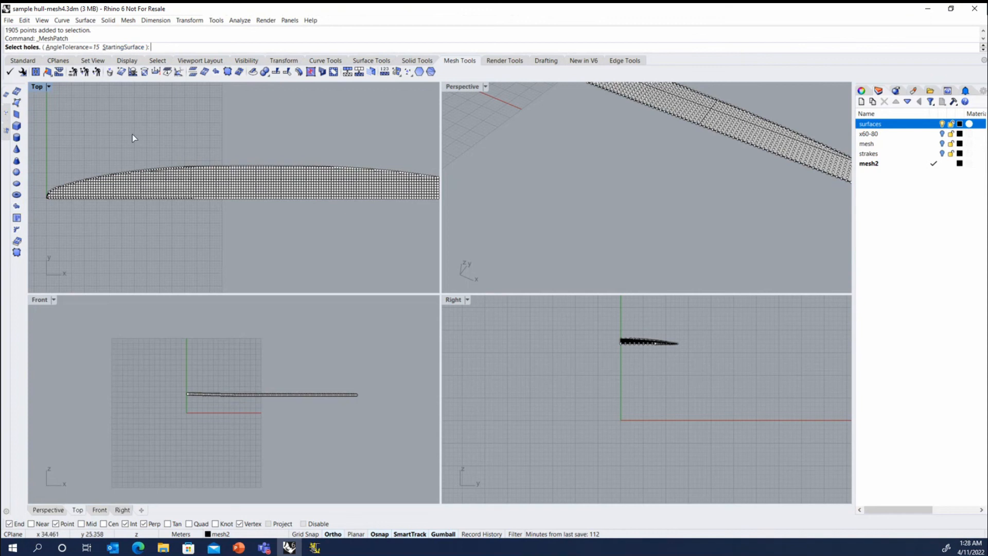
pyautogui.press('Return')
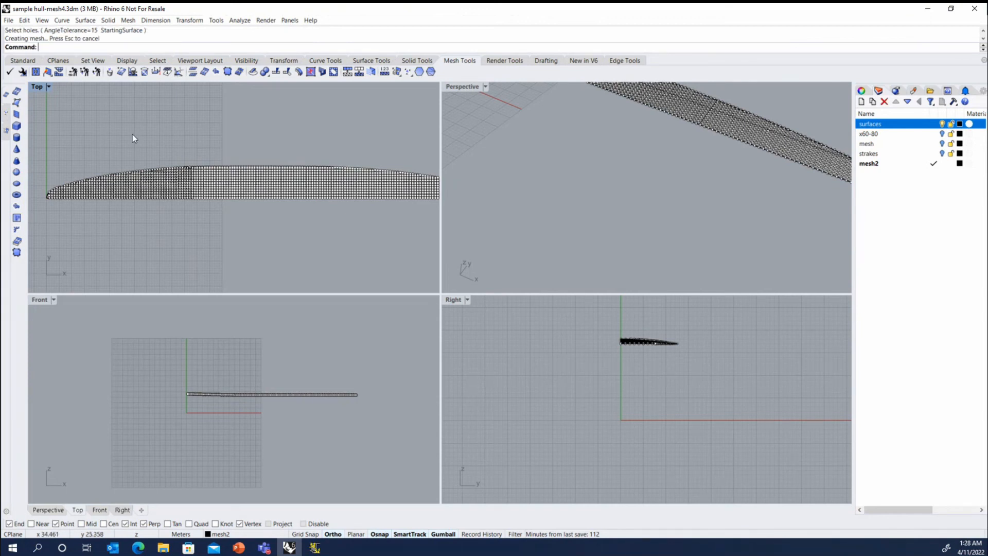
# Quadrangulate the triangulated deck mesh with planarity 5, rectangularity 2 and increment 1.
pyautogui.scroll(15, 350, 180)
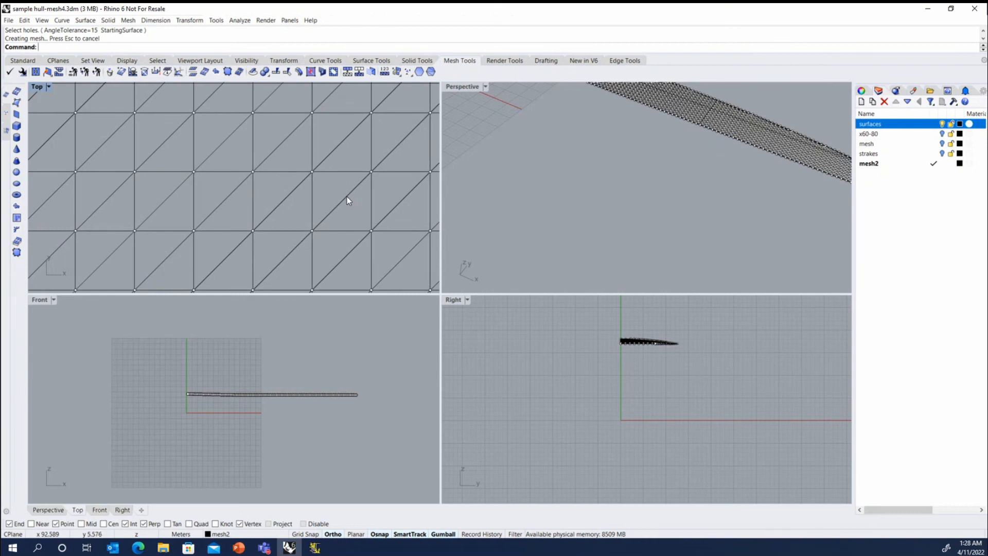
pyautogui.click(347, 197)
pyautogui.scroll(-10, 343, 195)
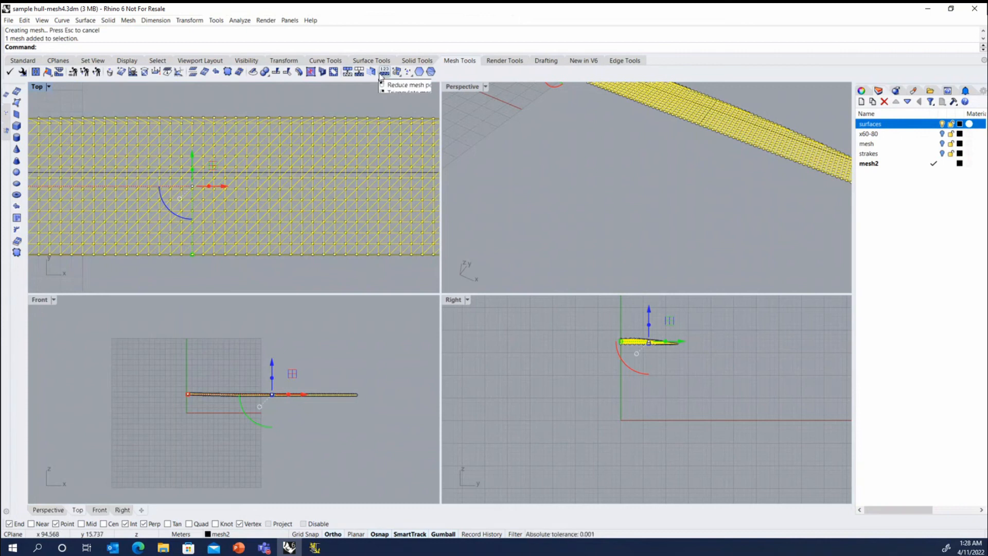
pyautogui.click(347, 73)
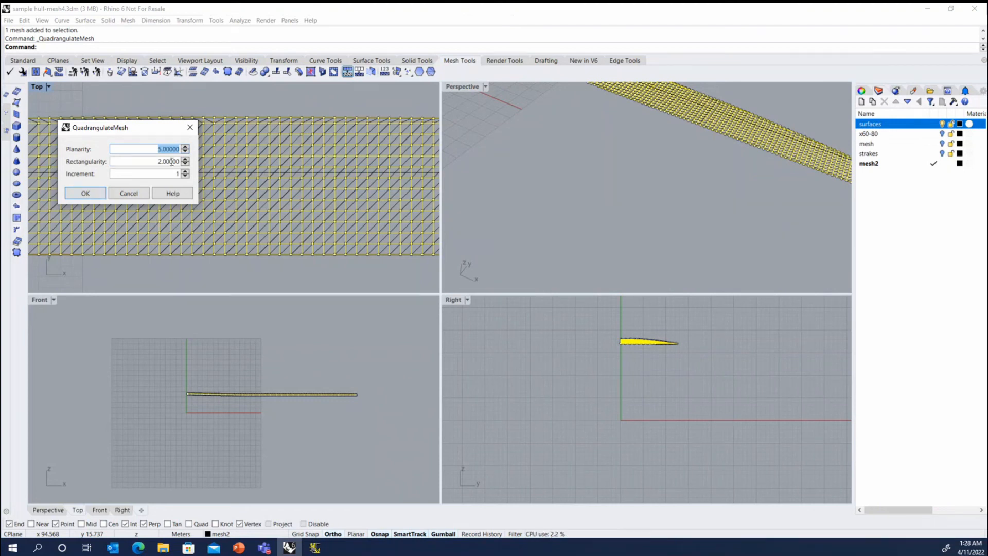
pyautogui.press('Return')
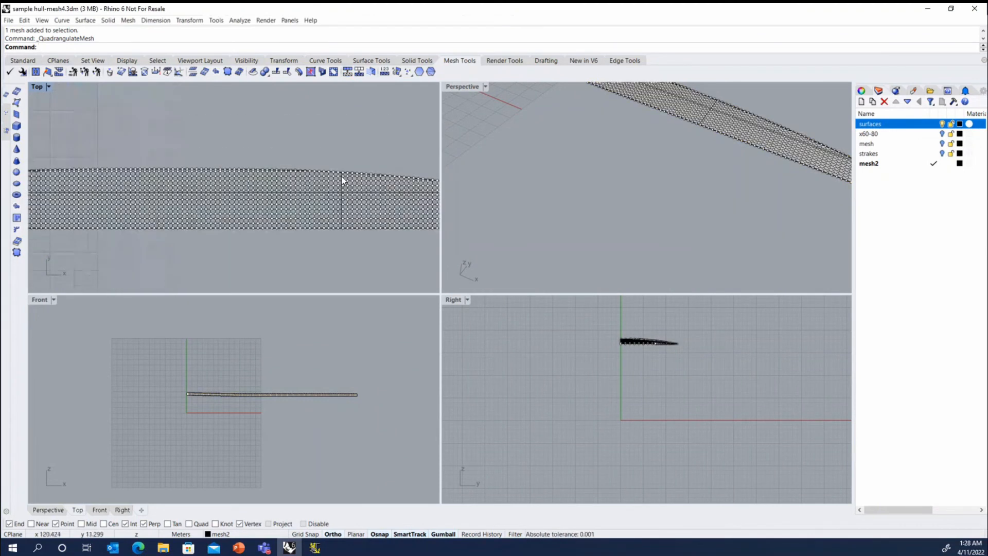
# Select the quadrangulated deck mesh and examine its coverage and faces at the bow, the stern and along the curved edge.
pyautogui.click(385, 184)
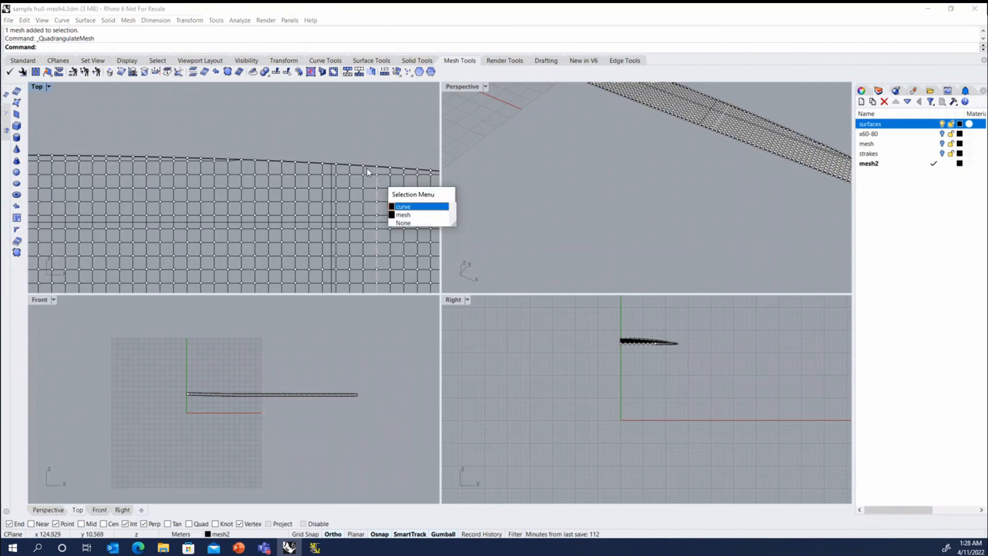
pyautogui.click(406, 215)
pyautogui.scroll(-4, 364, 176)
pyautogui.scroll(-1, 363, 179)
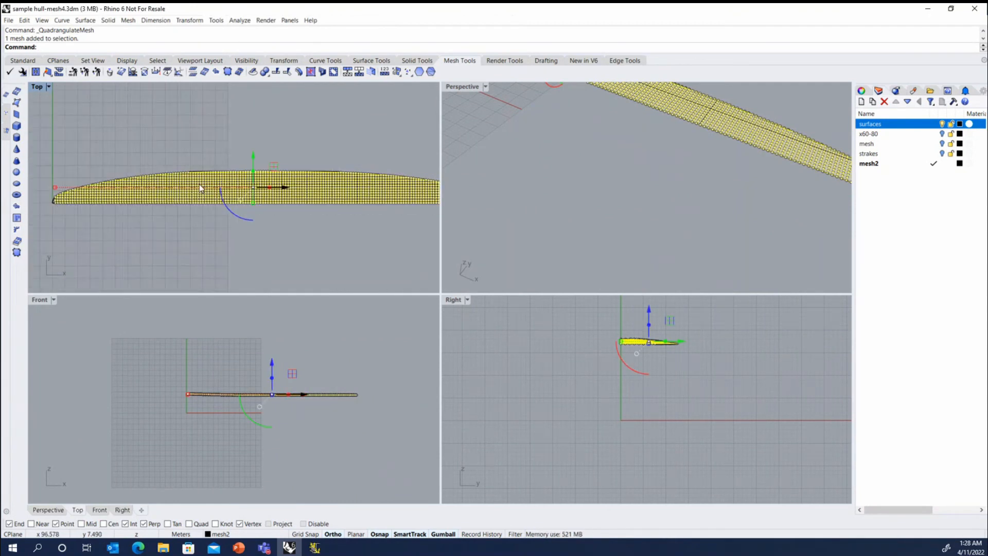
pyautogui.scroll(6, 47, 201)
pyautogui.scroll(-1, 109, 196)
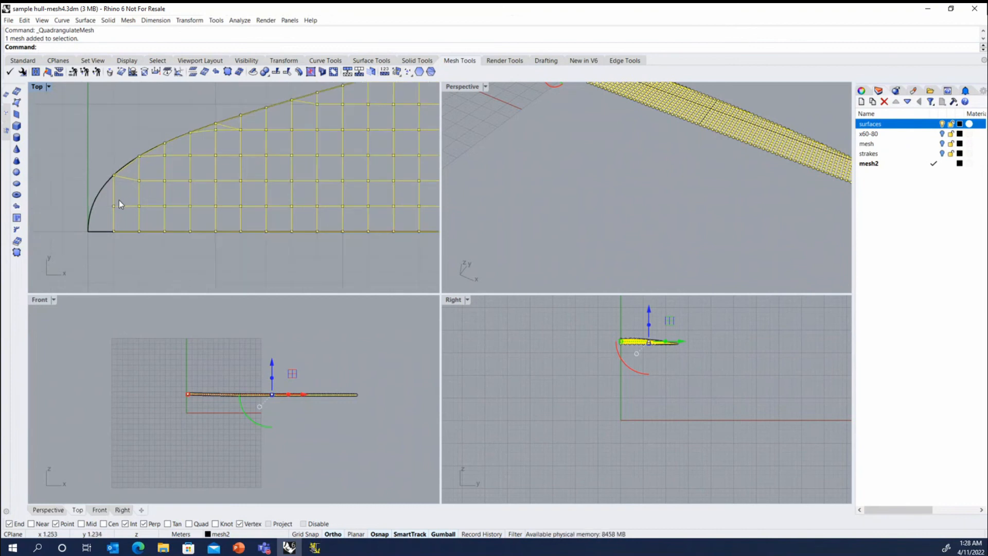
pyautogui.scroll(-4, 77, 211)
pyautogui.scroll(-2, 76, 211)
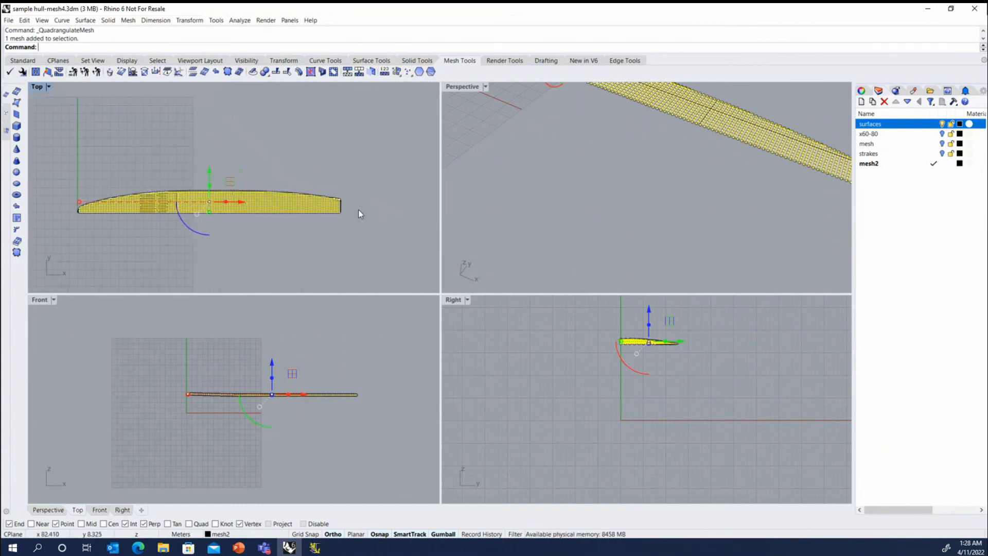
pyautogui.scroll(6, 358, 209)
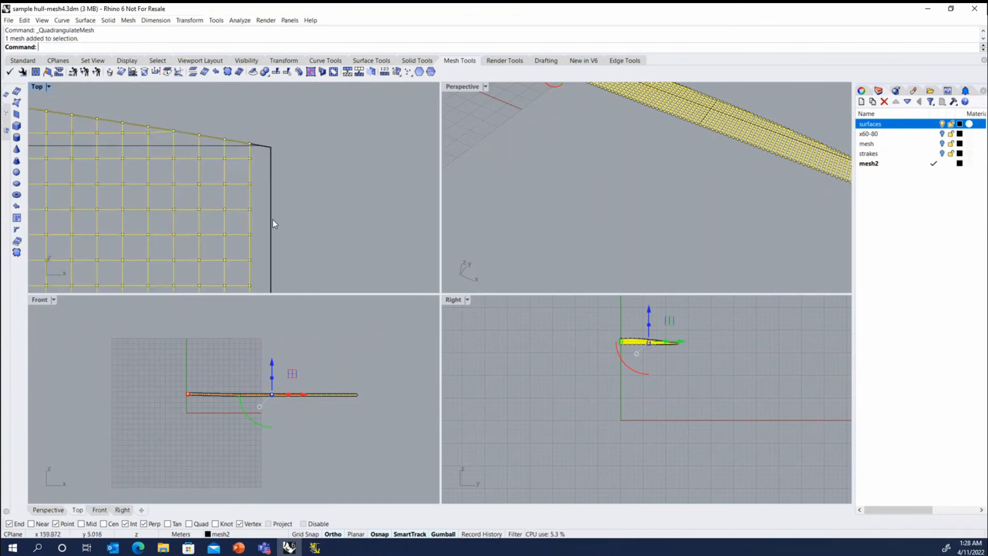
pyautogui.scroll(-5, 280, 206)
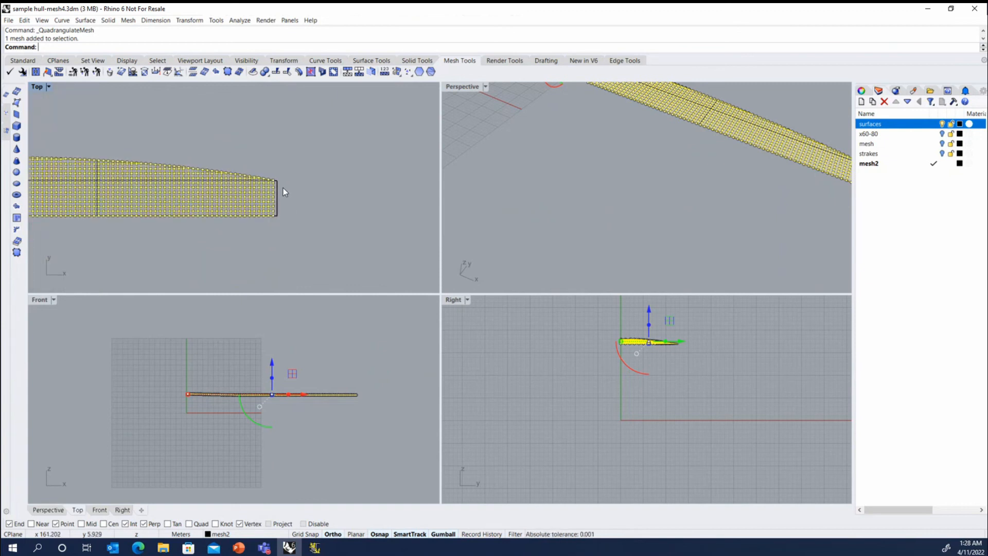
pyautogui.scroll(-3, 344, 199)
pyautogui.scroll(5, 157, 218)
pyautogui.scroll(6, 157, 217)
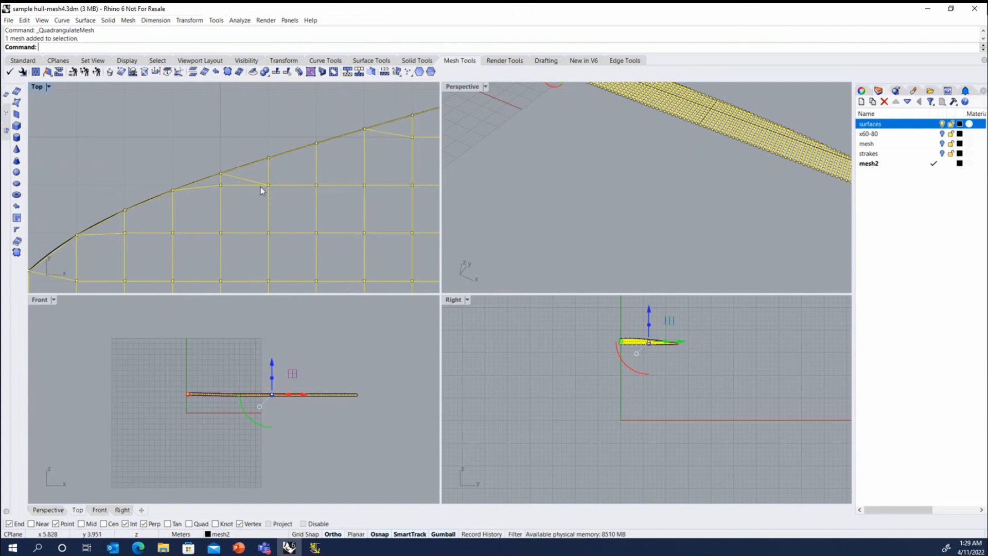
# Merge the two neighbouring triangular mesh faces at the curved deck edge near the bow into one face.
pyautogui.click(311, 72)
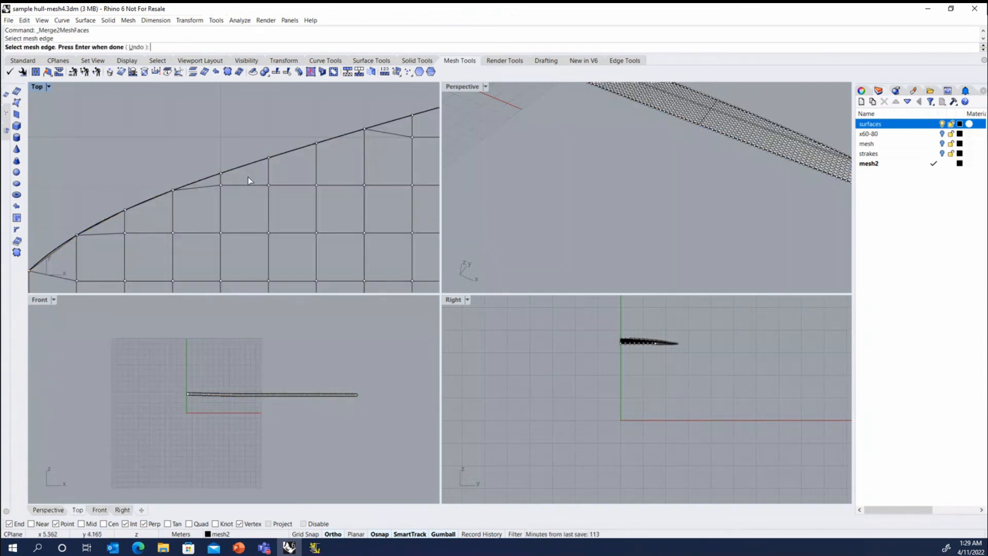
pyautogui.scroll(-3, 93, 221)
pyautogui.scroll(-2, 94, 220)
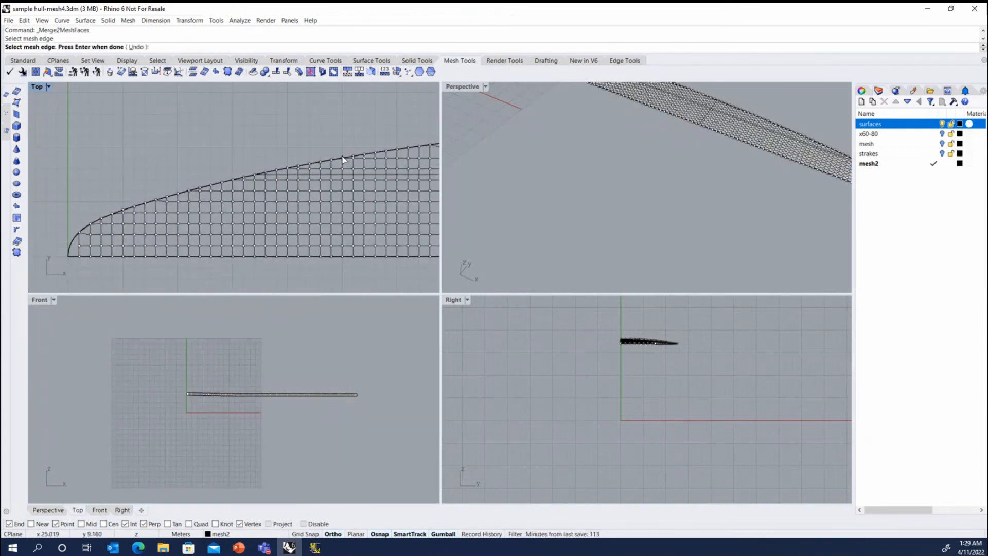
# Examine the mesh faces along the curved deck edge from bow to stern for further triangles, and end the face merging.
pyautogui.scroll(3, 344, 160)
pyautogui.scroll(-8, 61, 214)
pyautogui.scroll(8, 322, 173)
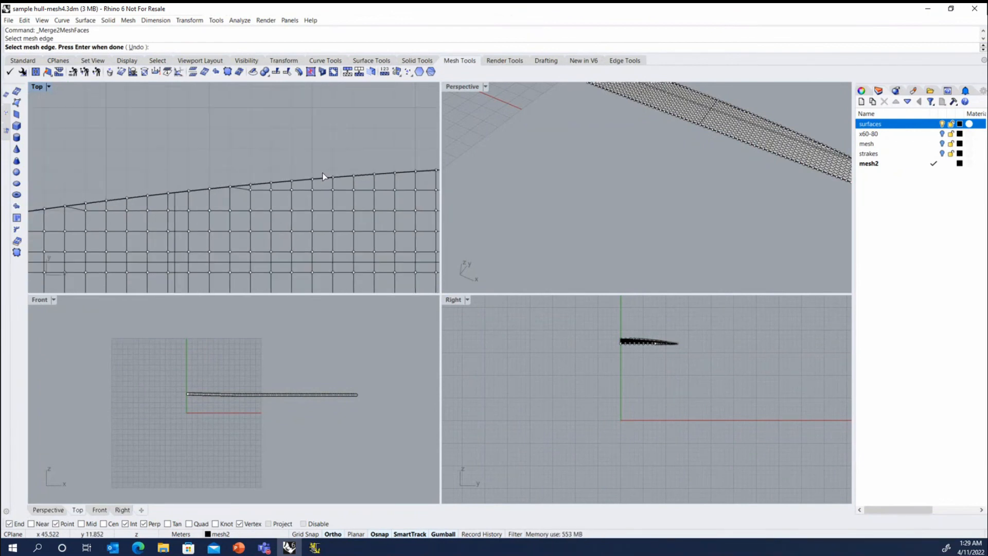
pyautogui.scroll(-3, 323, 176)
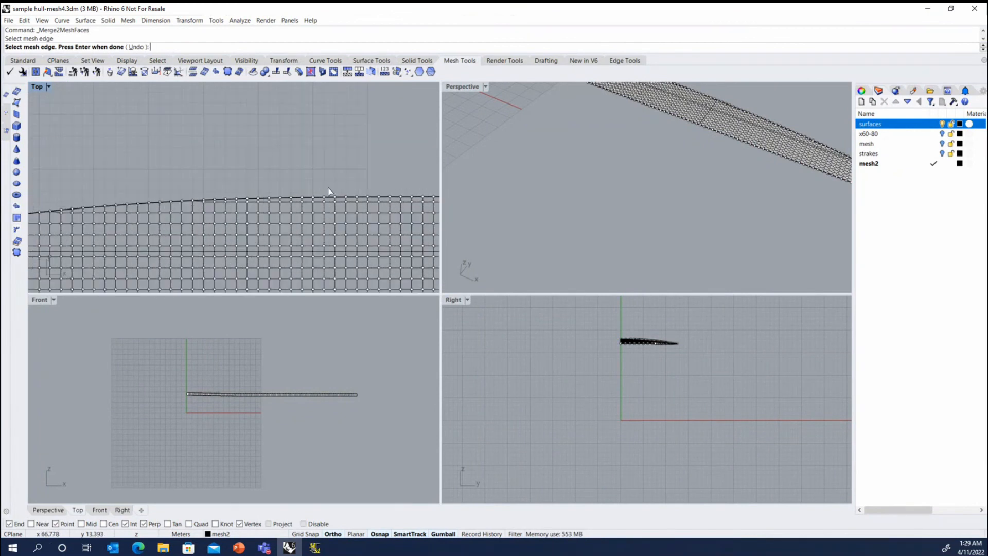
pyautogui.scroll(-5, 426, 206)
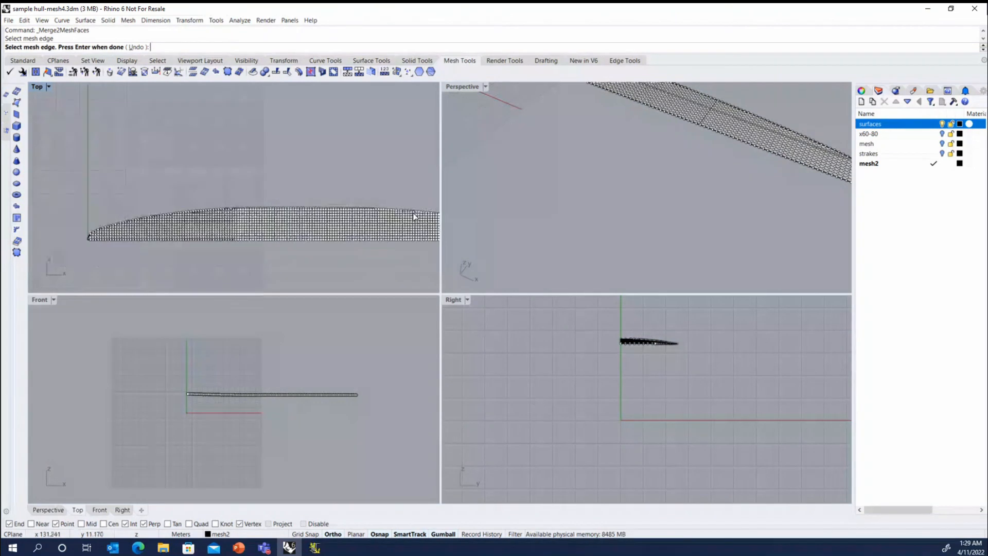
pyautogui.scroll(3, 77, 248)
pyautogui.scroll(8, 76, 248)
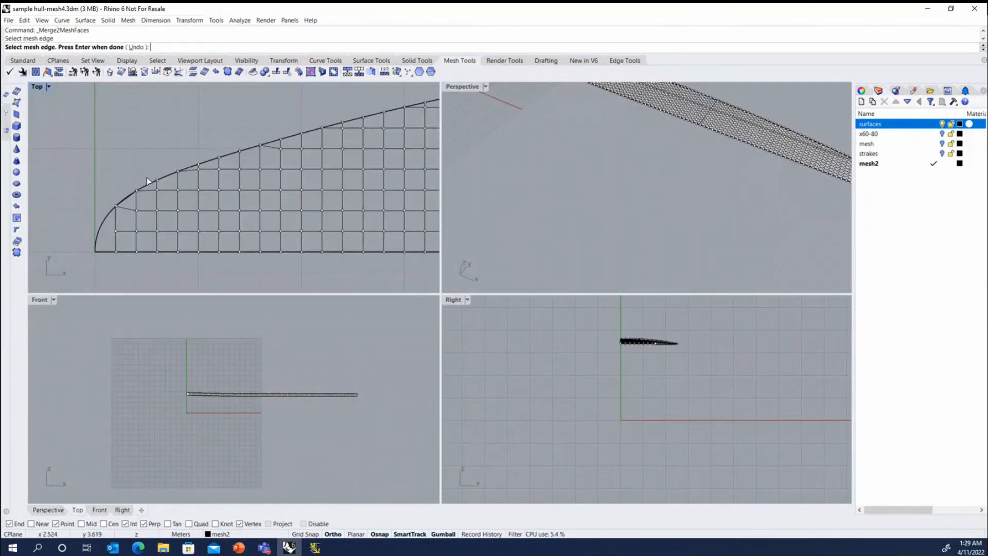
pyautogui.scroll(-4, 146, 178)
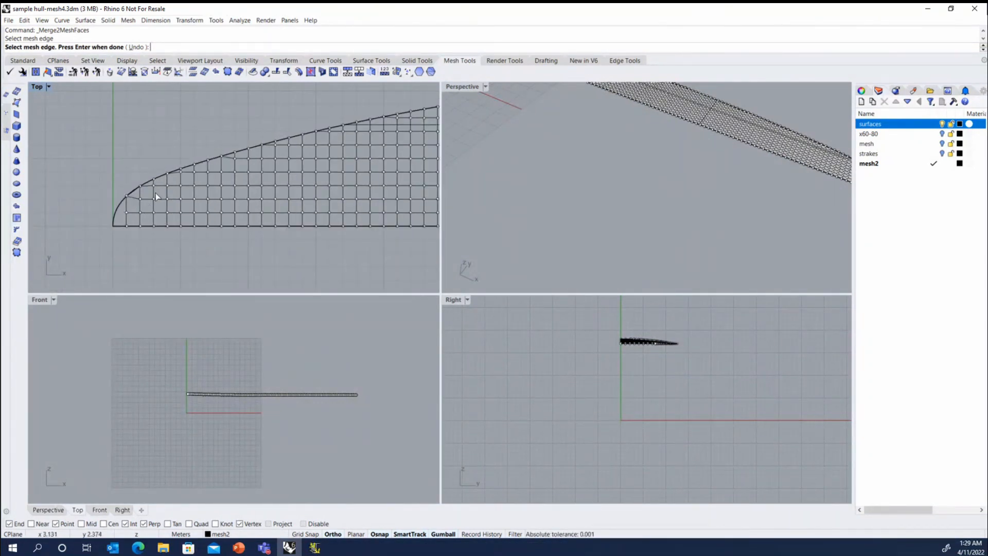
pyautogui.click(162, 210)
pyautogui.press('Return')
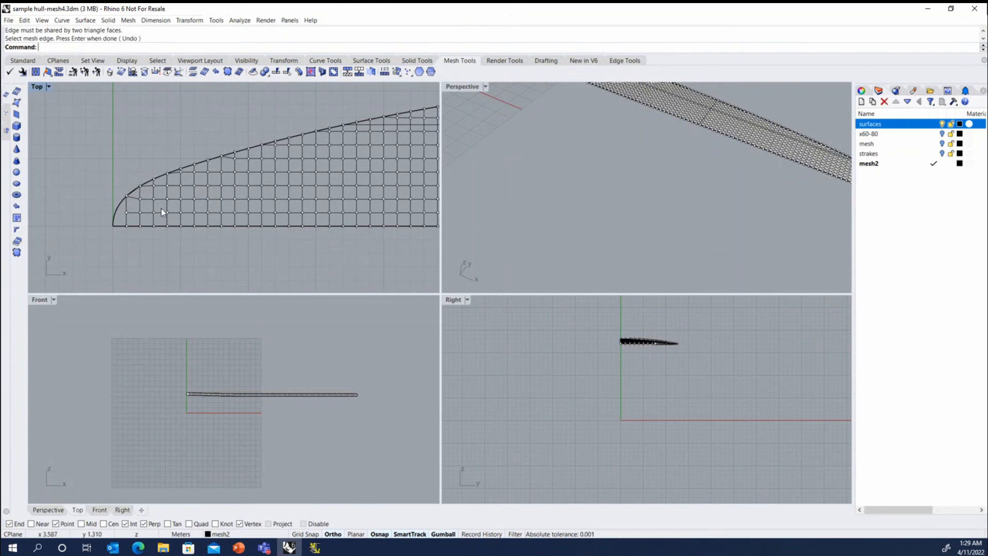
# Delete the quadrangulated deck mesh, keeping the deck points and contour curves.
pyautogui.click(160, 201)
pyautogui.press('Delete')
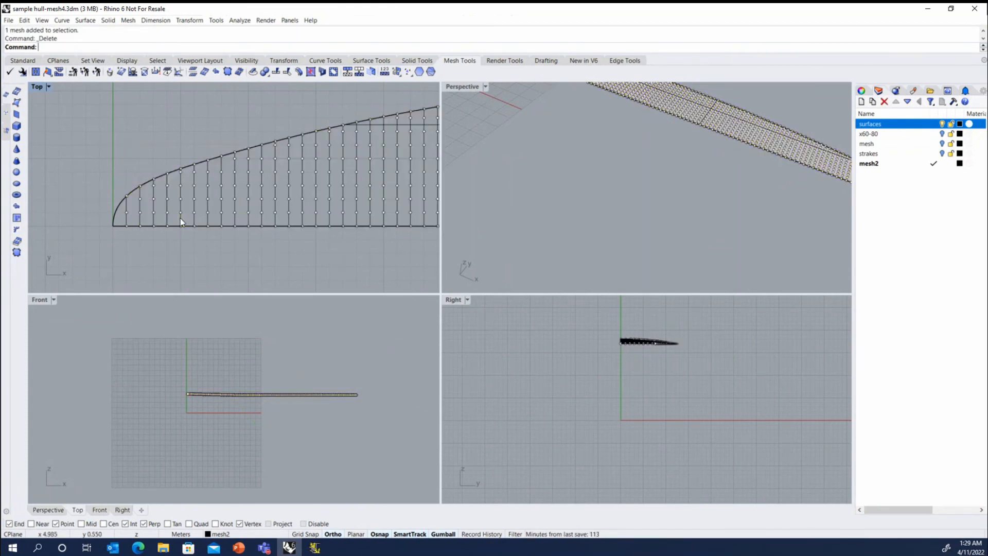
pyautogui.scroll(2, 132, 205)
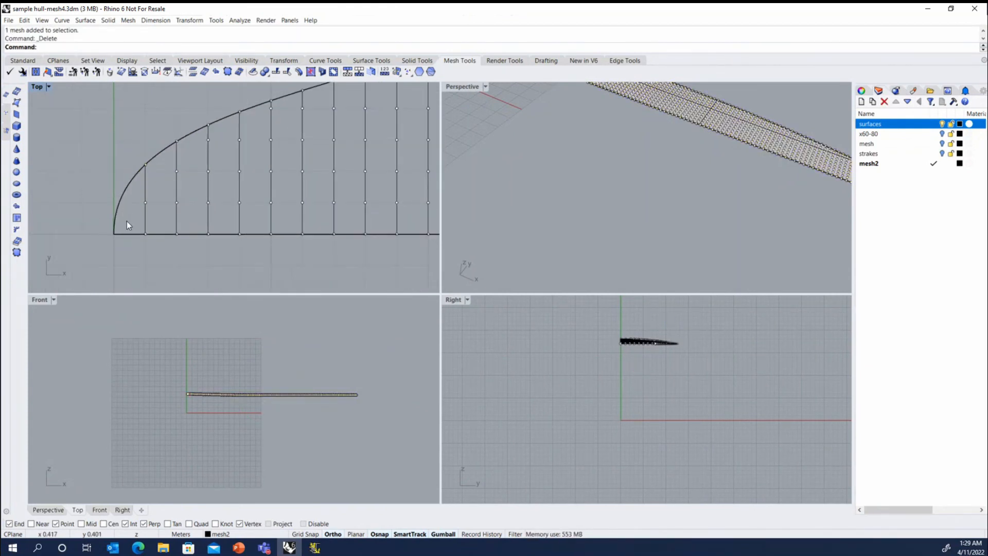
# Place a point object at the bow tip of the deck and another on the curved edge level with the first point row.
pyautogui.click(20, 60)
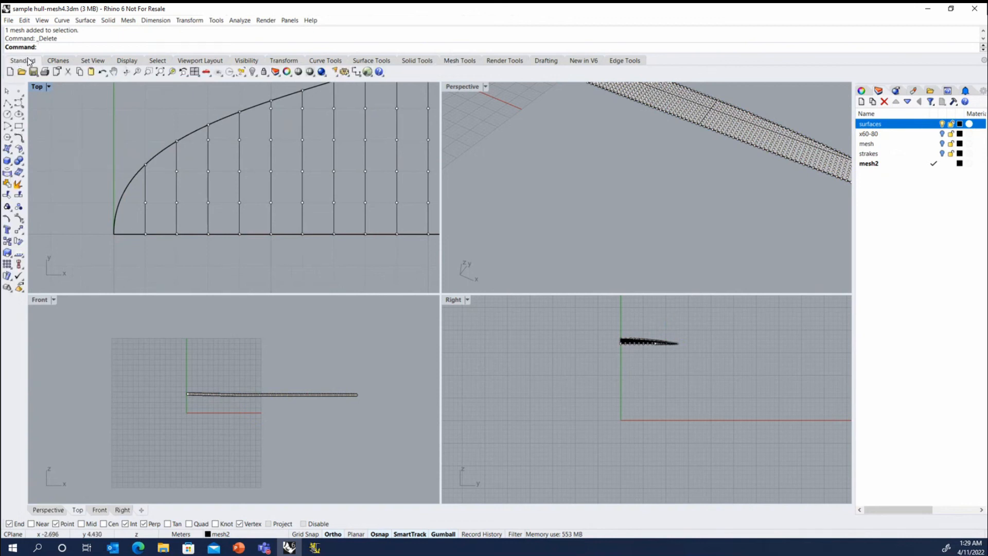
pyautogui.click(19, 92)
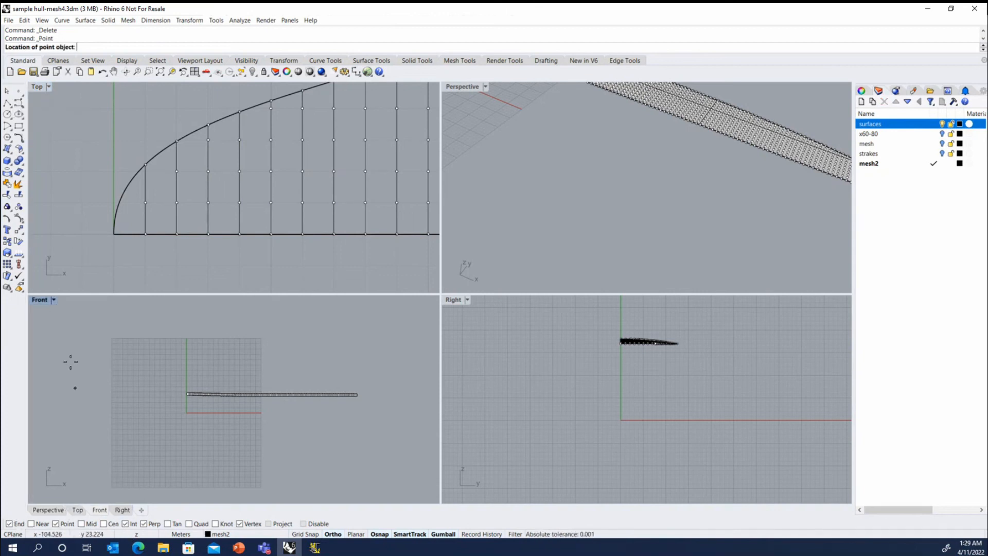
pyautogui.click(109, 236)
pyautogui.press('Return')
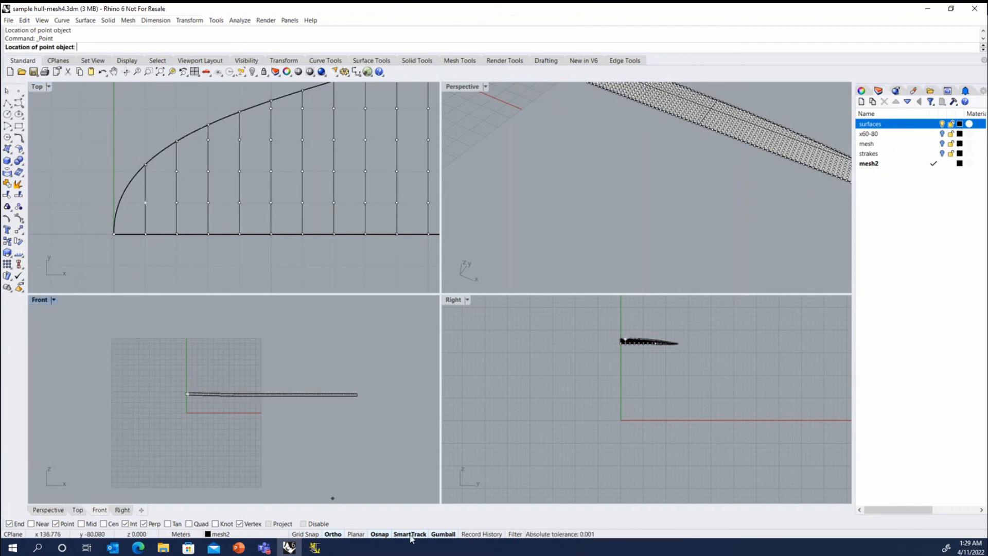
pyautogui.click(118, 202)
pyautogui.scroll(-2, 103, 201)
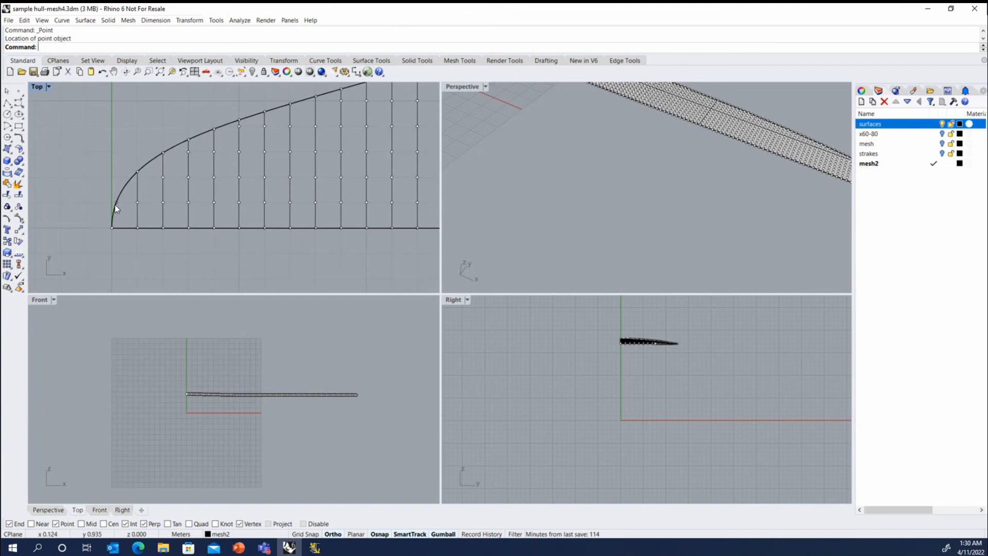
# Place point objects at the outer stern corner and on the stern edge level with the y = 7 m point row.
pyautogui.scroll(-1, 110, 200)
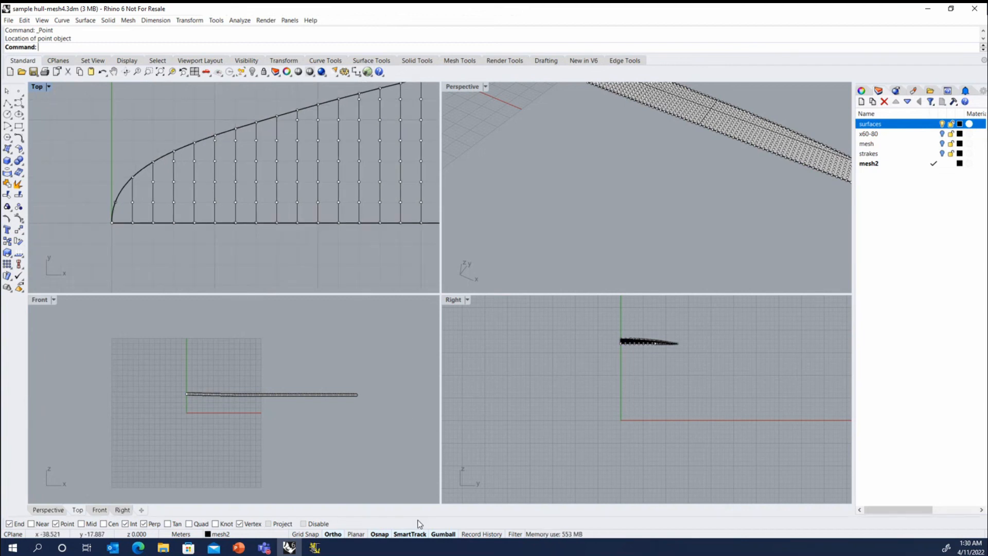
pyautogui.scroll(-5, 66, 214)
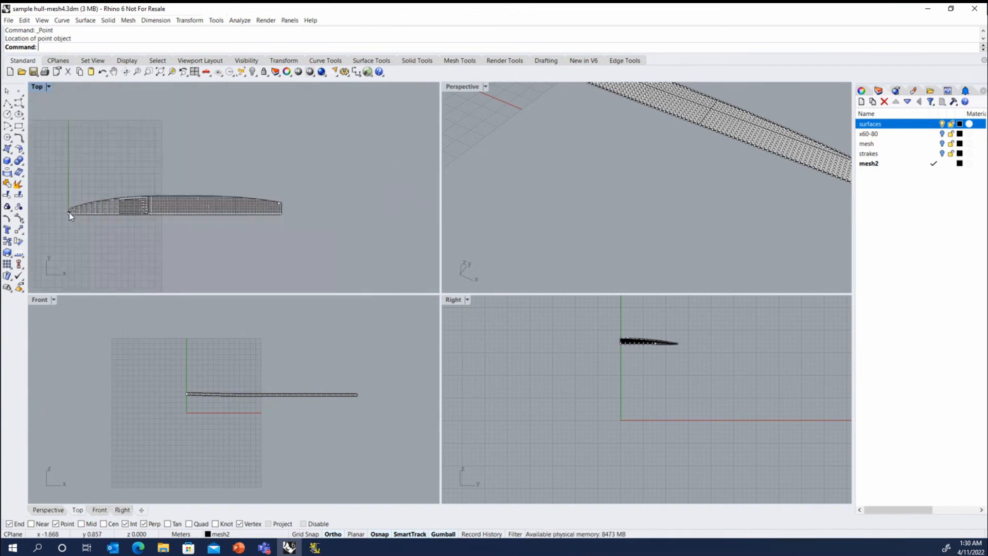
pyautogui.scroll(8, 264, 209)
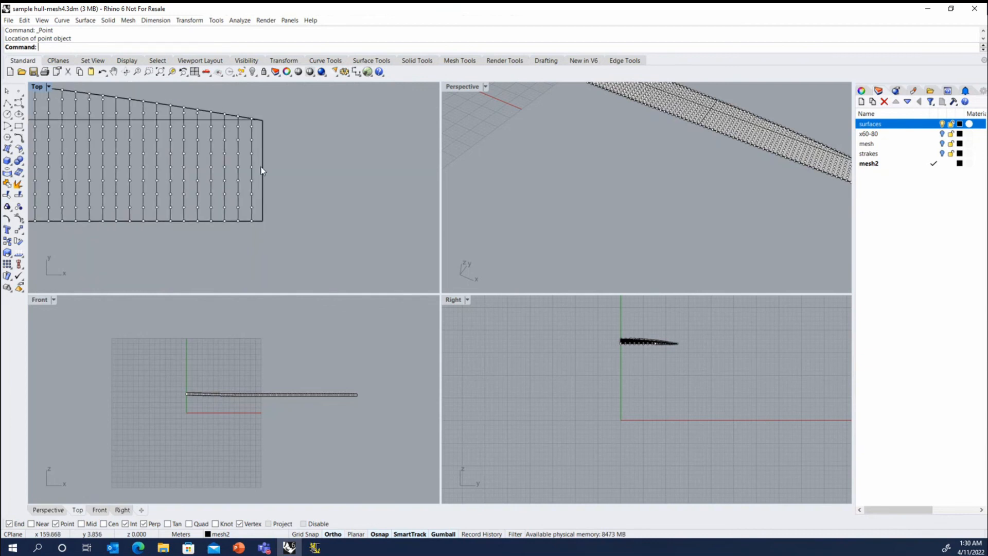
pyautogui.scroll(2, 248, 123)
pyautogui.press('Return')
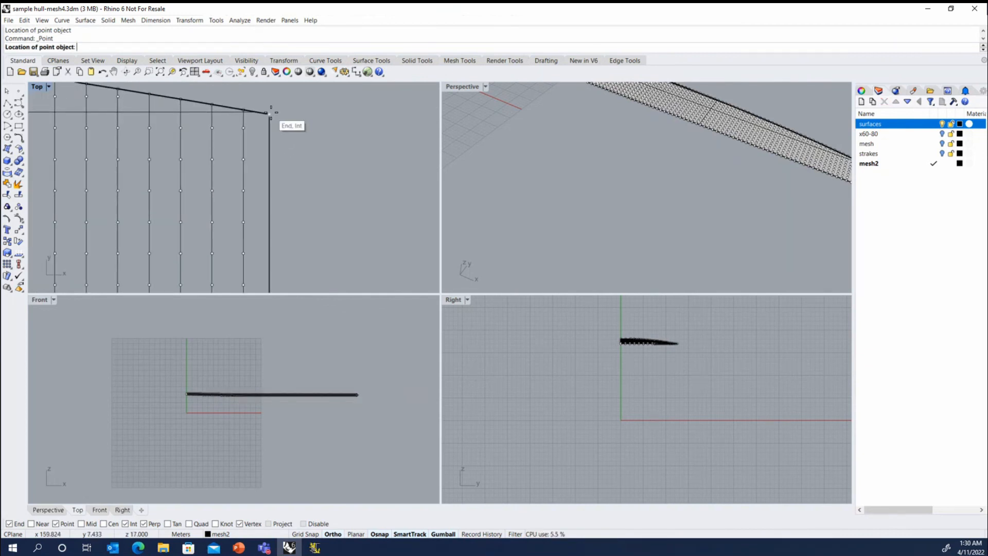
pyautogui.click(270, 113)
pyautogui.scroll(-3, 308, 107)
pyautogui.scroll(2, 273, 113)
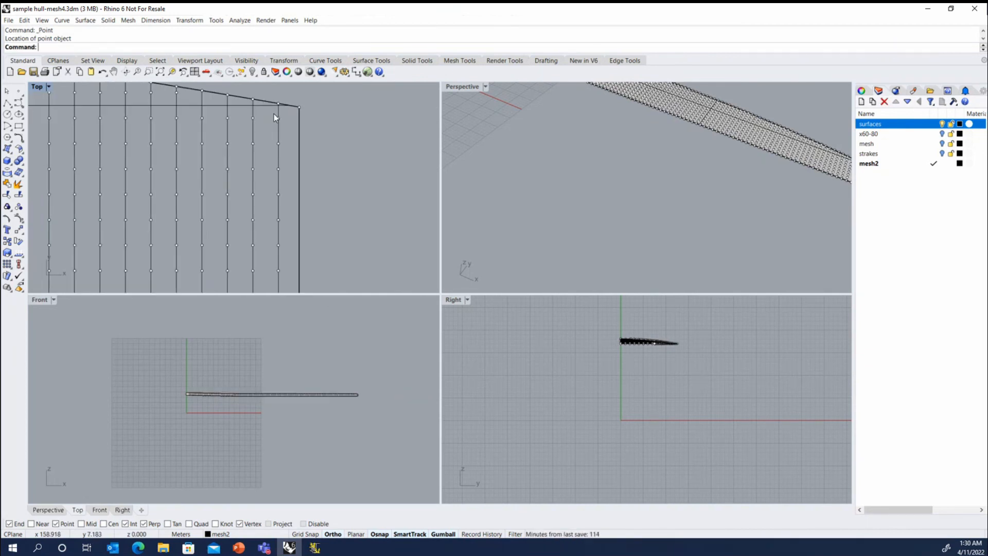
pyautogui.press('Return')
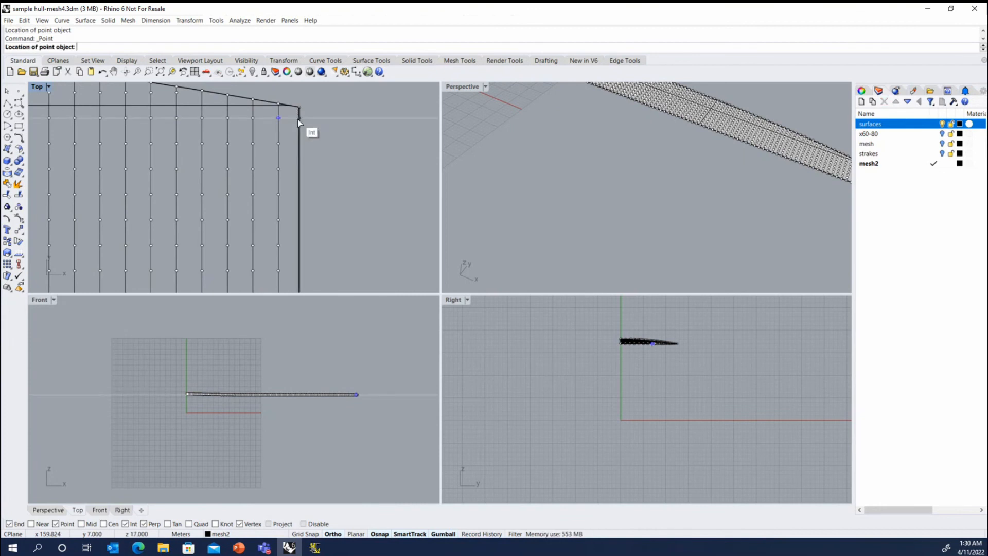
pyautogui.click(298, 120)
pyautogui.scroll(-2, 285, 126)
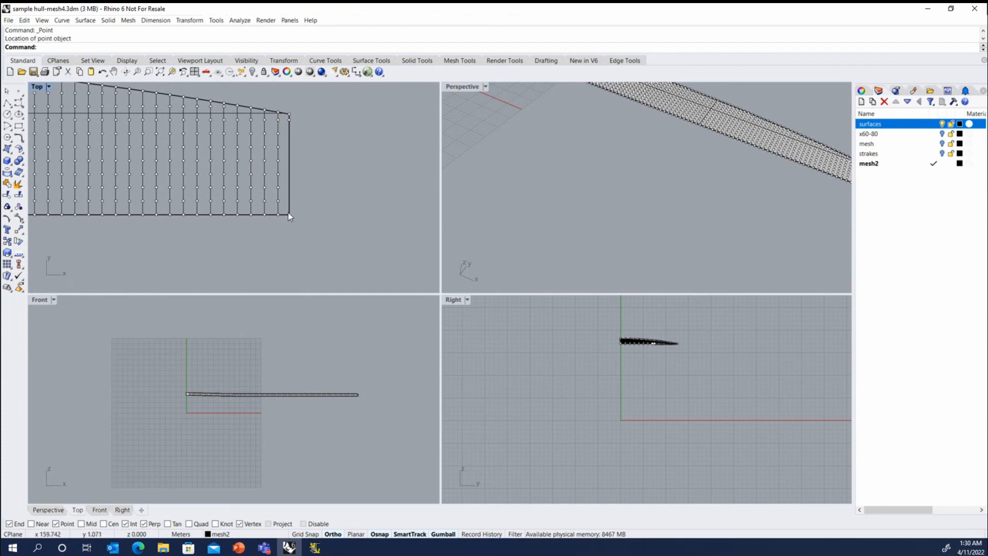
# Copy the seven lower points of the last column onto the stern edge, from its centreline point to the deck's centreline corner.
pyautogui.moveTo(277, 176); pyautogui.dragTo(282, 125)
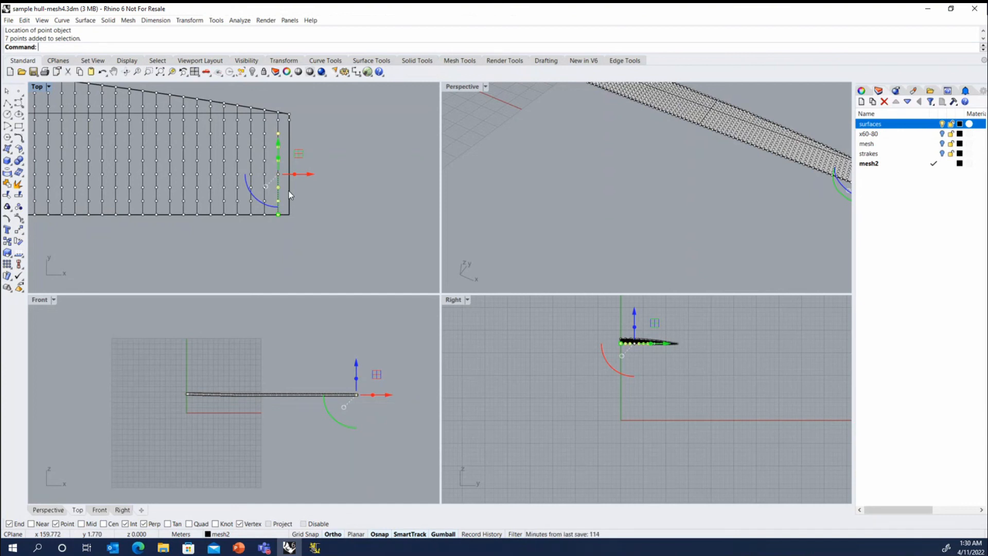
pyautogui.write('copy')
pyautogui.press('Return')
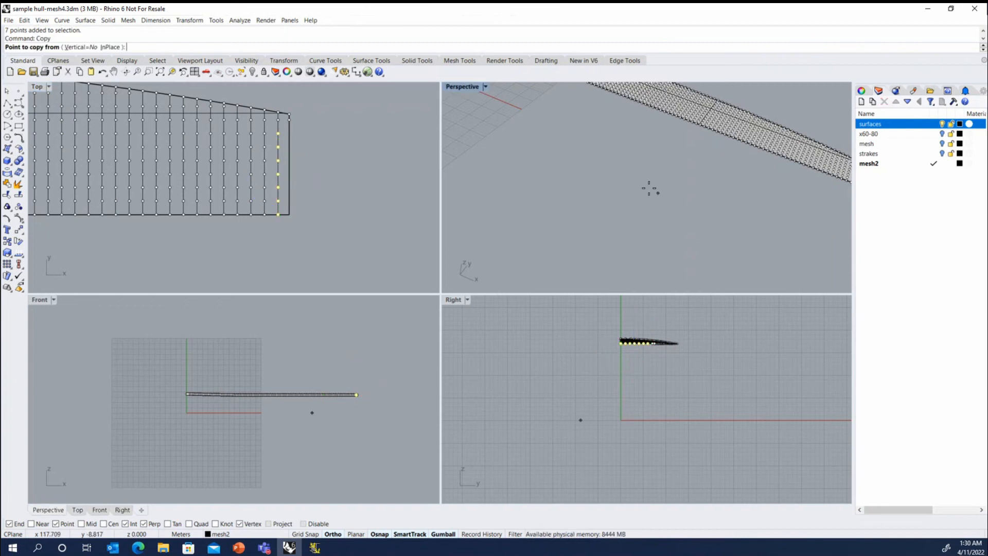
pyautogui.scroll(-3, 638, 183)
pyautogui.scroll(5, 662, 187)
pyautogui.scroll(5, 647, 138)
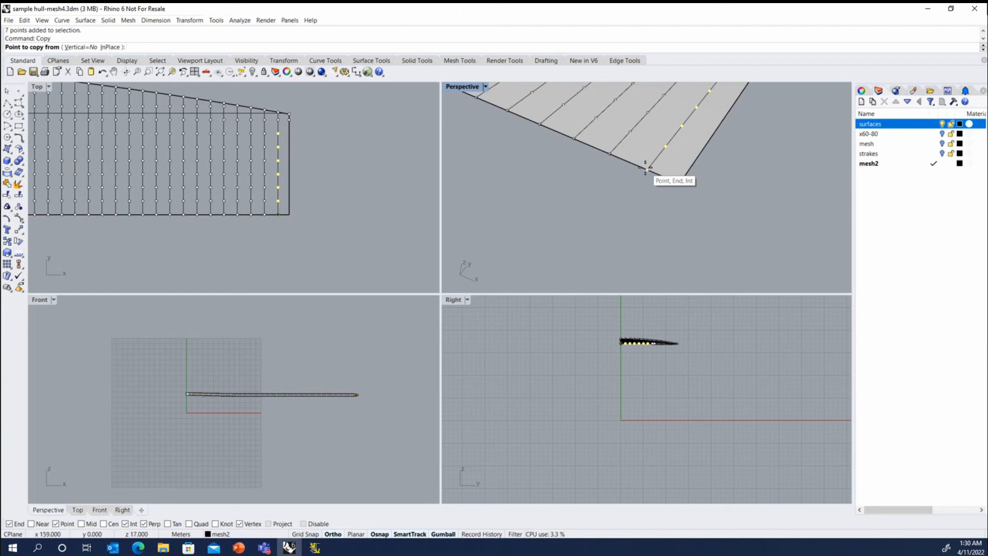
pyautogui.click(645, 167)
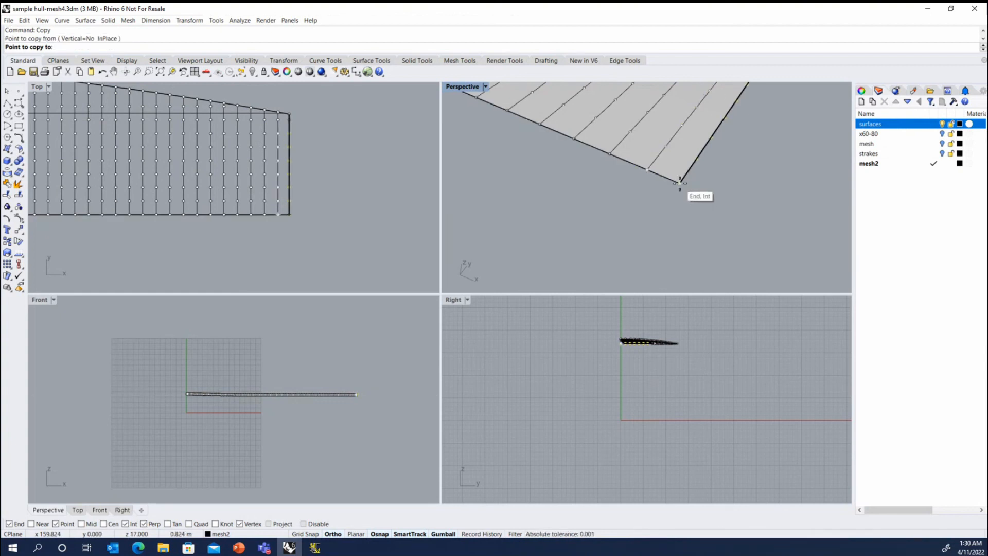
pyautogui.click(679, 182)
pyautogui.scroll(-3, 680, 183)
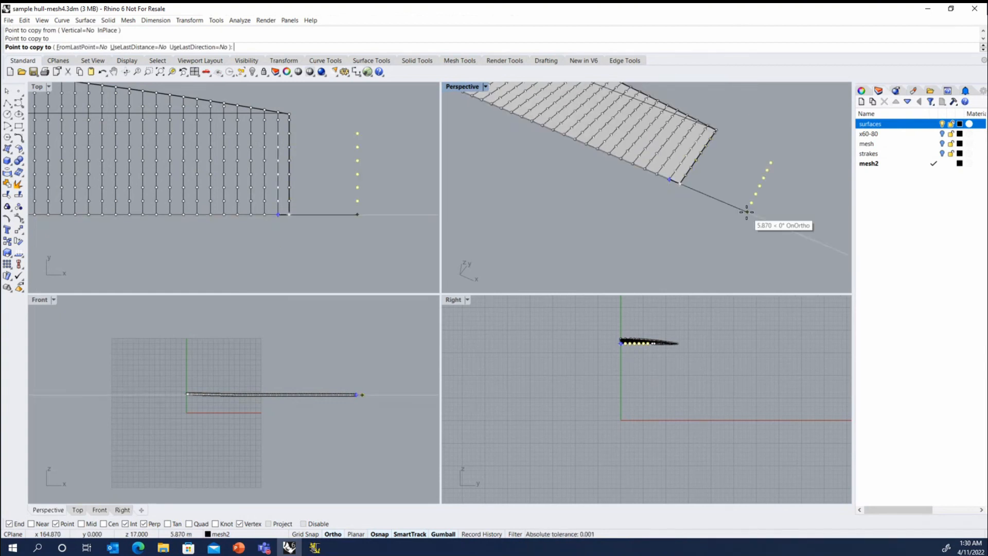
pyautogui.press('Return')
pyautogui.scroll(4, 720, 133)
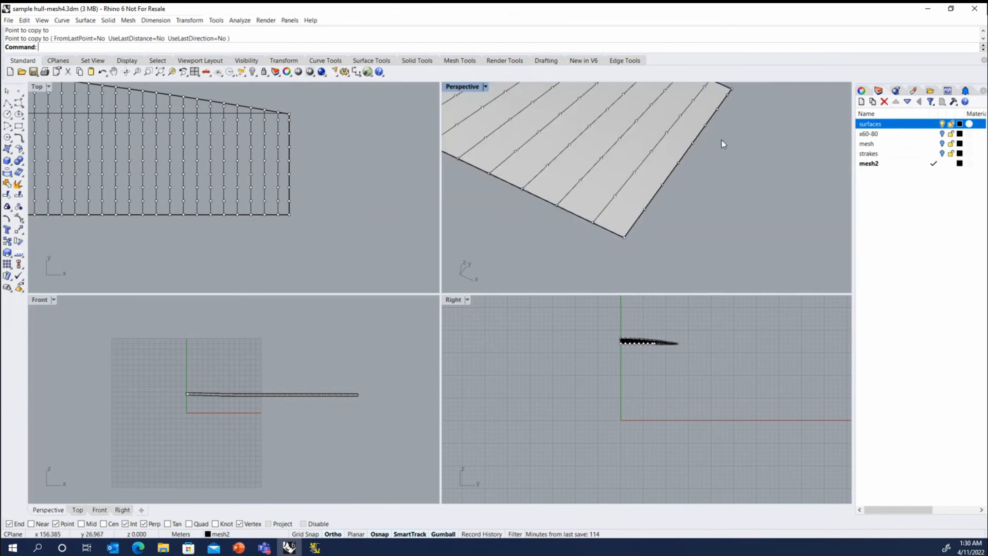
pyautogui.scroll(-8, 726, 144)
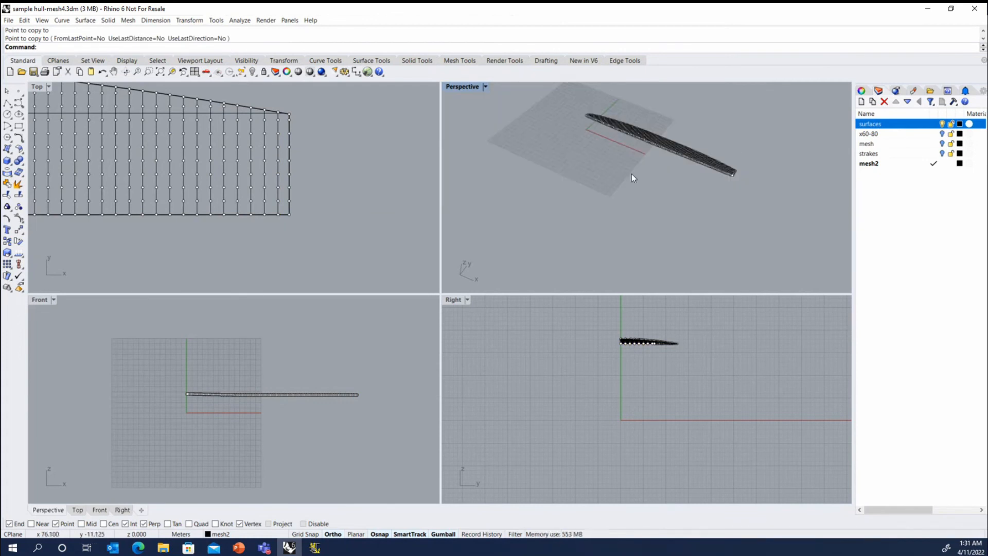
# Select all the deck points and create a new mesh patch from them with an angle tolerance of 15 and no holes.
pyautogui.click(351, 198)
pyautogui.write('selpt')
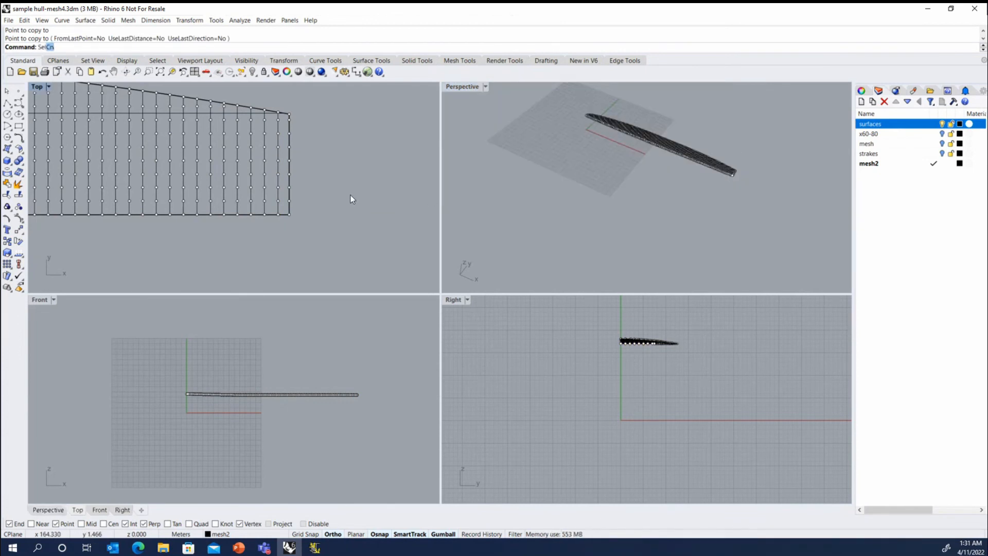
pyautogui.press('Return')
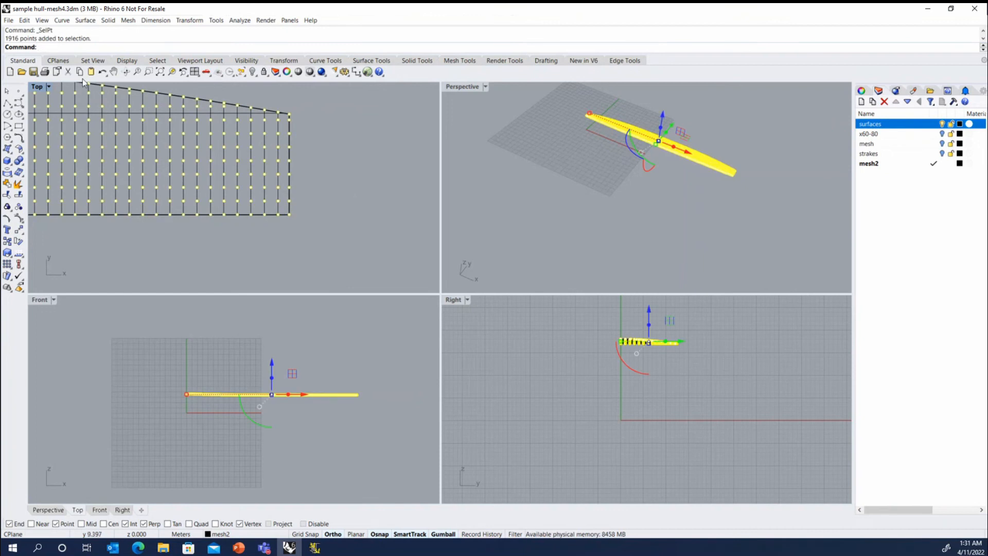
pyautogui.click(453, 60)
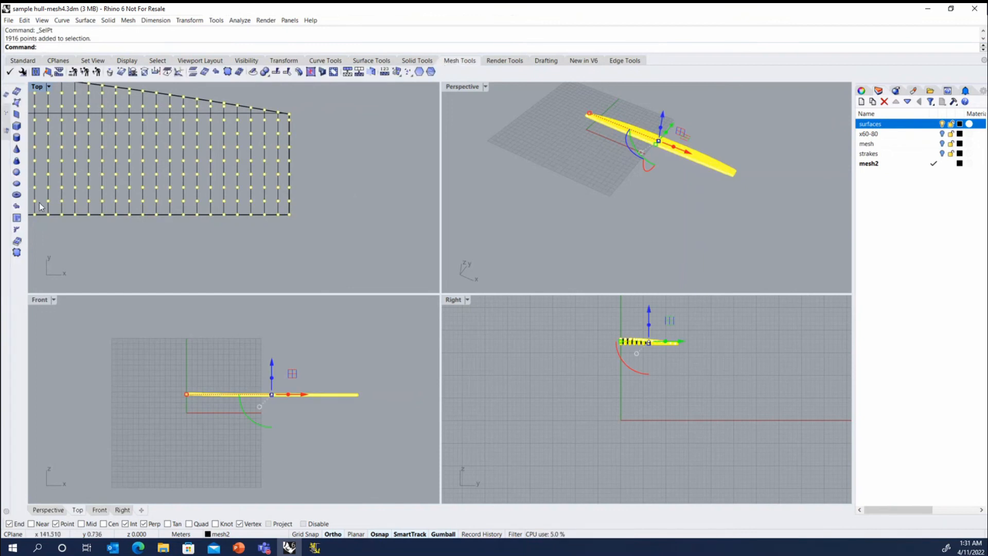
pyautogui.click(16, 205)
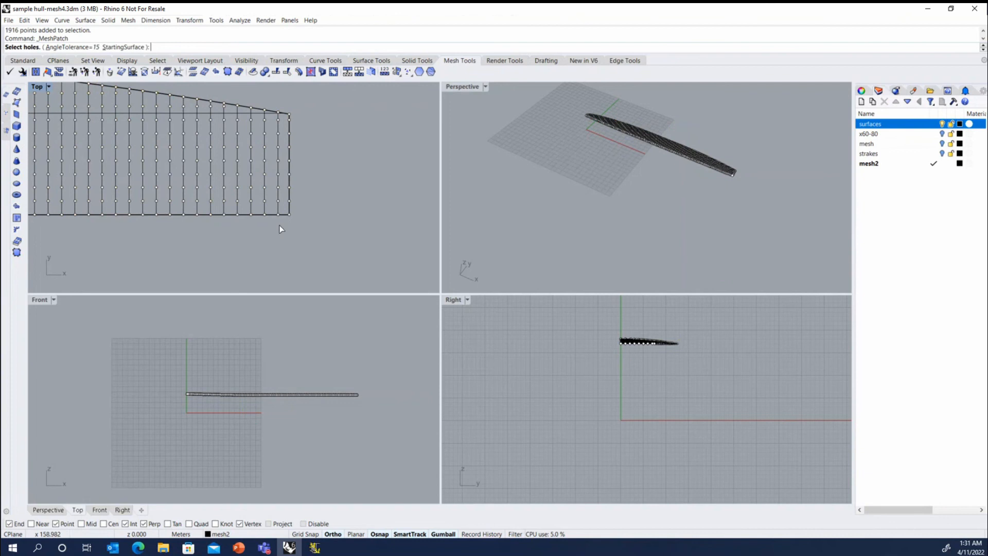
pyautogui.rightClick(333, 233)
pyautogui.scroll(-2, 367, 194)
pyautogui.scroll(-7, 369, 194)
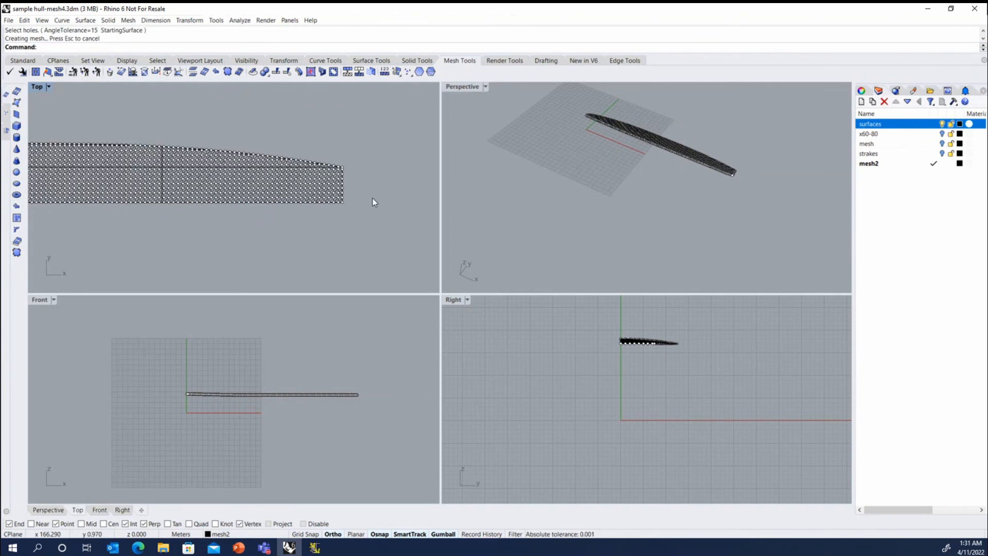
# Convert the deck mesh's triangles into quads with QuadrangulateMesh, keeping the offered planarity, rectangularity and increment settings.
pyautogui.scroll(7, 181, 180)
pyautogui.click(206, 163)
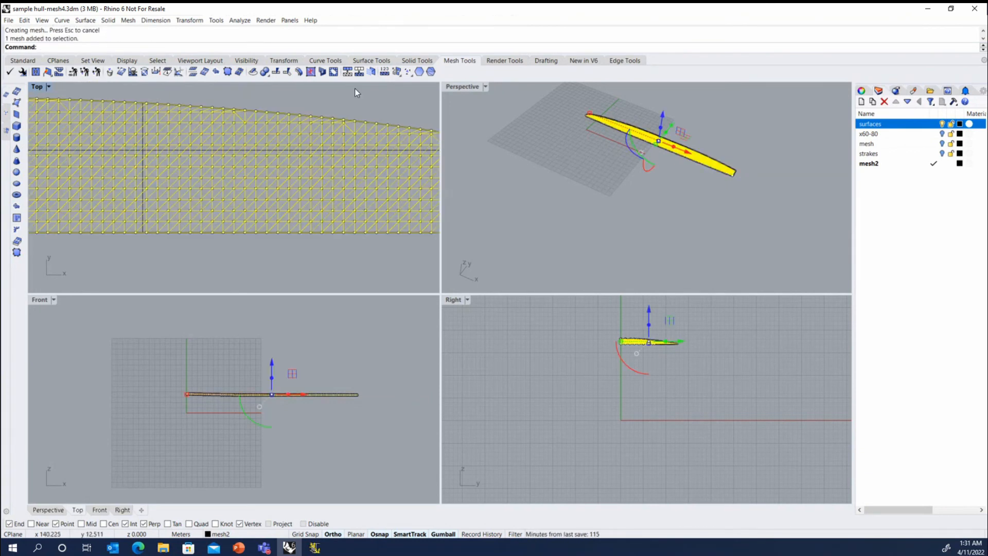
pyautogui.click(348, 71)
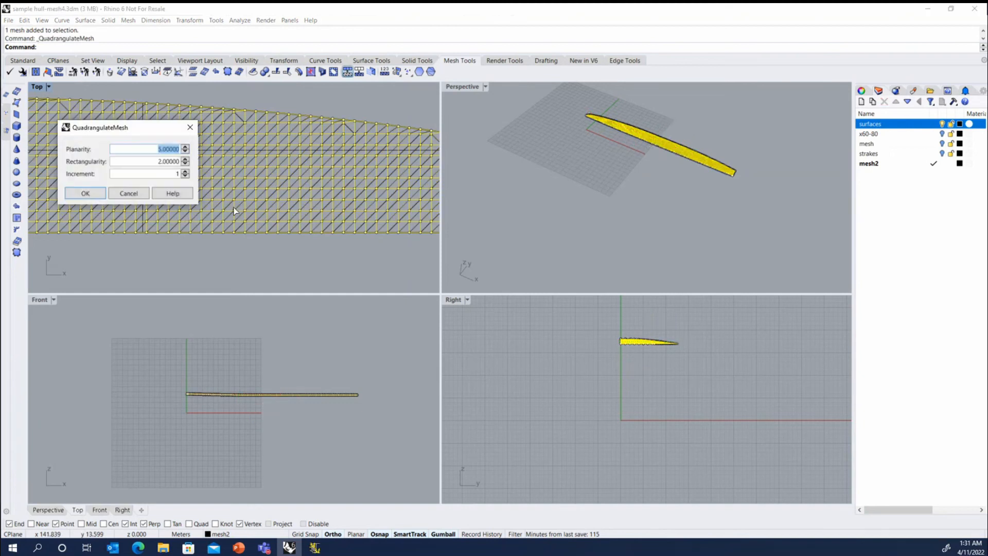
pyautogui.click(94, 194)
pyautogui.scroll(-8, 193, 210)
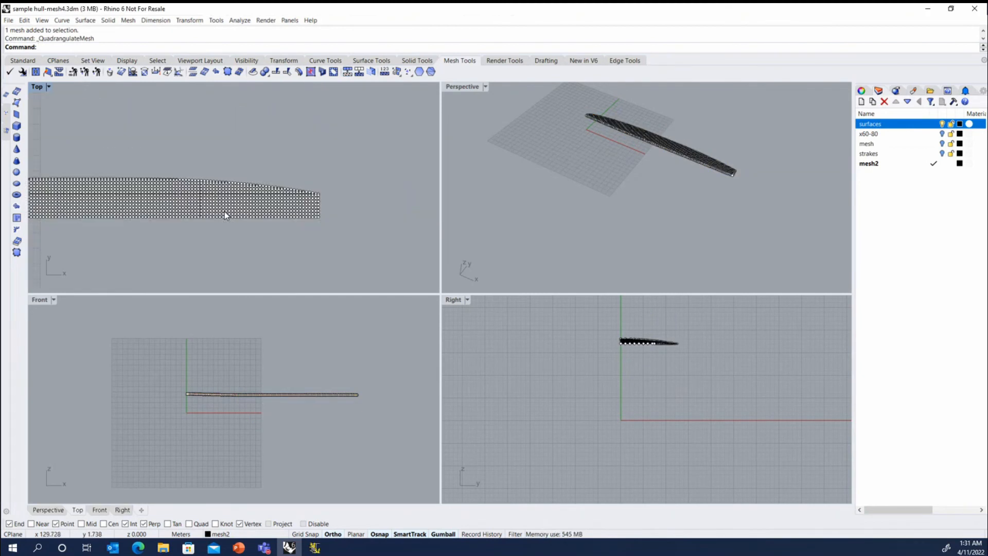
pyautogui.scroll(3, 157, 210)
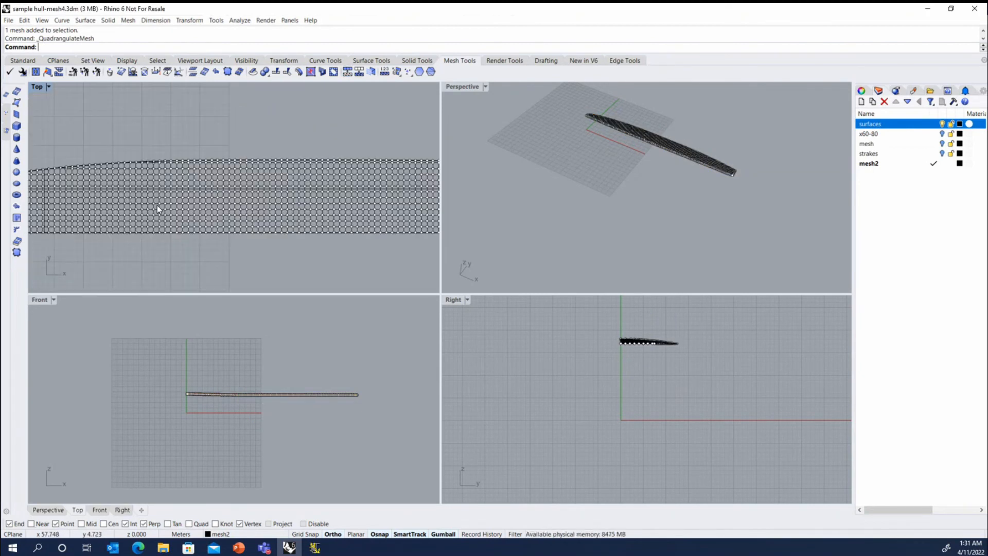
# Select all the point objects in the model and delete them.
pyautogui.write('SelPts')
pyautogui.press('Return')
pyautogui.press('Delete')
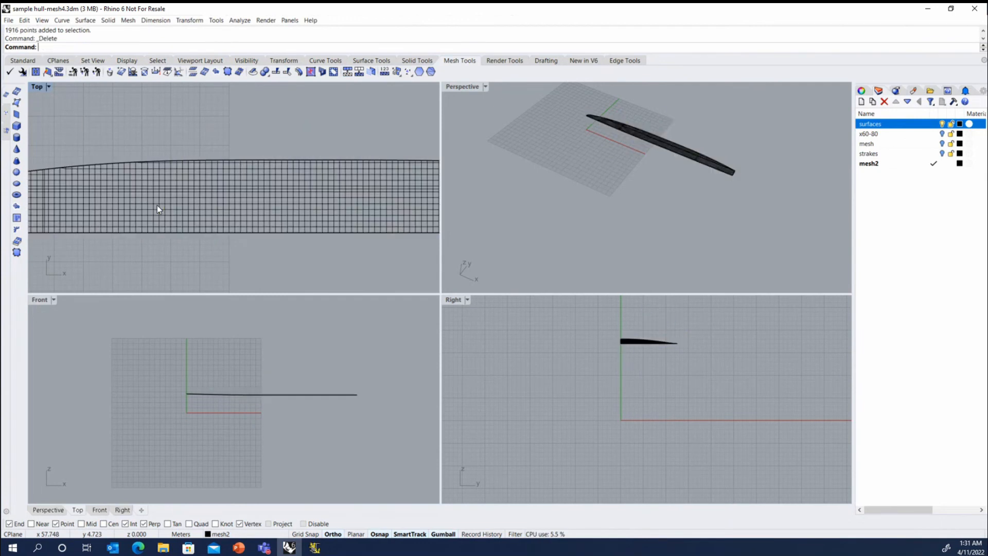
# Hide the surfaces layer and look over the deck mesh and its grid curves in perspective.
pyautogui.scroll(2, 643, 138)
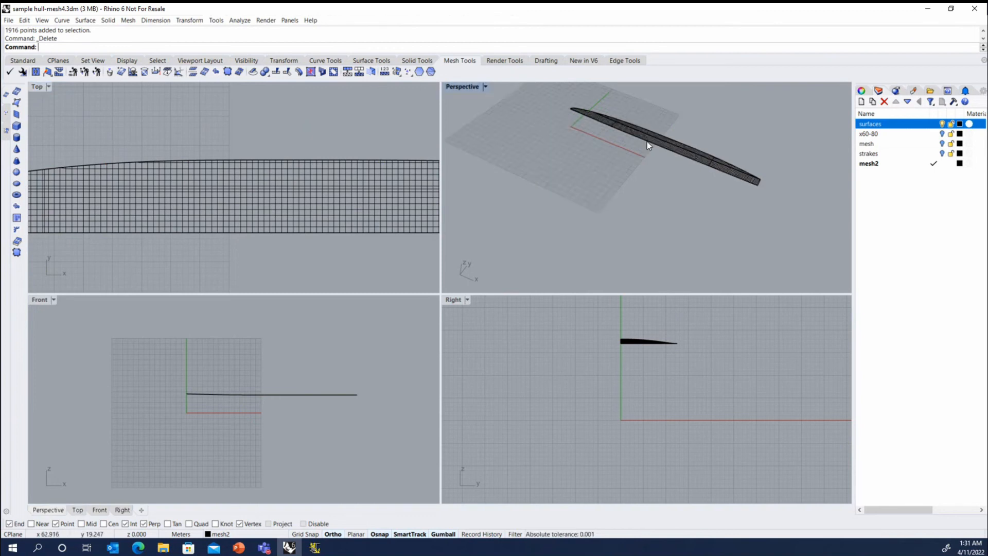
pyautogui.click(942, 124)
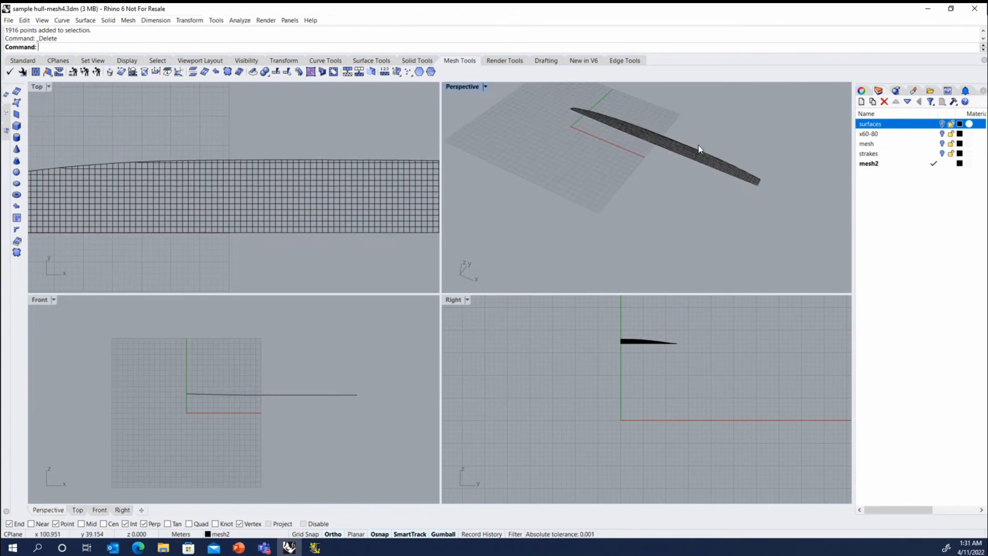
pyautogui.scroll(5, 697, 150)
pyautogui.scroll(-3, 644, 148)
pyautogui.moveTo(589, 158); pyautogui.dragTo(552, 180, button='right')
pyautogui.scroll(2, 579, 147)
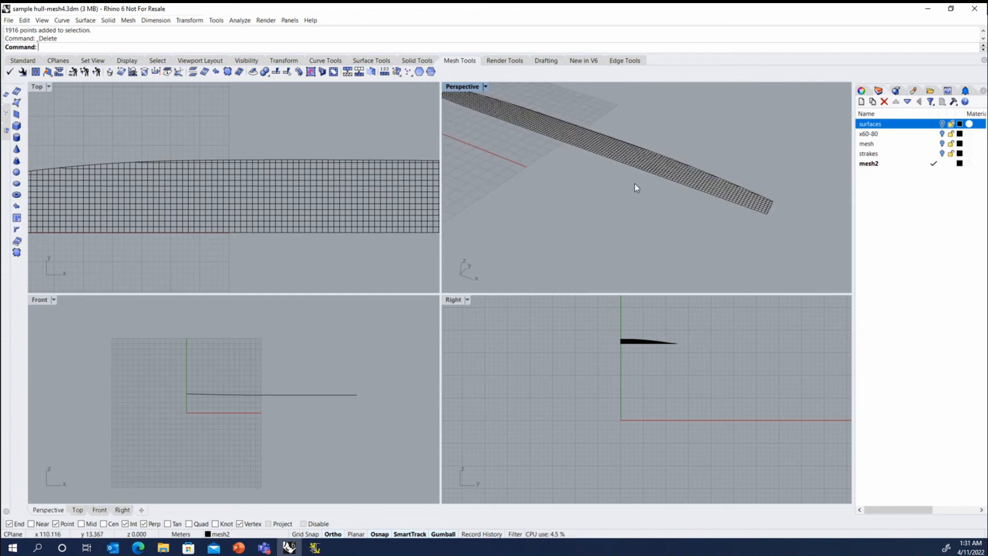
# Select all the deck curves and divide them by length into 1 m segments, marking the divisions with points.
pyautogui.moveTo(608, 120); pyautogui.dragTo(666, 188)
pyautogui.click(637, 208)
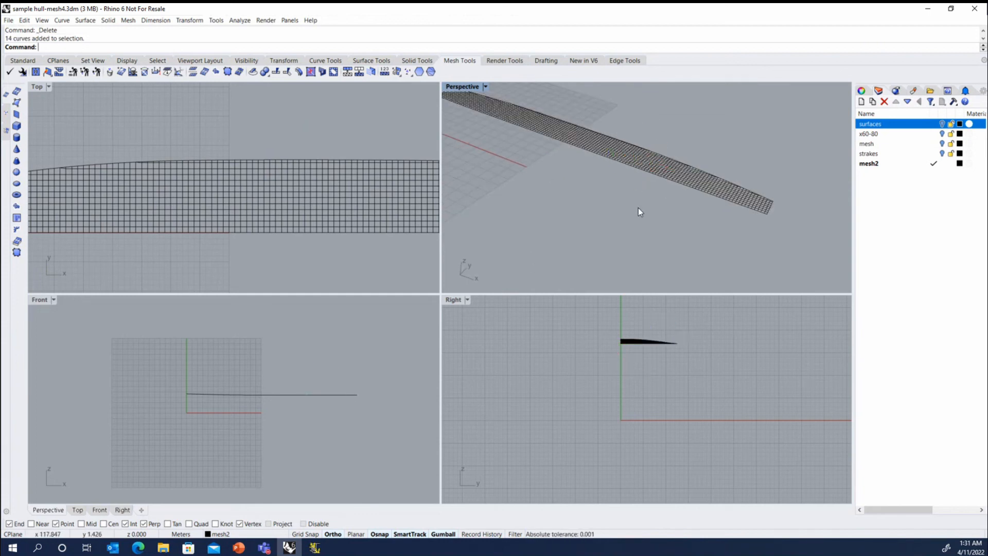
pyautogui.write('SelCrv')
pyautogui.press('Return')
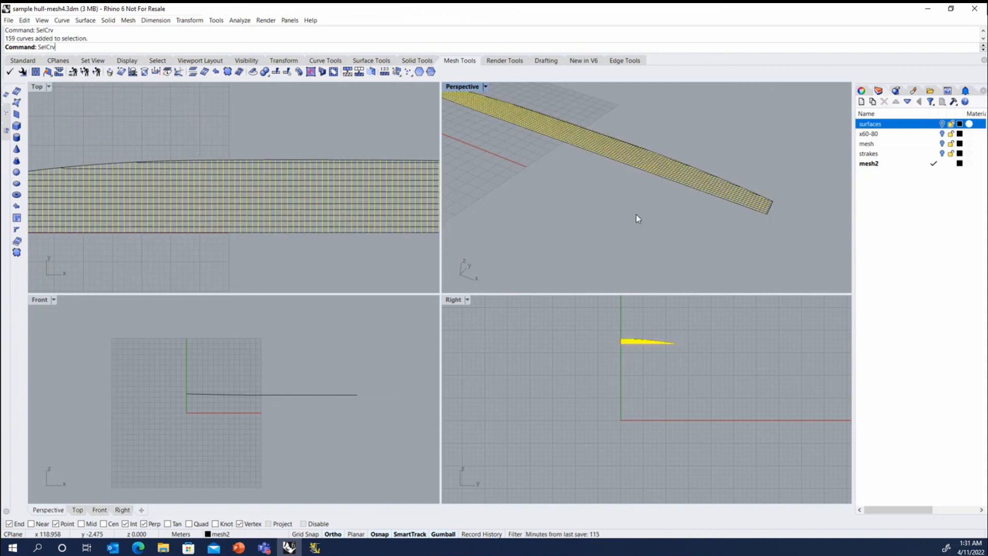
pyautogui.scroll(-5, 150, 214)
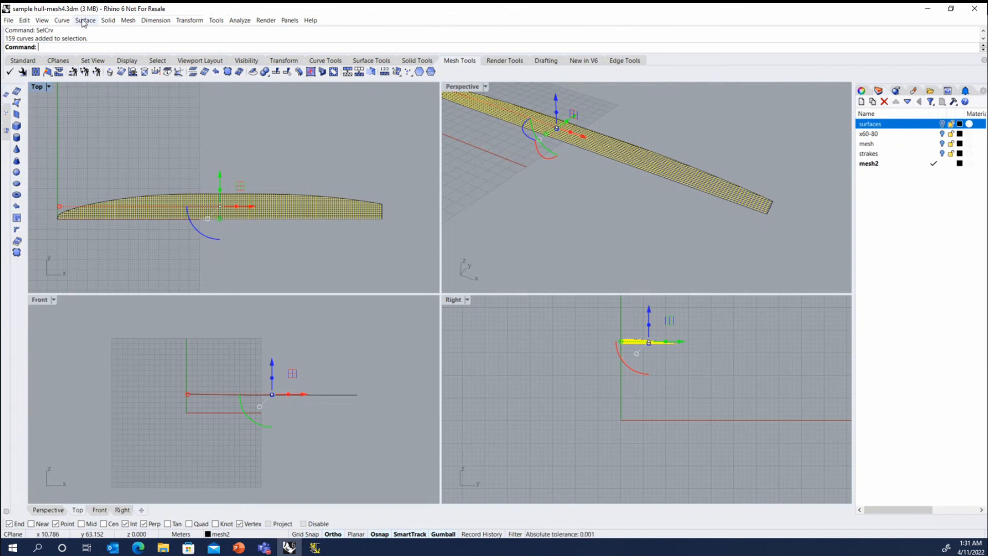
pyautogui.click(63, 21)
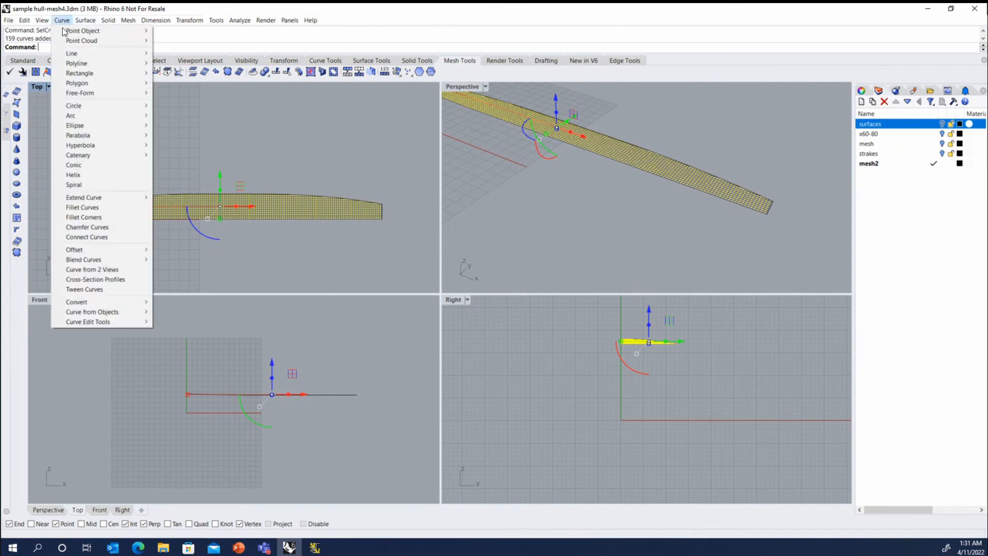
pyautogui.moveTo(75, 34)
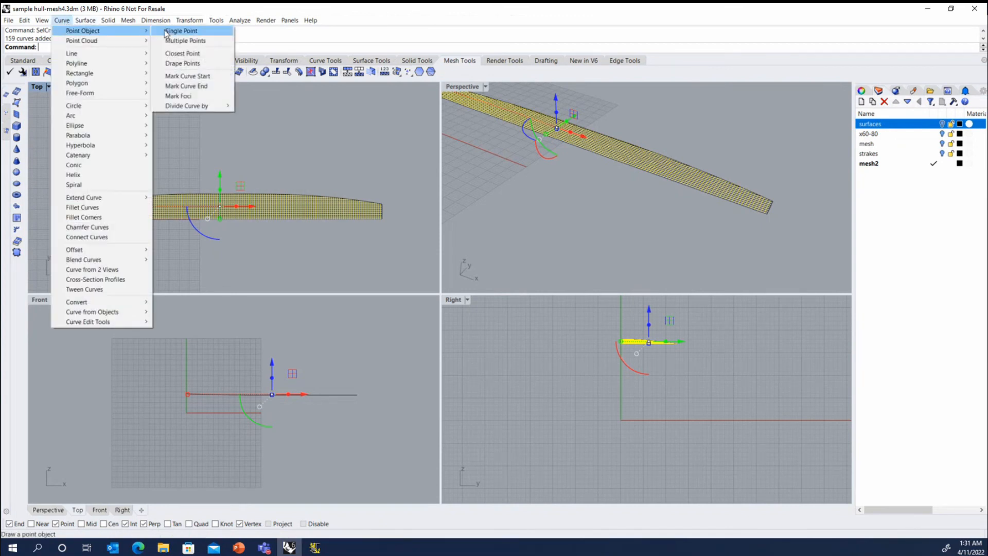
pyautogui.moveTo(193, 107)
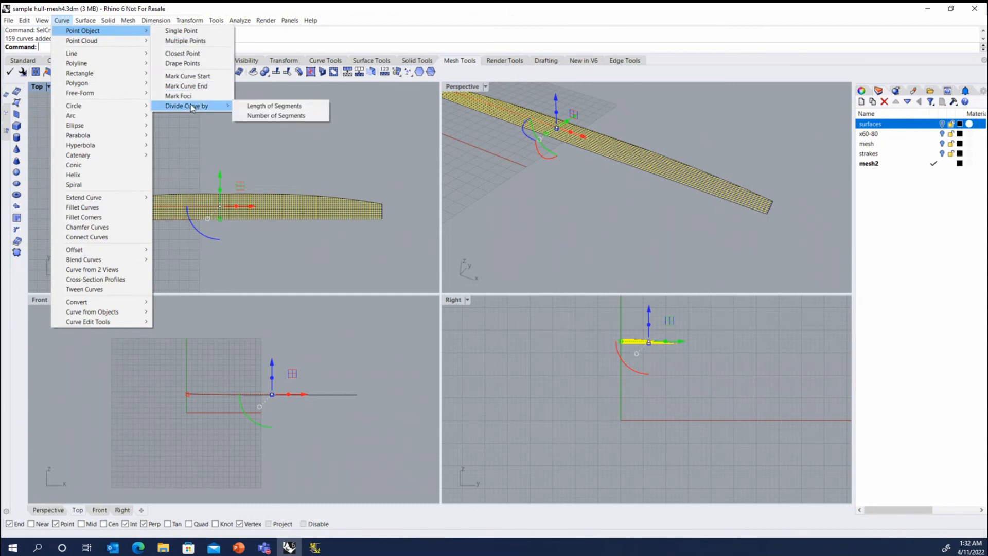
pyautogui.click(261, 106)
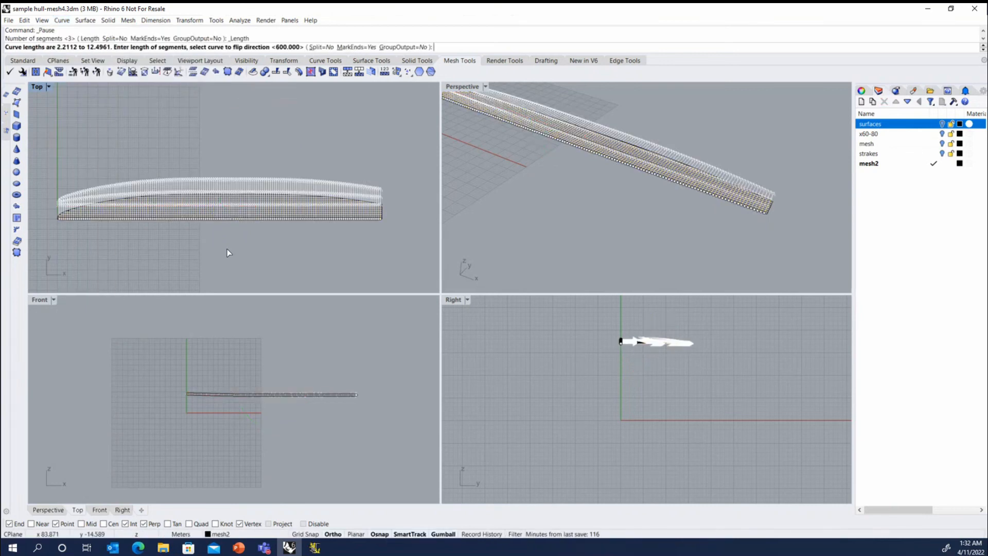
pyautogui.write('1')
pyautogui.press('Return')
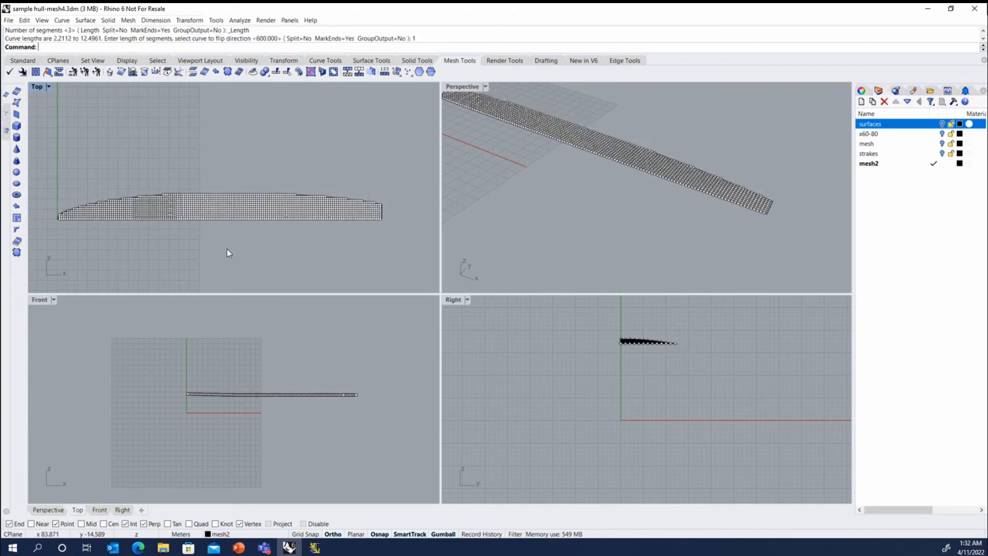
# Examine how the division points fall along the deck's curved outer edge and across the whole deck.
pyautogui.scroll(6, 159, 205)
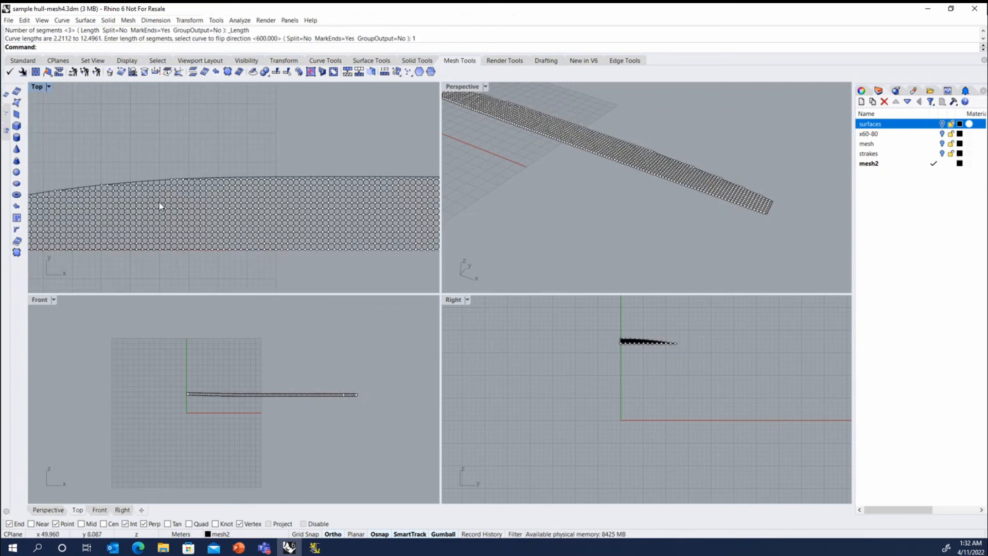
pyautogui.scroll(-3, 102, 195)
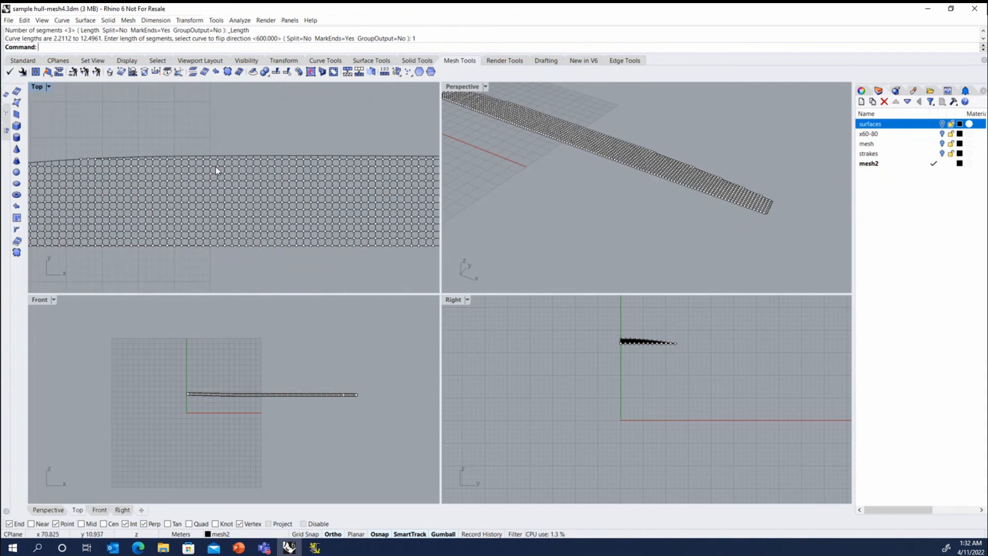
pyautogui.scroll(3, 67, 163)
pyautogui.scroll(1, 107, 156)
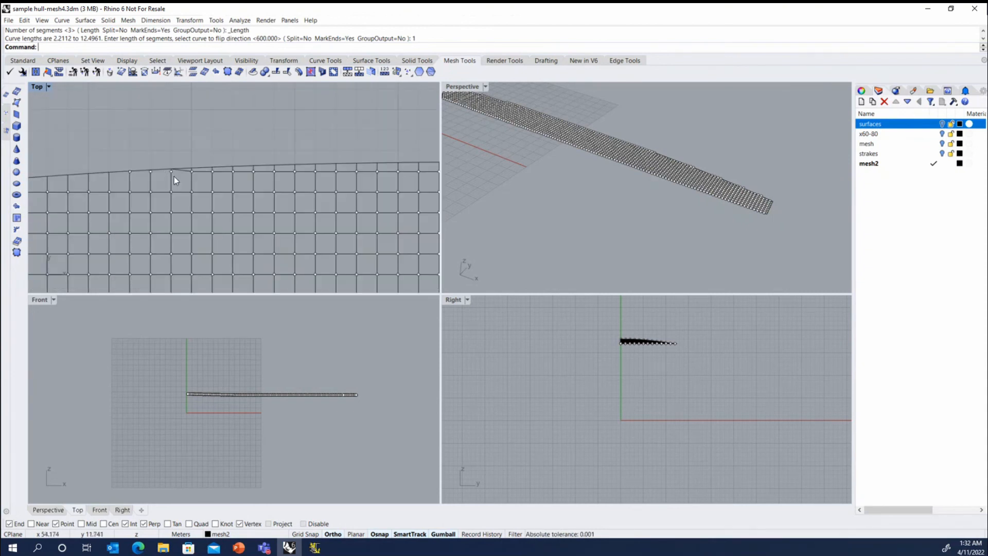
pyautogui.scroll(1, 211, 172)
pyautogui.scroll(-4, 109, 178)
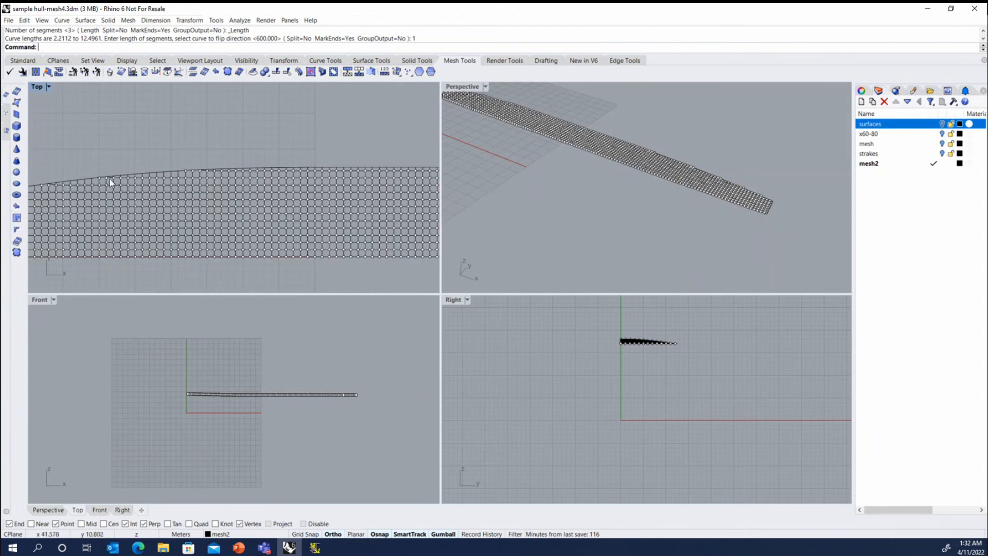
pyautogui.scroll(-1, 103, 187)
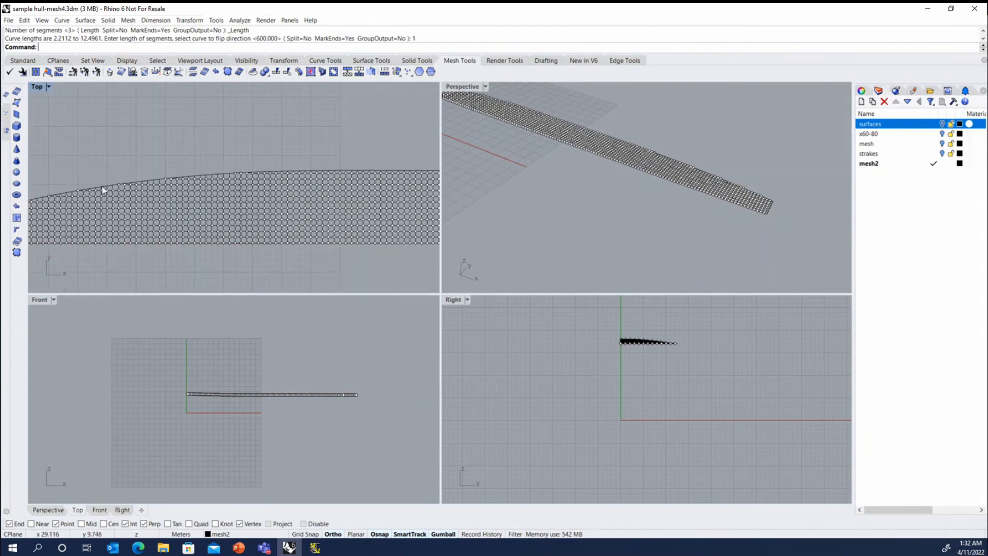
pyautogui.scroll(-3, 86, 185)
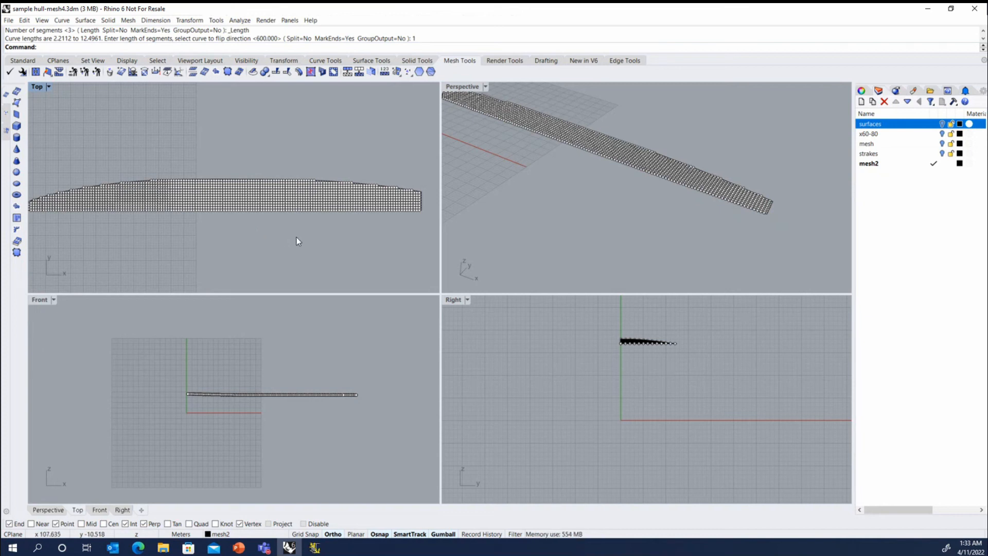
pyautogui.scroll(-3, 293, 237)
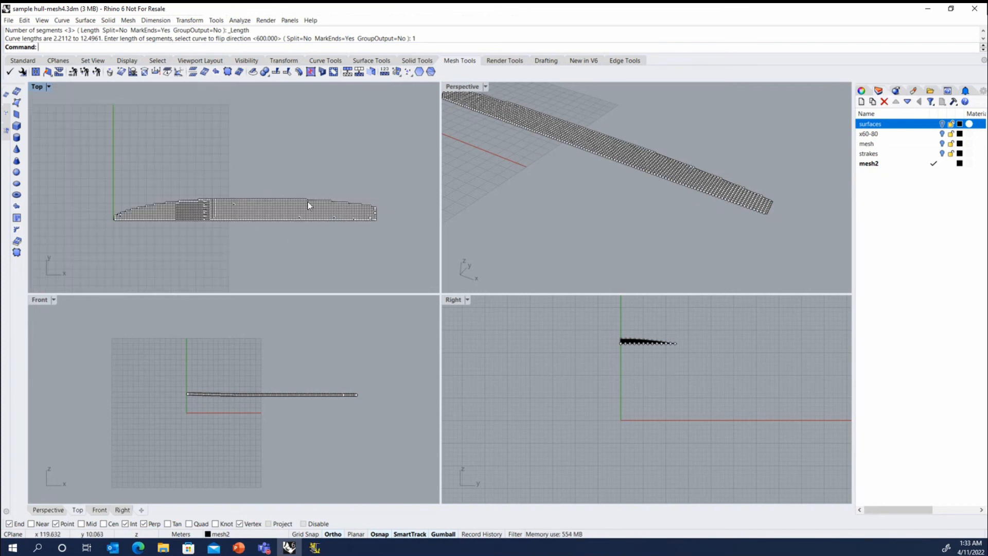